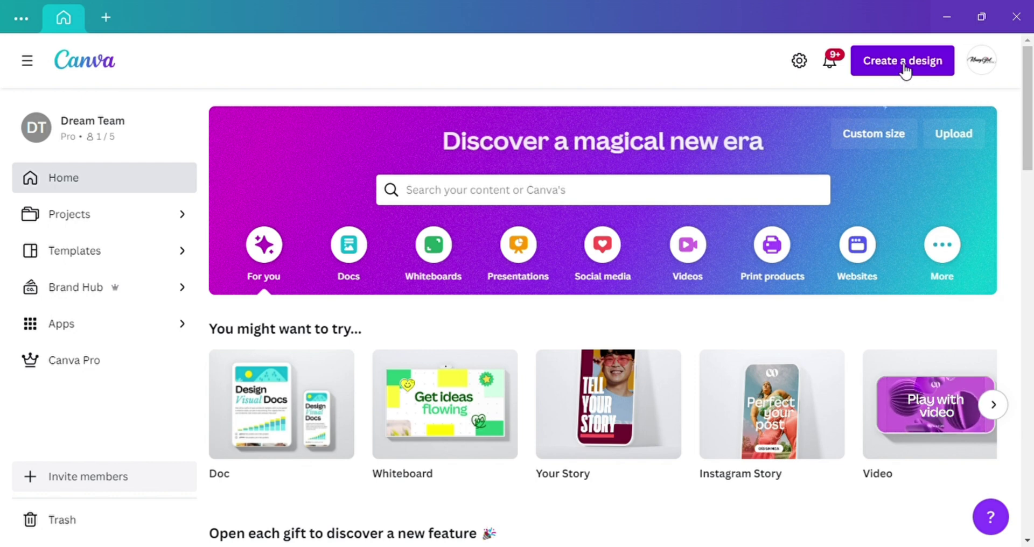
# Create a new YouTube Banner design and apply the recently used Blue Breaking News template to its page.
pyautogui.click(905, 70)
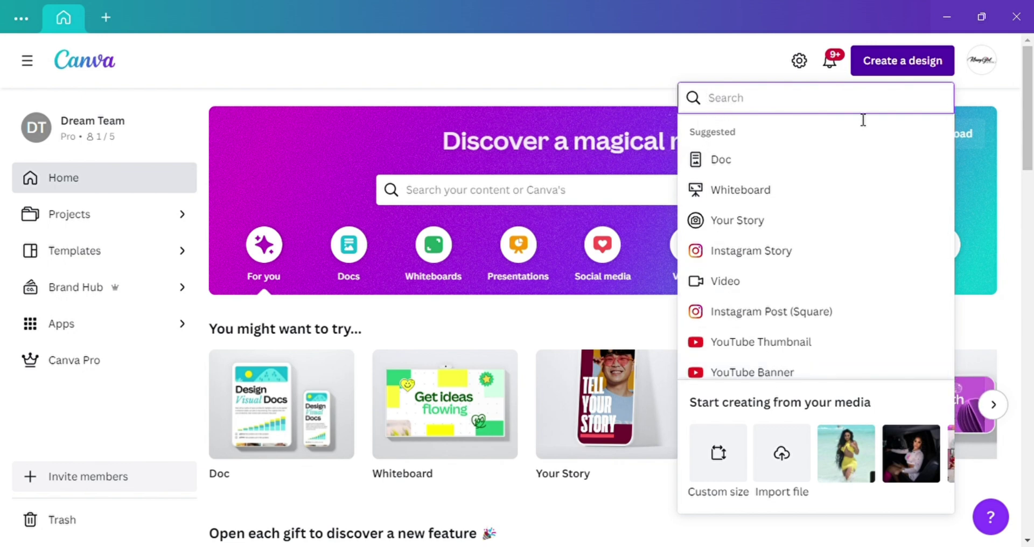
pyautogui.click(738, 380)
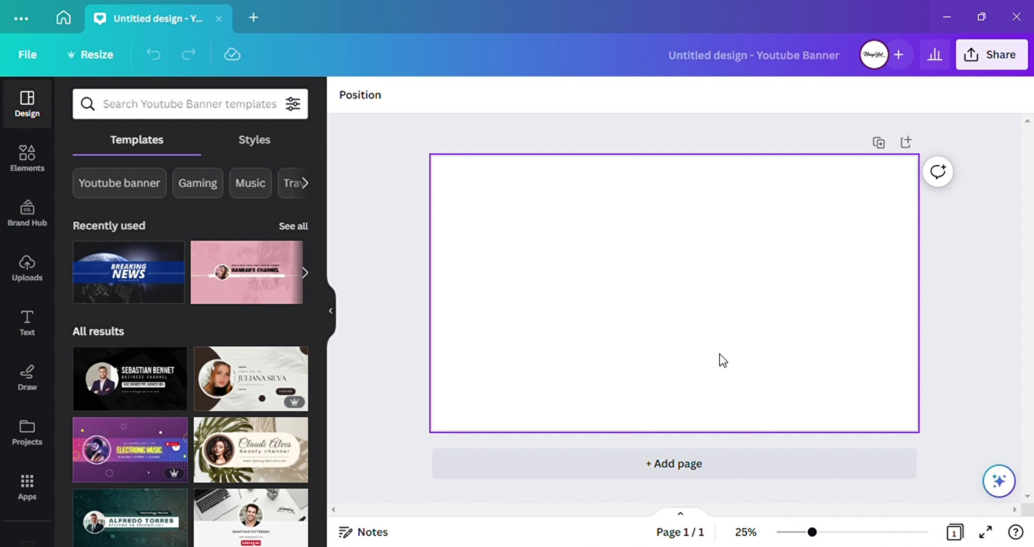
pyautogui.scroll(-5, 162, 269)
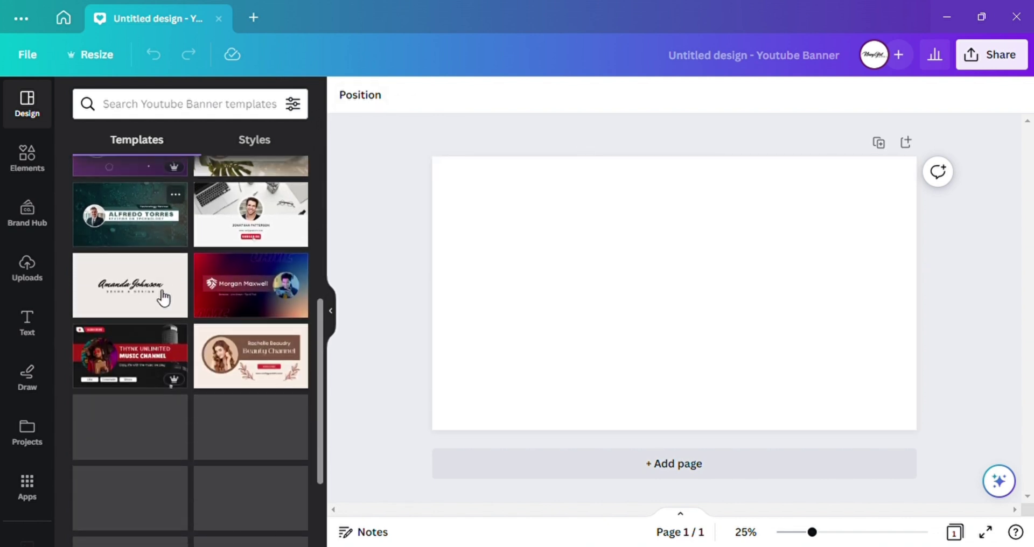
pyautogui.scroll(-3, 163, 298)
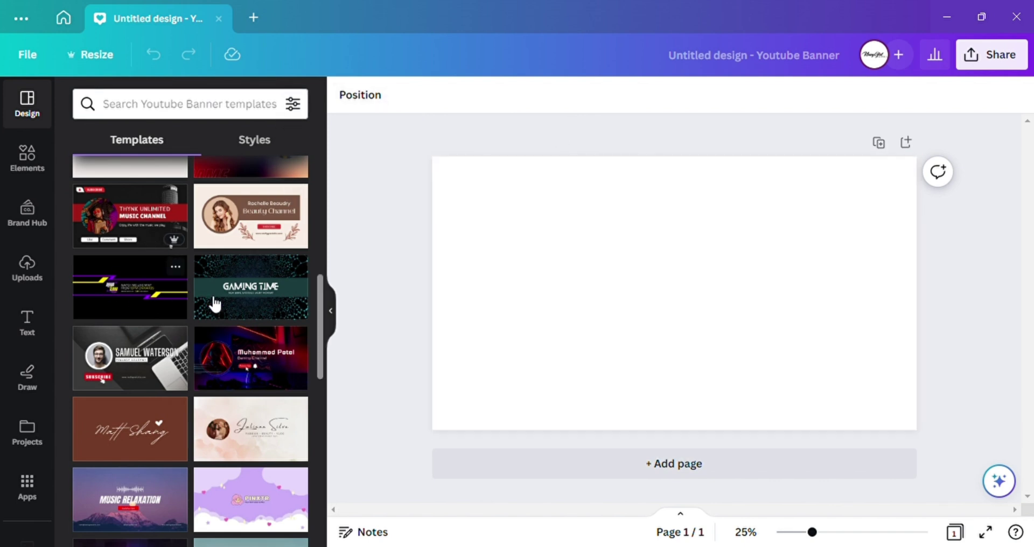
pyautogui.scroll(10, 183, 389)
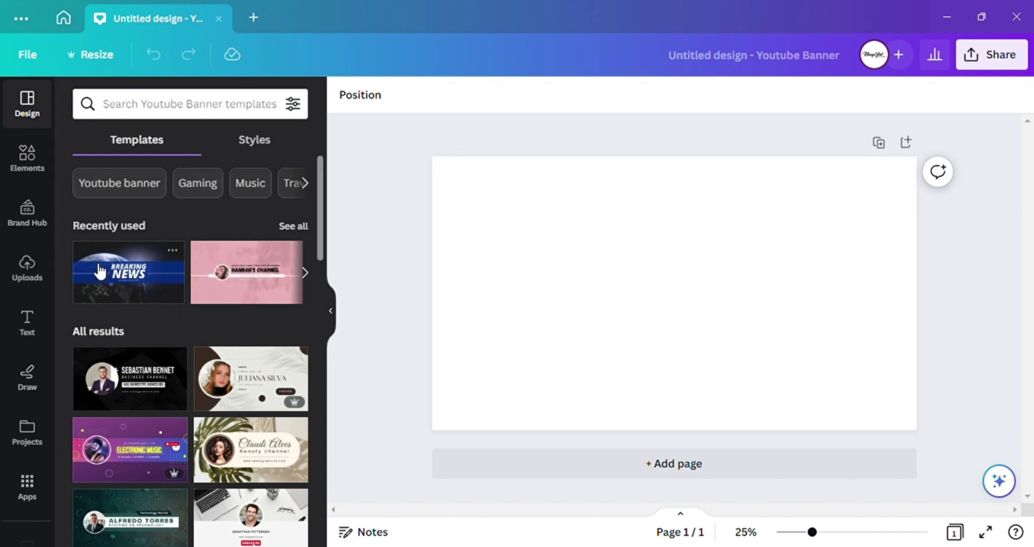
pyautogui.click(150, 288)
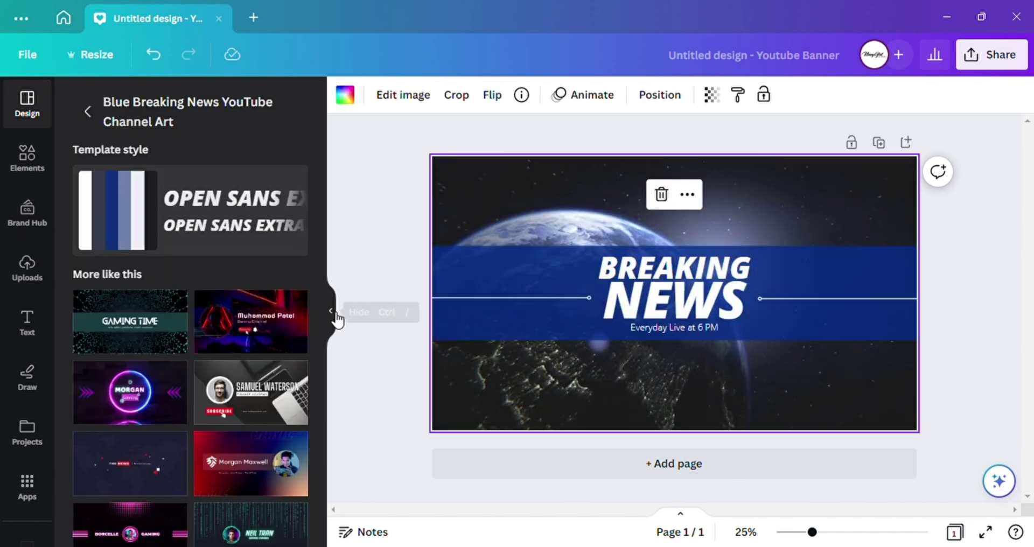
pyautogui.click(330, 311)
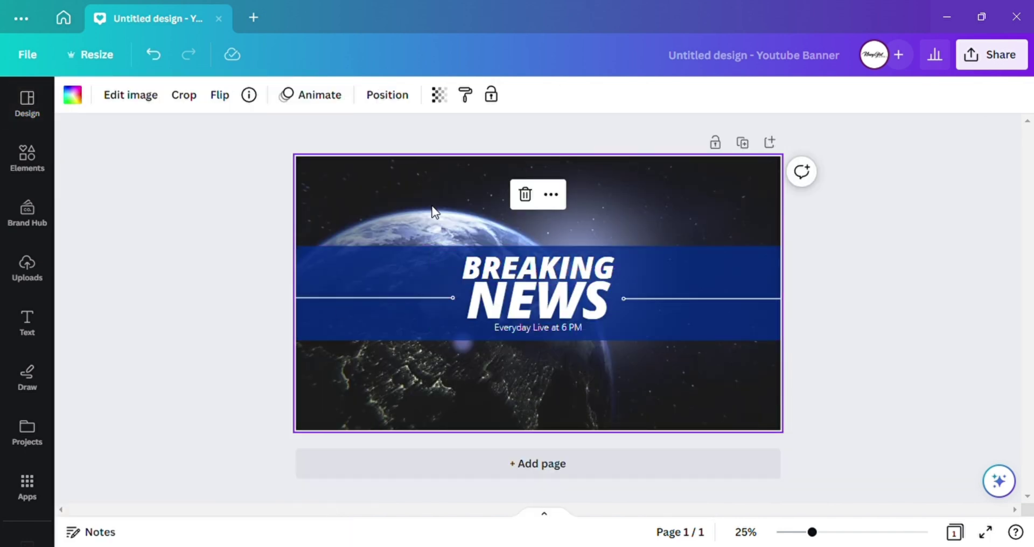
# Delete the template's text, thin lines and space background image, keeping only the blue horizontal band.
pyautogui.click(409, 257)
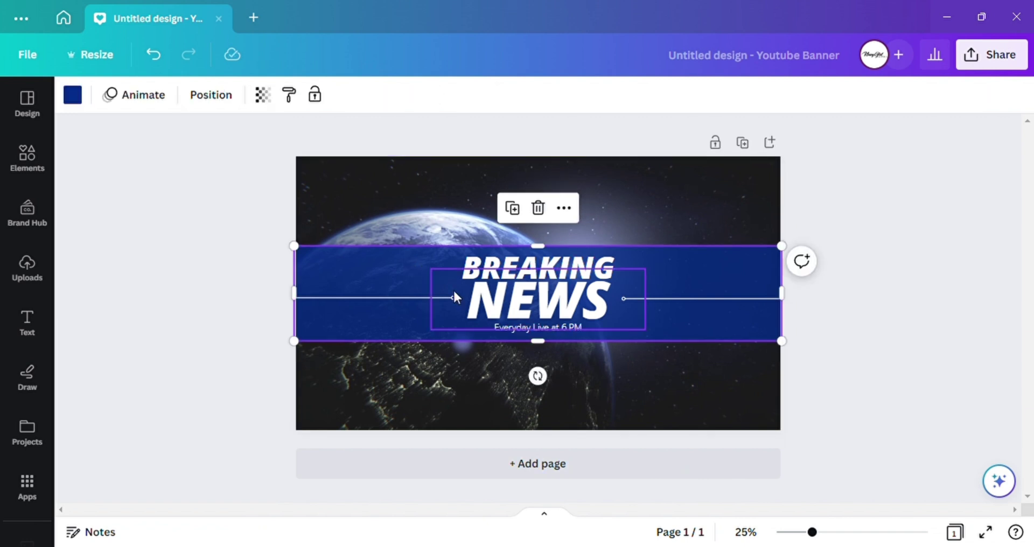
pyautogui.click(527, 265)
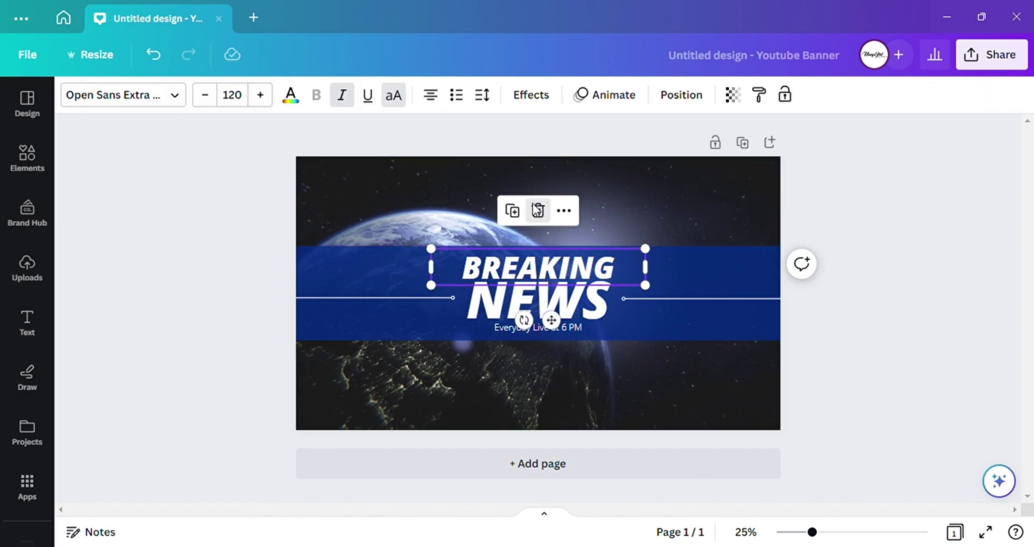
pyautogui.click(539, 208)
pyautogui.click(541, 299)
pyautogui.press('Delete')
pyautogui.click(538, 327)
pyautogui.click(538, 282)
pyautogui.click(436, 298)
pyautogui.press('Delete')
pyautogui.click(700, 298)
pyautogui.click(706, 259)
pyautogui.click(535, 179)
pyautogui.press('Delete')
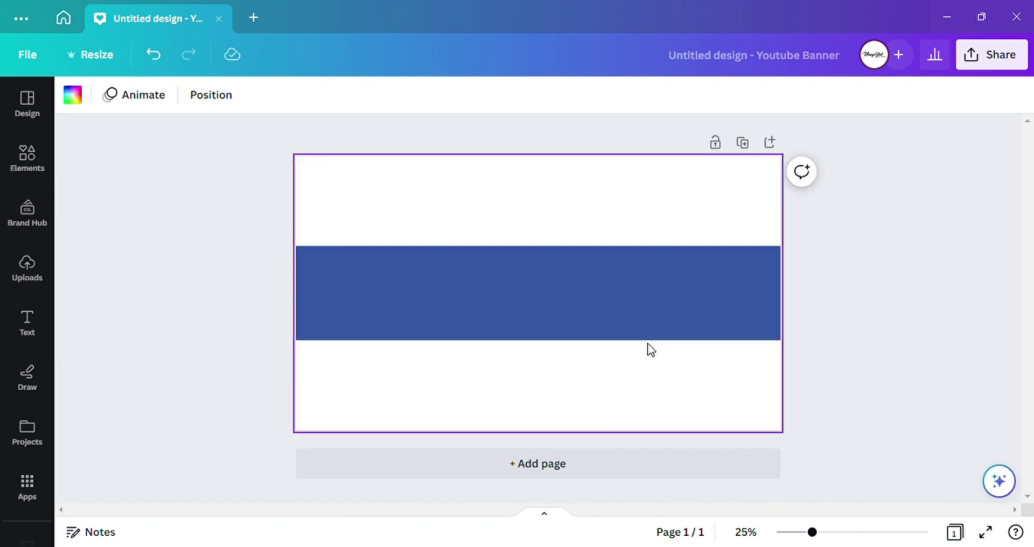
# Change the page background behind the band to light pink.
pyautogui.click(606, 308)
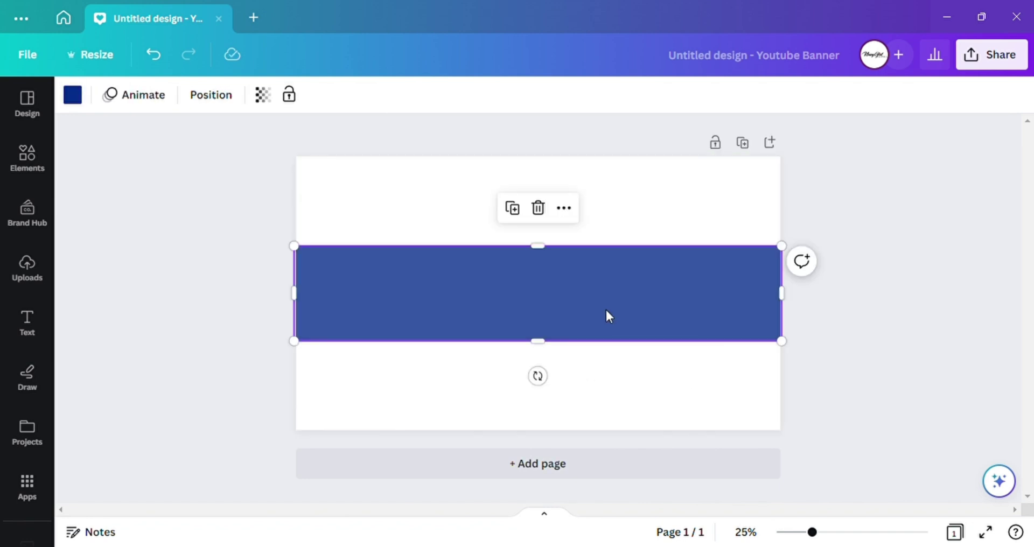
pyautogui.click(444, 215)
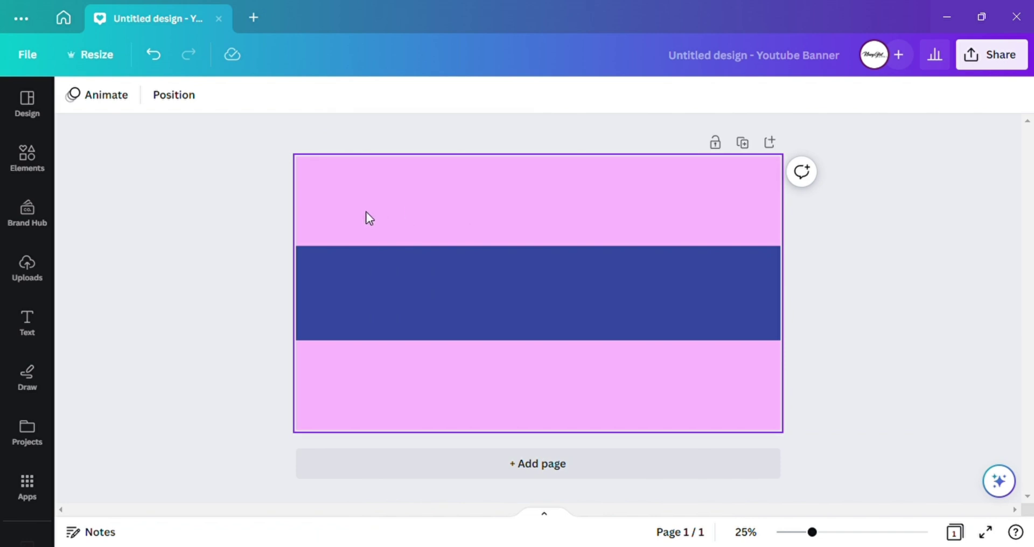
pyautogui.click(335, 219)
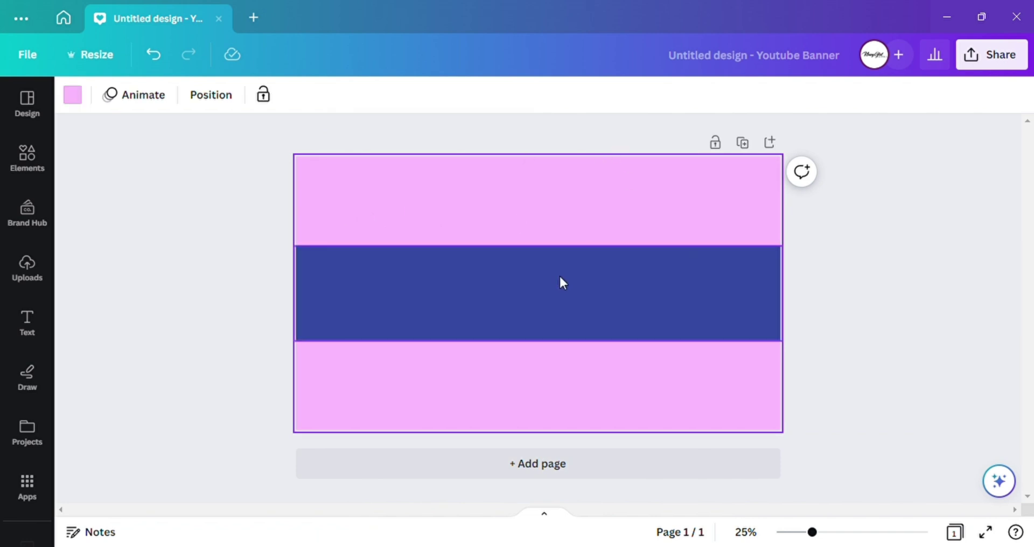
# Recolour the blue horizontal band white using the brand kit colours.
pyautogui.click(681, 251)
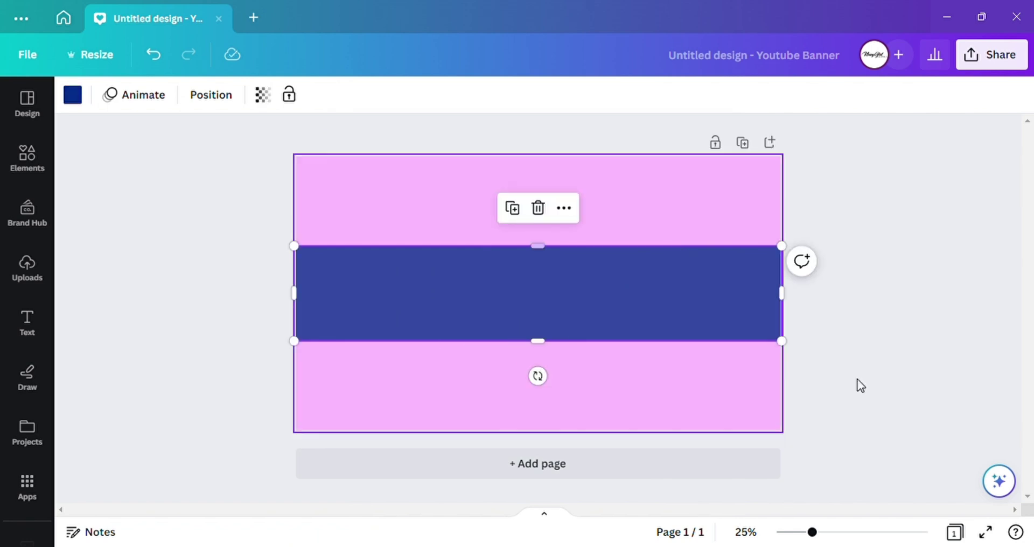
pyautogui.click(73, 95)
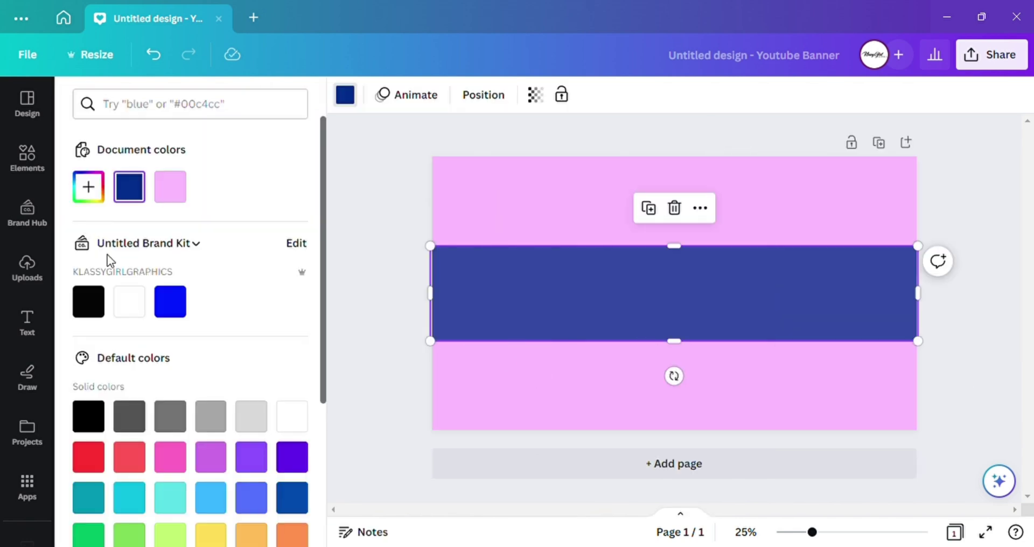
pyautogui.click(139, 301)
pyautogui.click(377, 251)
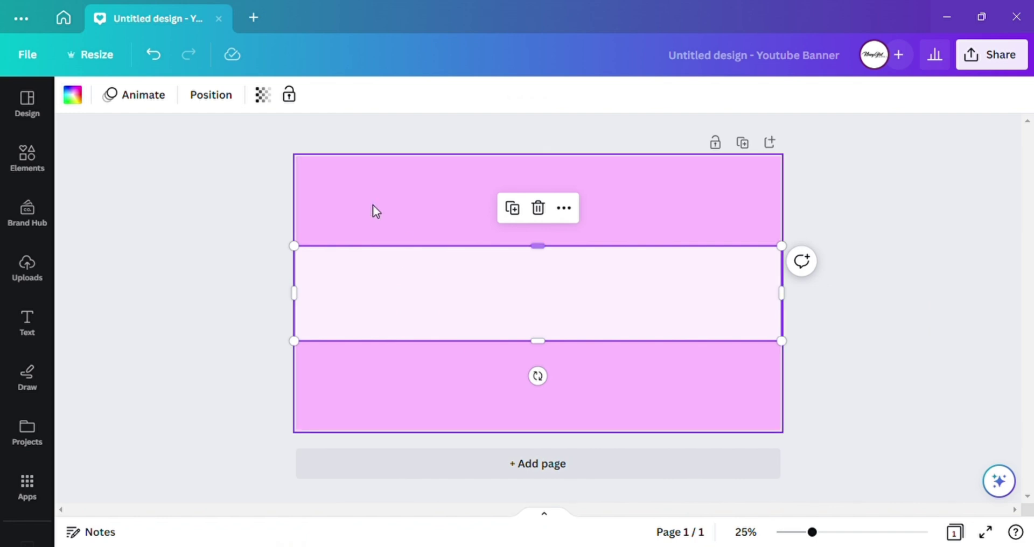
# Set the white band's transparency value to 100 so it is fully opaque.
pyautogui.click(237, 205)
pyautogui.click(438, 224)
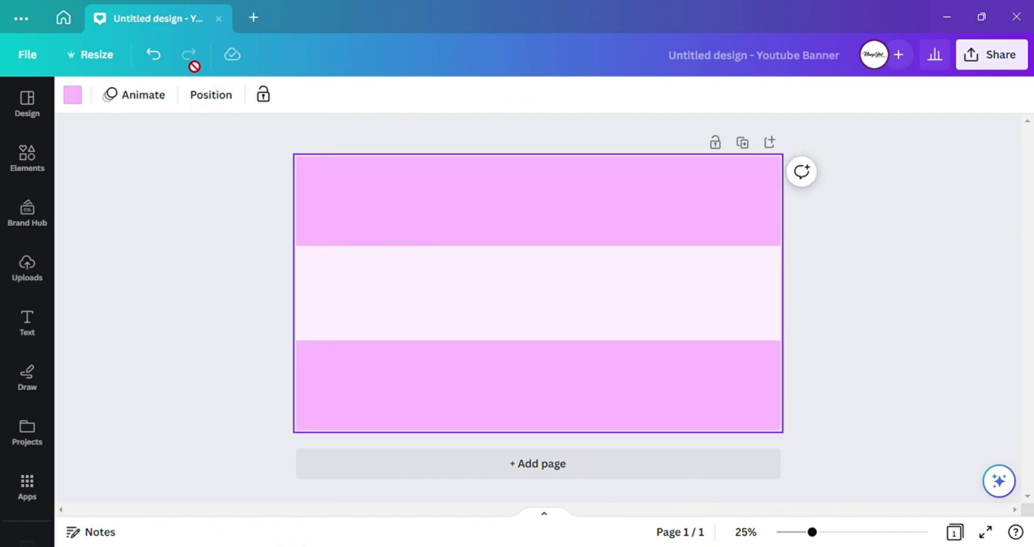
pyautogui.click(363, 272)
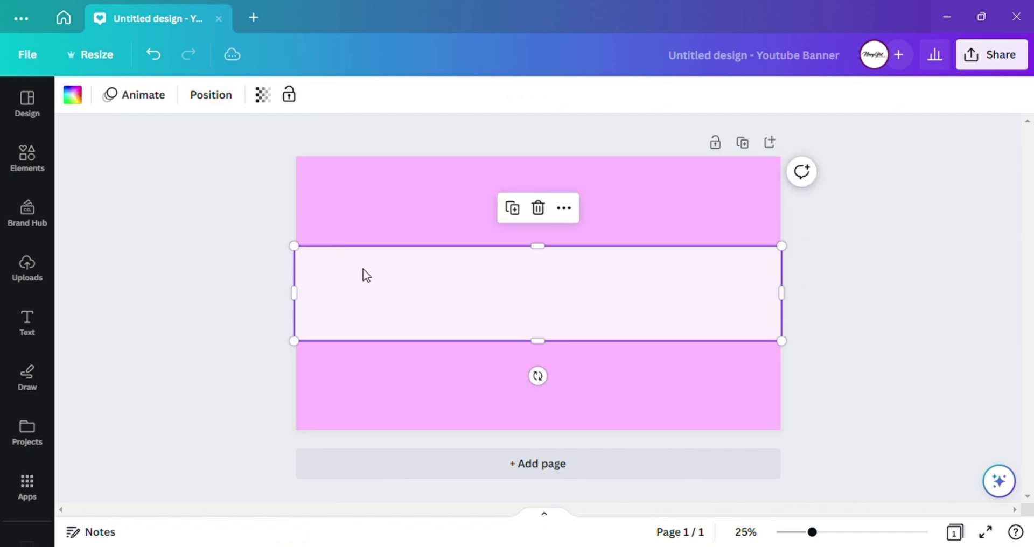
pyautogui.click(263, 96)
pyautogui.moveTo(234, 157); pyautogui.dragTo(321, 183)
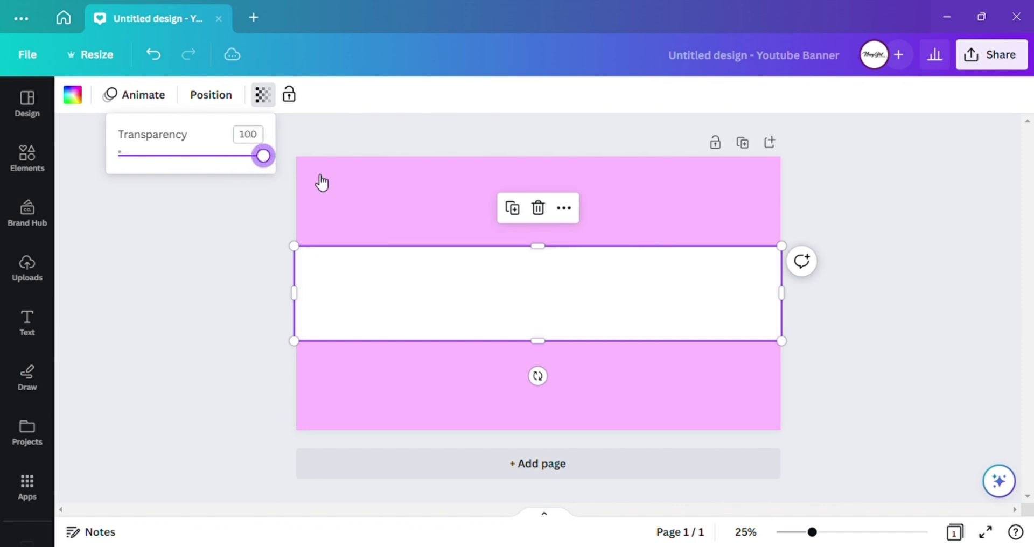
pyautogui.click(384, 285)
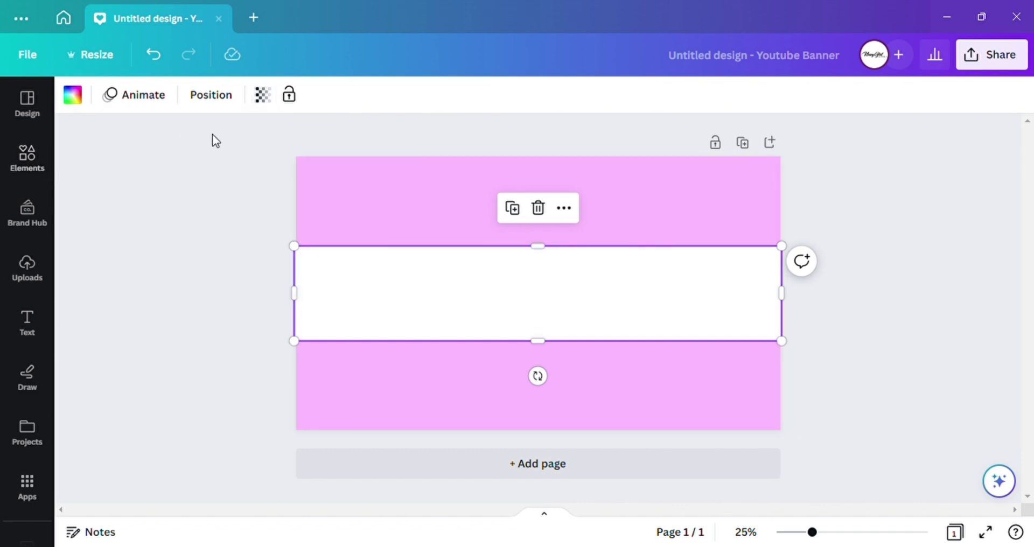
pyautogui.click(866, 206)
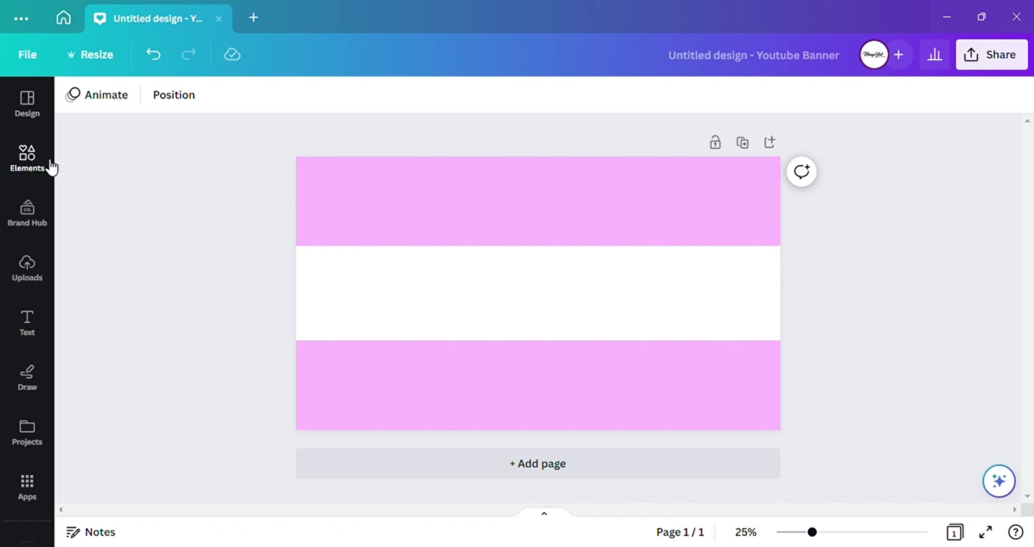
# Search the elements for "shadow" and add the wide curved shadow graphic to the banner.
pyautogui.click(31, 174)
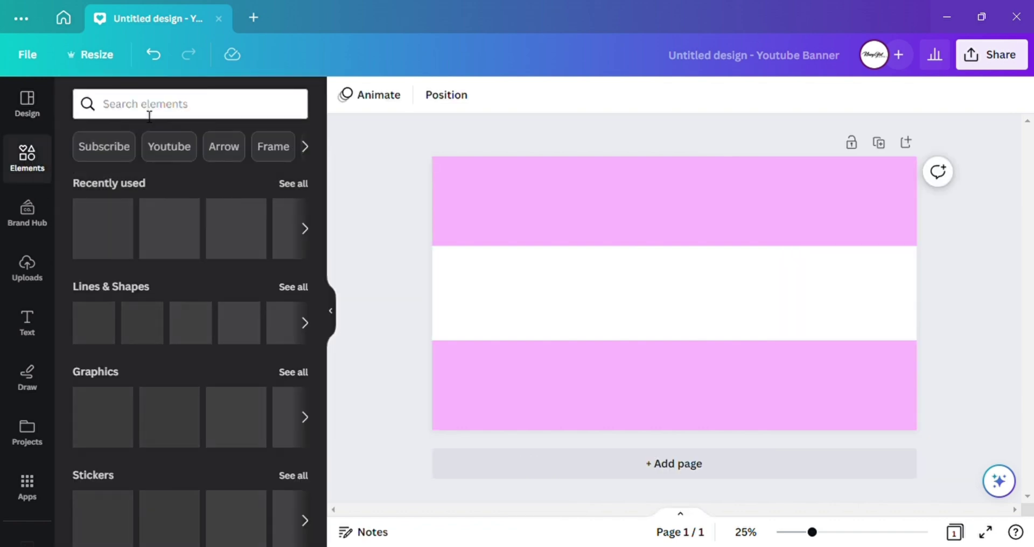
pyautogui.click(131, 104)
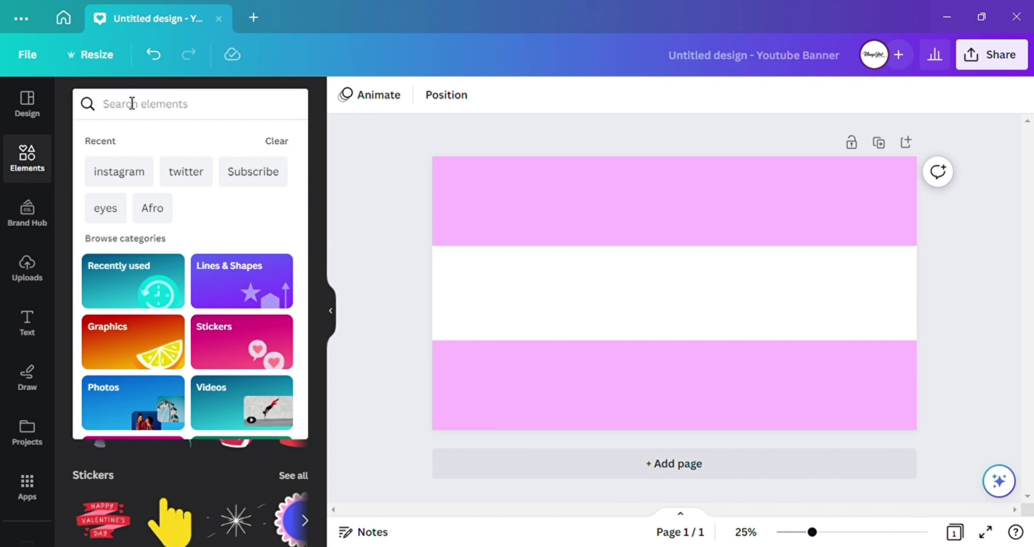
pyautogui.write('shadow')
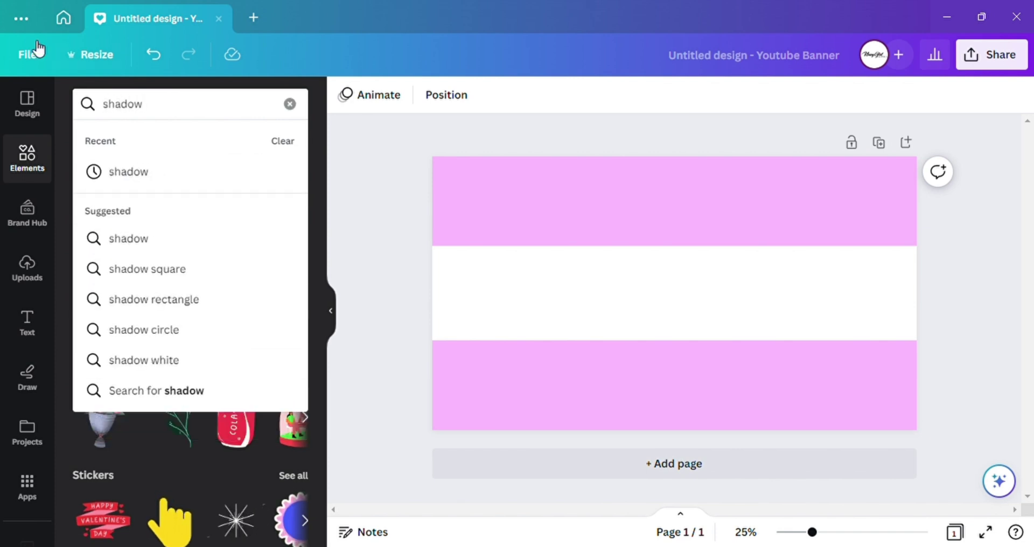
pyautogui.click(160, 241)
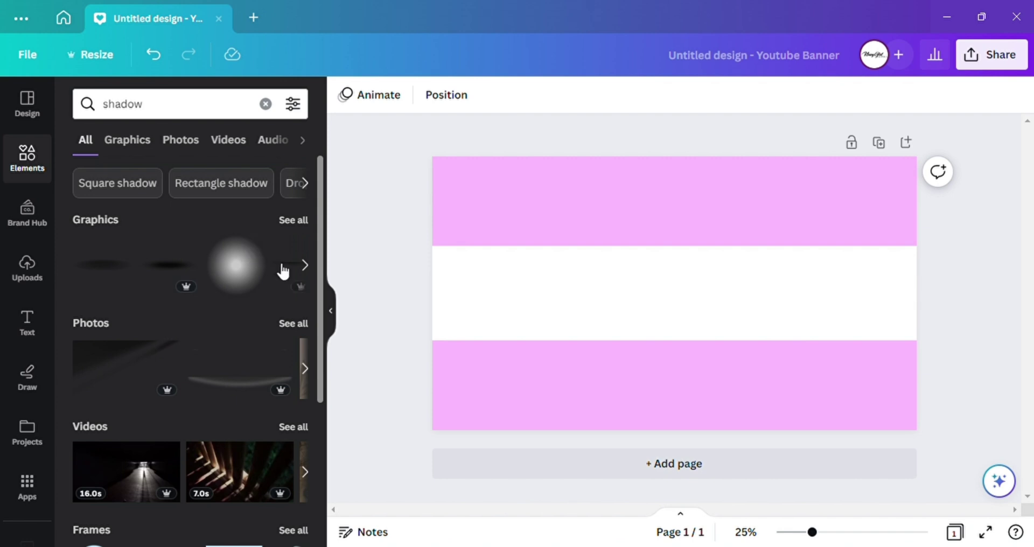
pyautogui.click(305, 265)
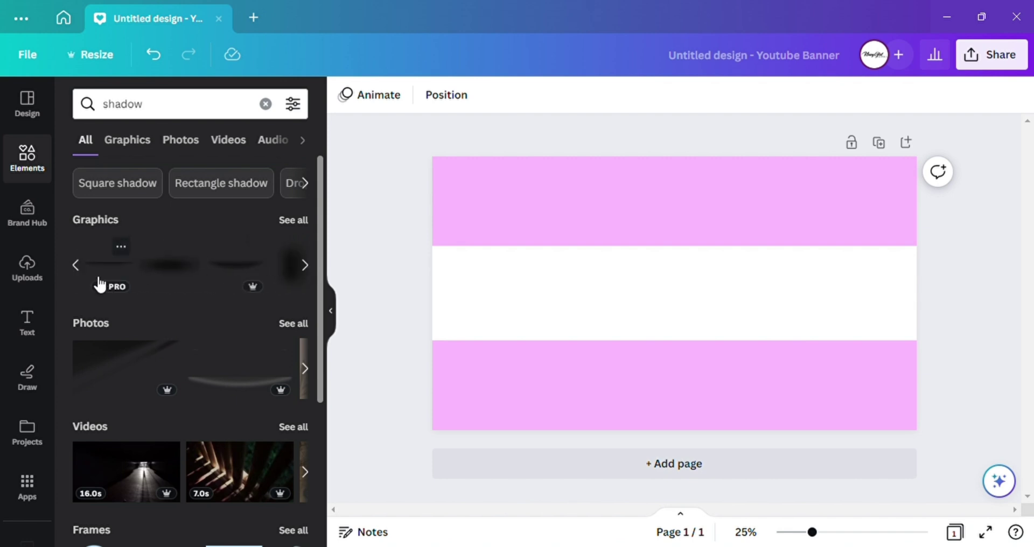
pyautogui.click(101, 266)
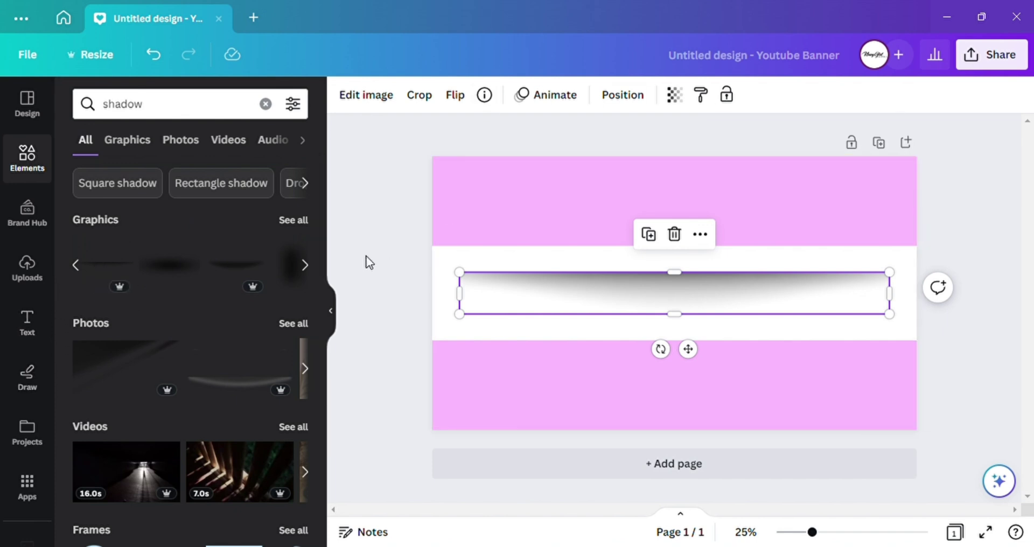
pyautogui.click(332, 311)
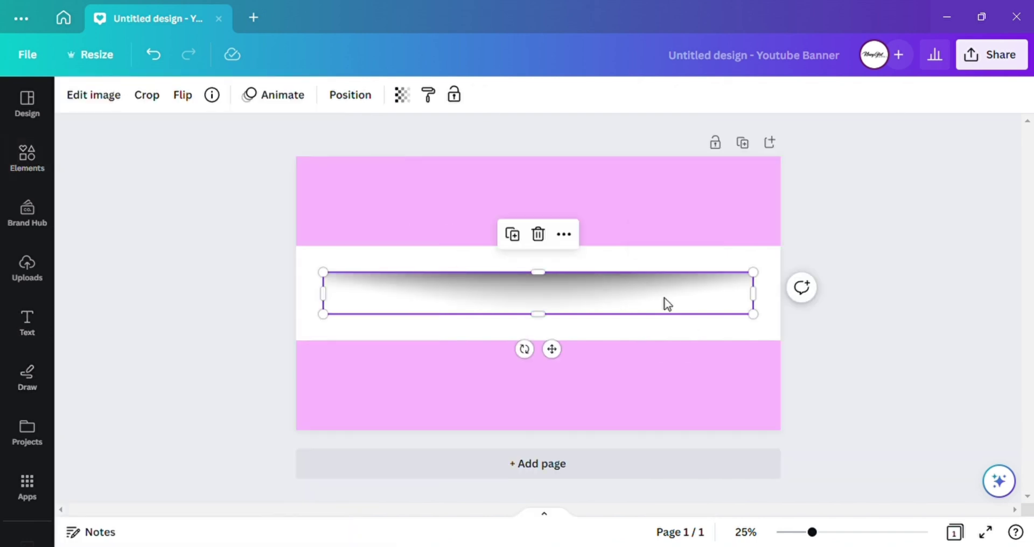
# Move the shadow to the white band's lower edge and shrink it to about 1694 px wide by 165 px high.
pyautogui.moveTo(654, 296); pyautogui.dragTo(662, 365)
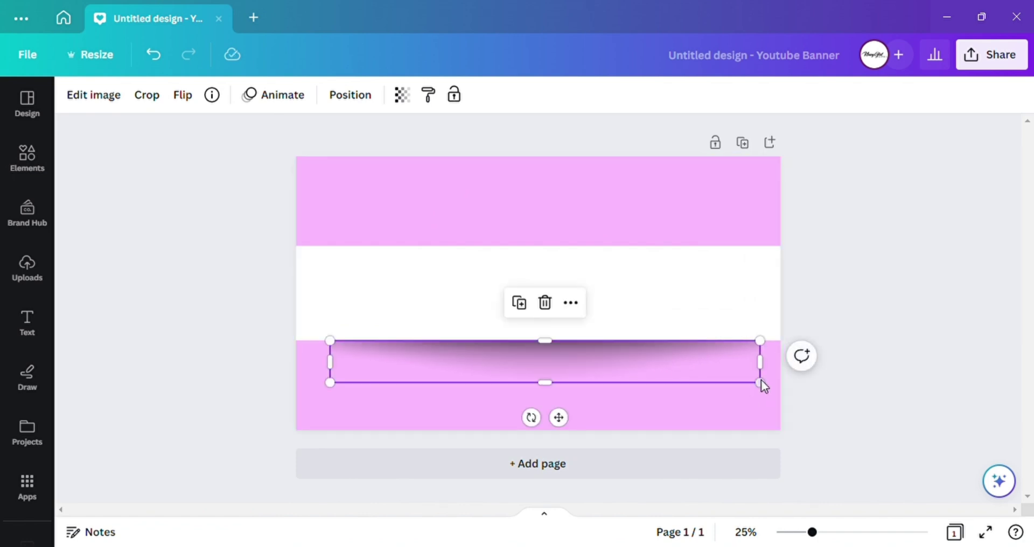
pyautogui.moveTo(761, 383); pyautogui.dragTo(651, 373)
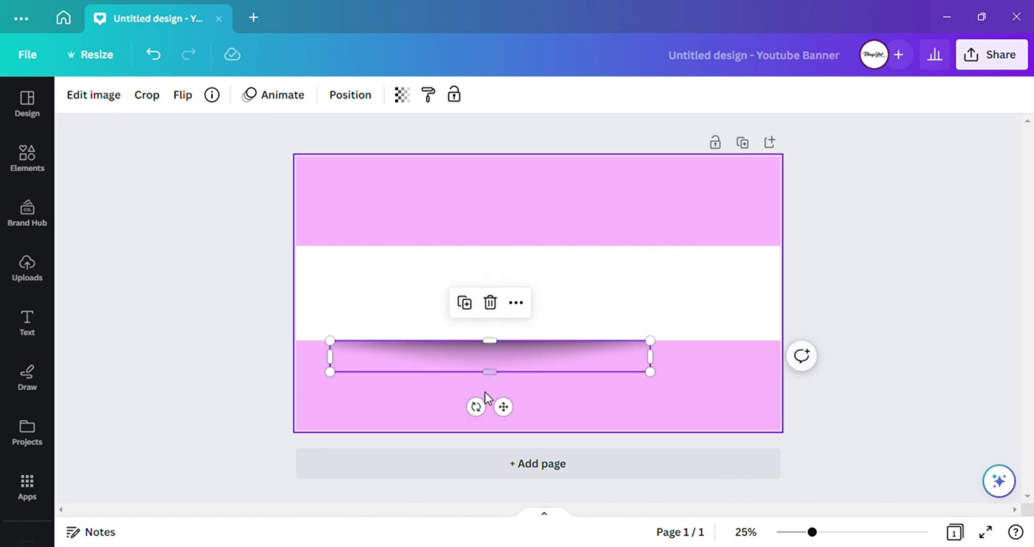
pyautogui.moveTo(504, 408); pyautogui.dragTo(548, 411)
# Send the shadow graphic backward one layer, behind the white band.
pyautogui.click(350, 95)
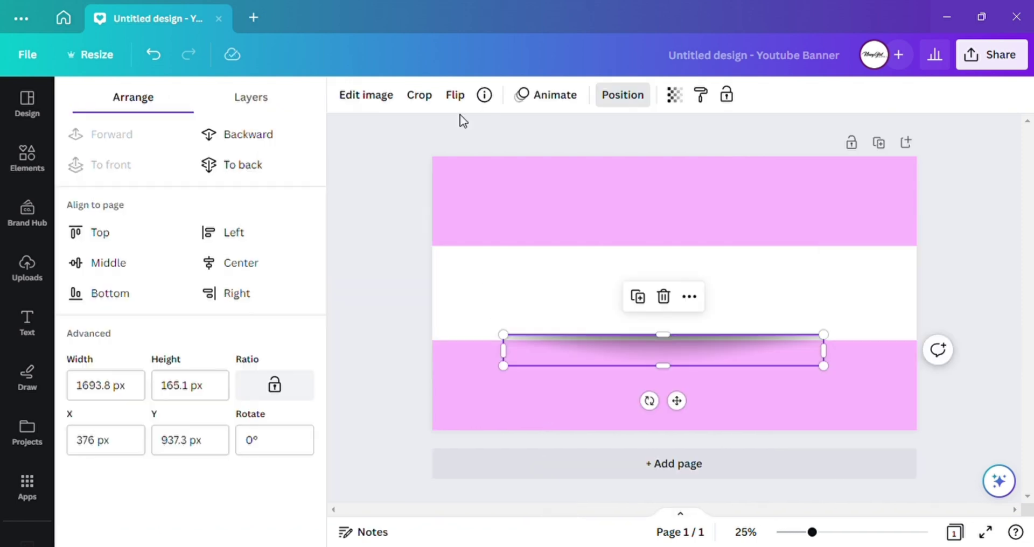
pyautogui.click(247, 142)
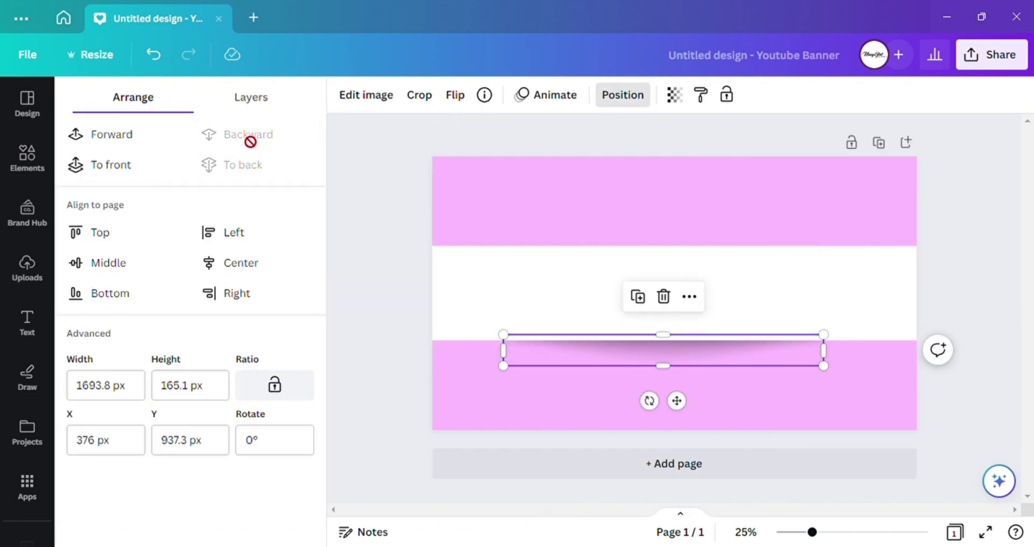
pyautogui.click(754, 353)
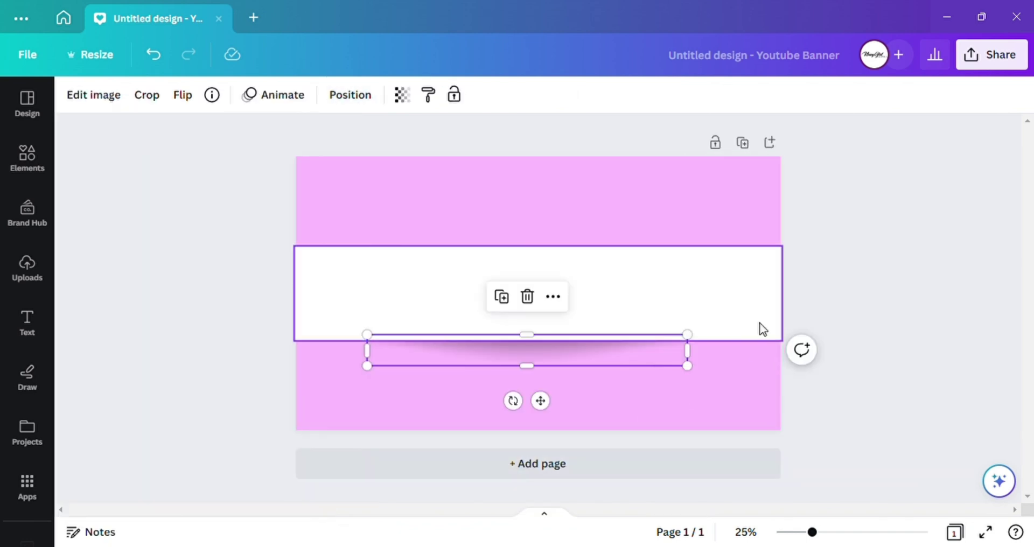
# Fine-tune the shadow's size and centre it horizontally beneath the white band.
pyautogui.moveTo(687, 365); pyautogui.dragTo(681, 365)
pyautogui.moveTo(538, 399); pyautogui.dragTo(566, 411)
pyautogui.click(869, 248)
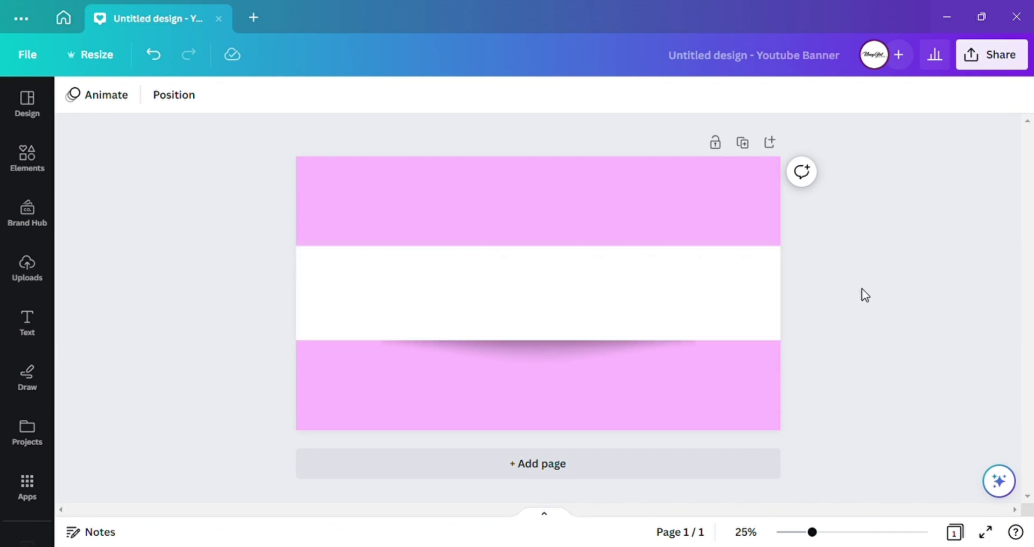
# Paste the copied photo-grid image, crop it to its top row, and move it to the white band's left end.
pyautogui.hotkey('ctrl', 'v')
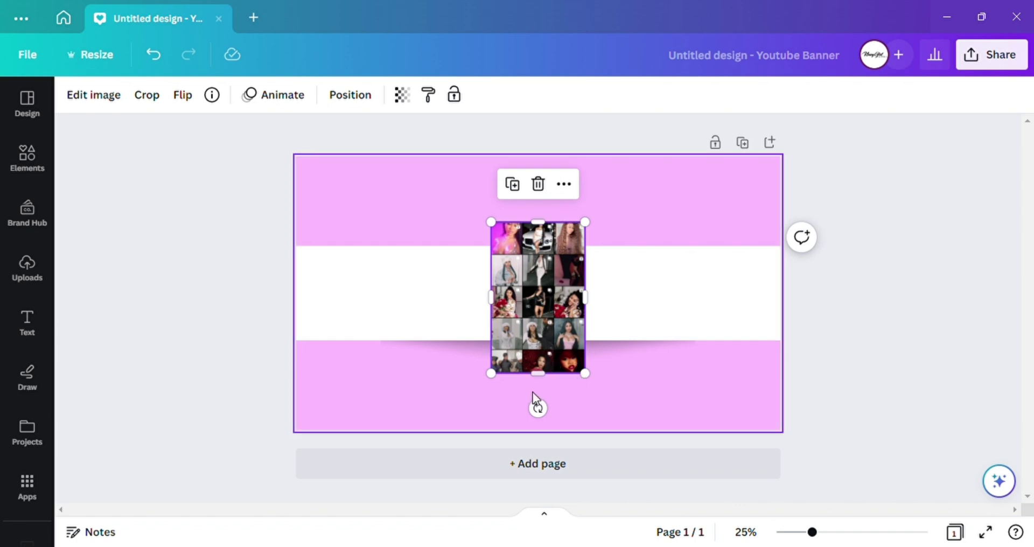
pyautogui.moveTo(551, 381); pyautogui.dragTo(546, 264)
pyautogui.moveTo(564, 300); pyautogui.dragTo(367, 325)
# Enlarge and trim the three-photo strip to about 1543 × 499 px, filling the band's height and slightly overhanging the page's left edge.
pyautogui.moveTo(395, 288); pyautogui.dragTo(561, 392)
pyautogui.moveTo(447, 250); pyautogui.dragTo(447, 261)
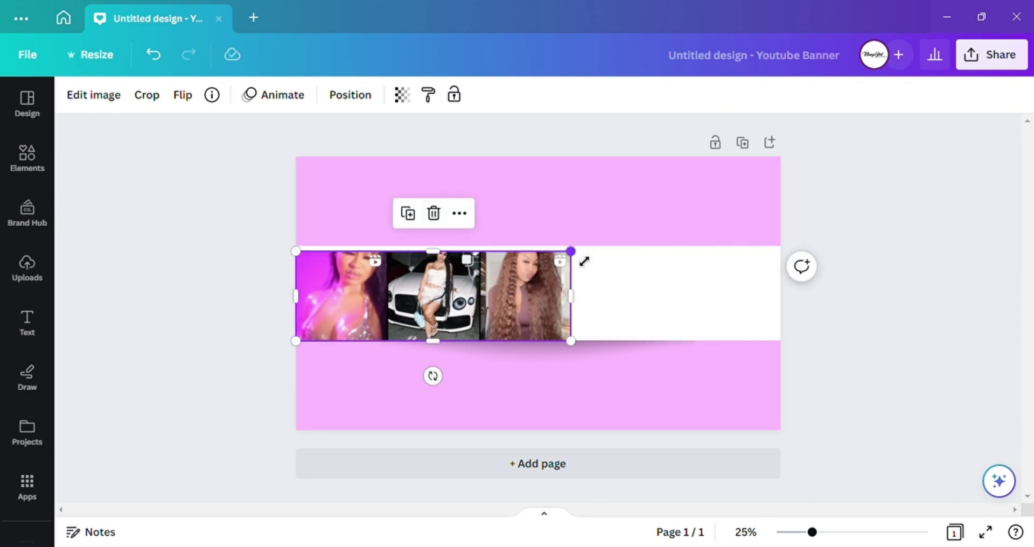
pyautogui.moveTo(581, 262); pyautogui.dragTo(597, 257)
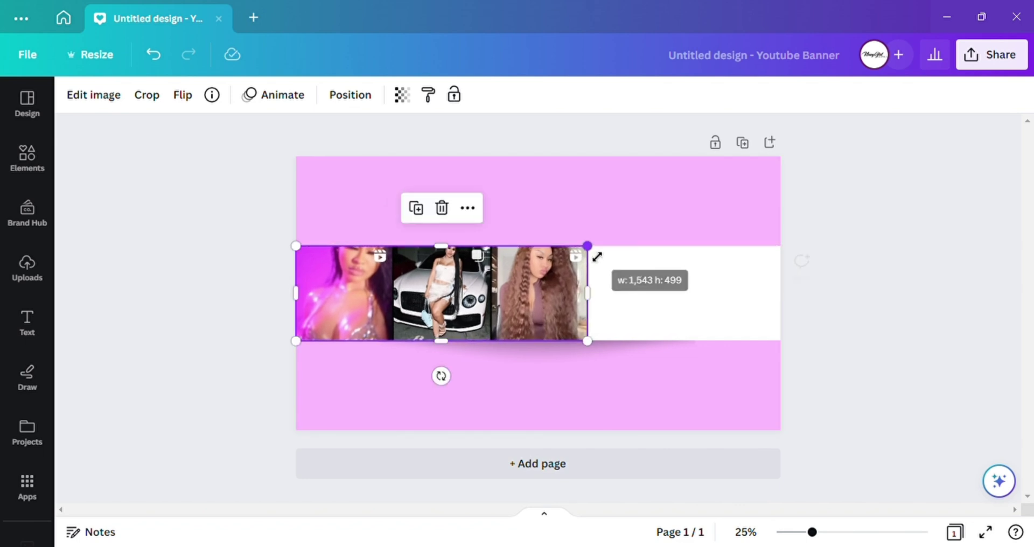
pyautogui.moveTo(516, 305); pyautogui.dragTo(513, 311)
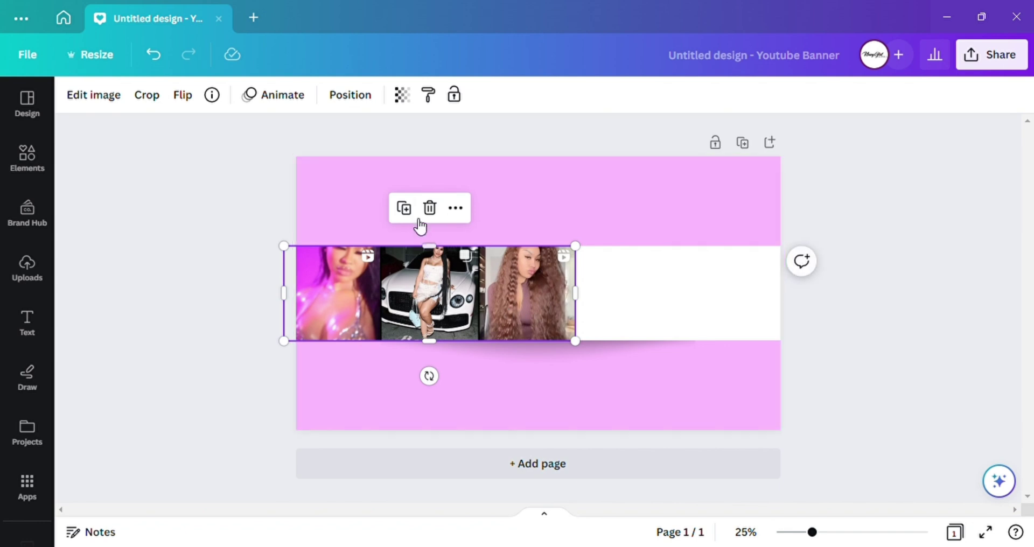
# Duplicate the photo strip, move the copy toward the right, and re-crop it to the grid's second row of photos.
pyautogui.click(405, 208)
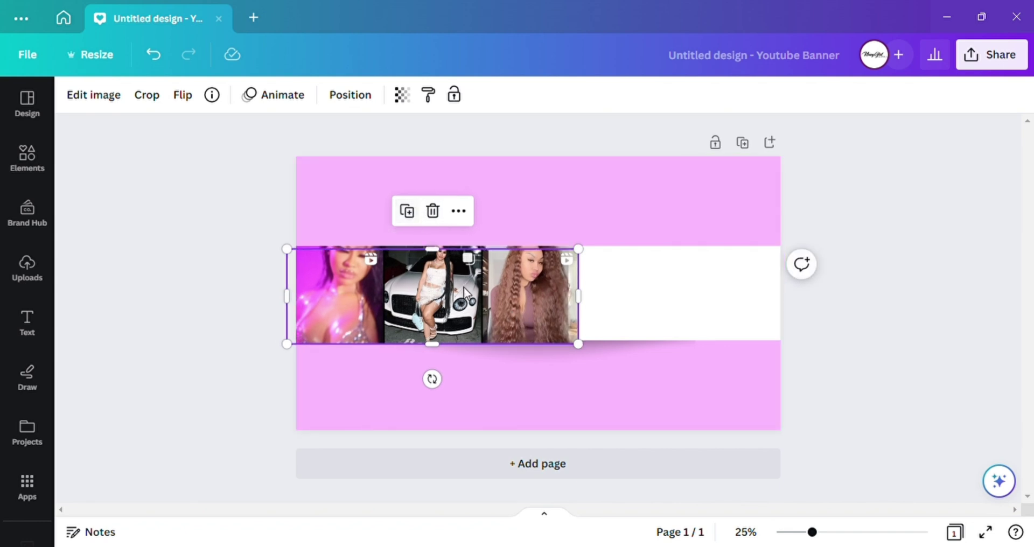
pyautogui.moveTo(456, 286); pyautogui.dragTo(624, 292)
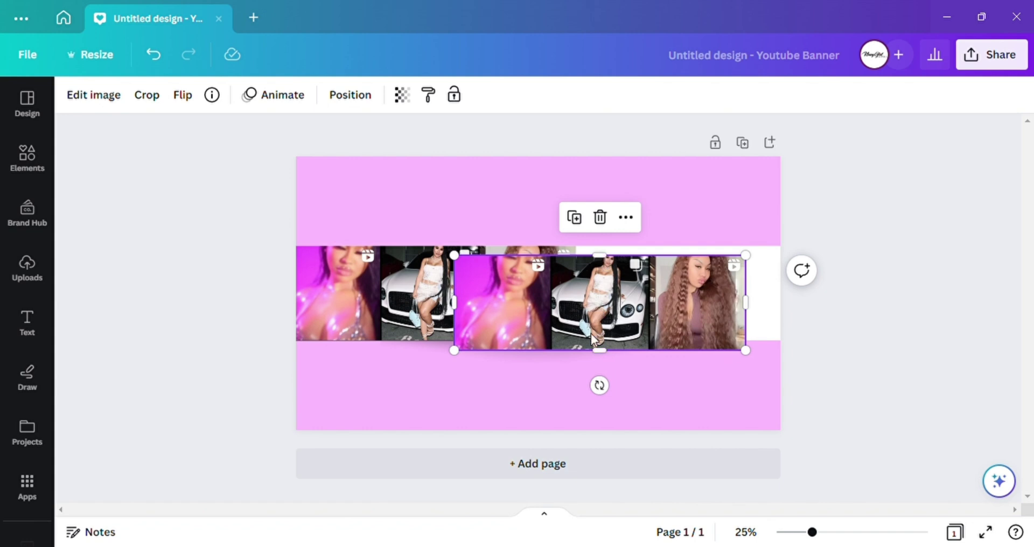
pyautogui.moveTo(610, 359); pyautogui.dragTo(624, 437)
pyautogui.moveTo(633, 387); pyautogui.dragTo(636, 374)
pyautogui.moveTo(607, 407); pyautogui.dragTo(614, 428)
pyautogui.moveTo(603, 239); pyautogui.dragTo(613, 335)
# Fit the second-row strip to the band's height beside the first strip, and shift both strips slightly right.
pyautogui.moveTo(678, 397); pyautogui.dragTo(801, 317)
pyautogui.moveTo(867, 249); pyautogui.dragTo(870, 264)
pyautogui.click(740, 299)
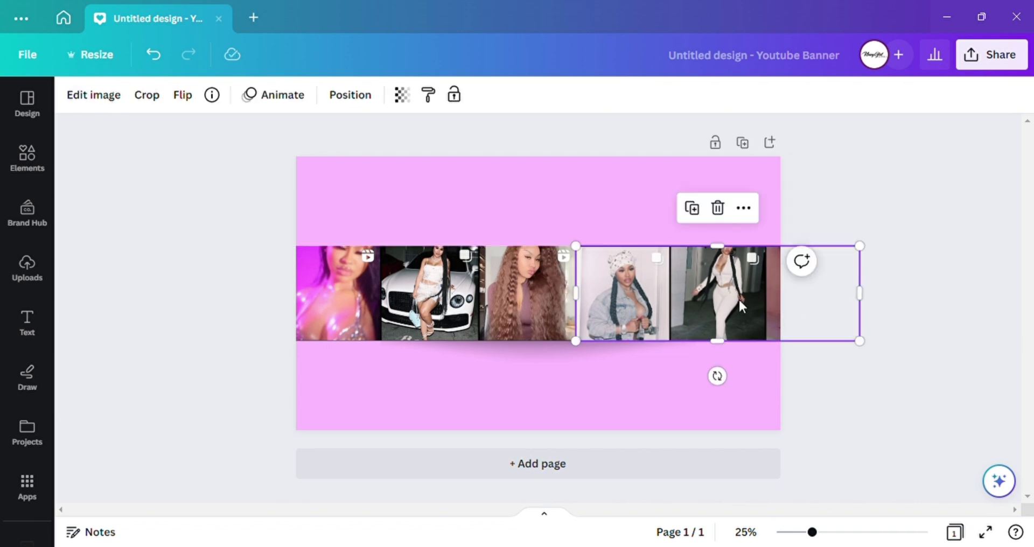
pyautogui.moveTo(728, 303)
pyautogui.mouseDown()
pyautogui.moveTo(649, 307)
pyautogui.moveTo(728, 313)
pyautogui.moveTo(738, 303)
pyautogui.mouseUp()
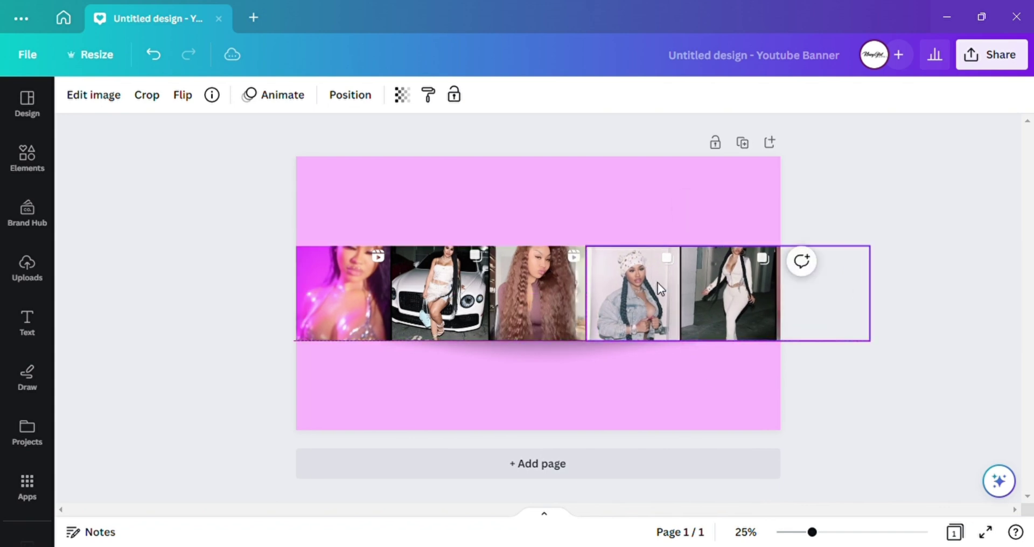
pyautogui.click(535, 379)
pyautogui.click(741, 293)
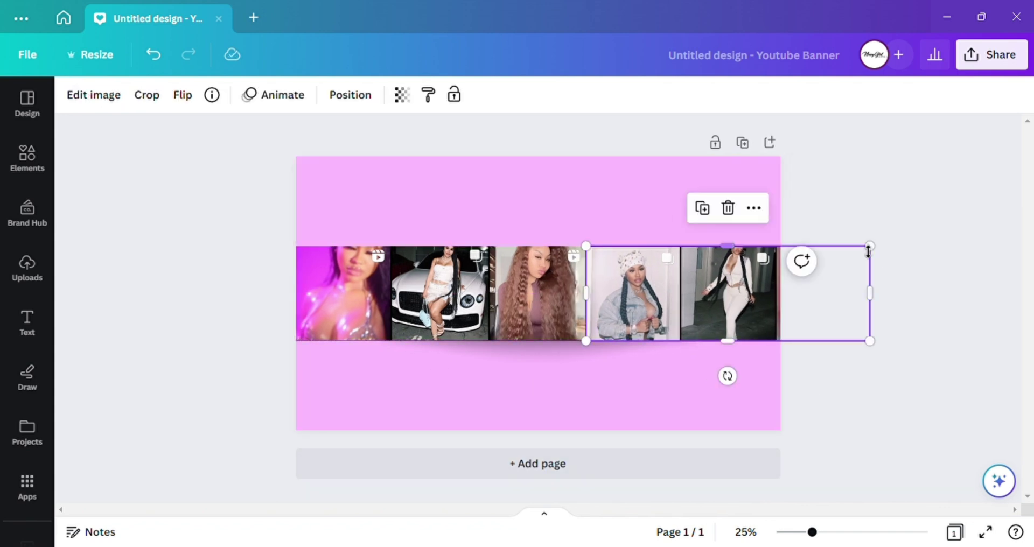
pyautogui.click(875, 177)
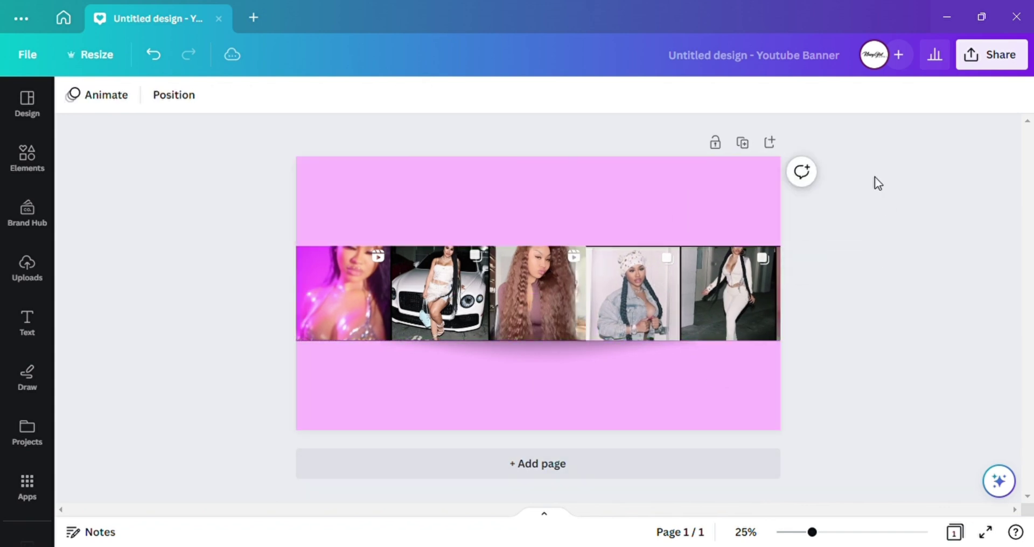
# Apply the Greyscale filter to the left photo strip.
pyautogui.click(489, 318)
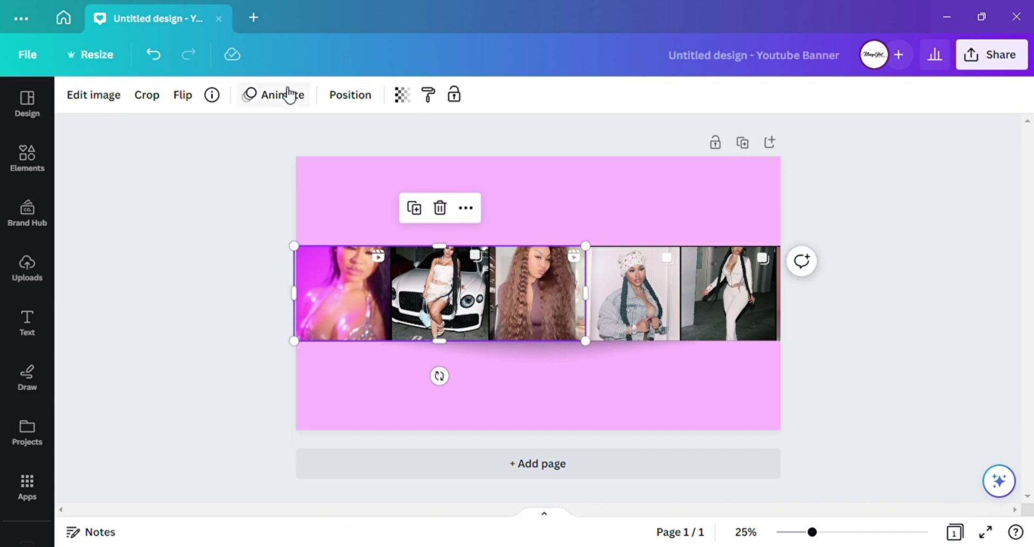
pyautogui.click(86, 97)
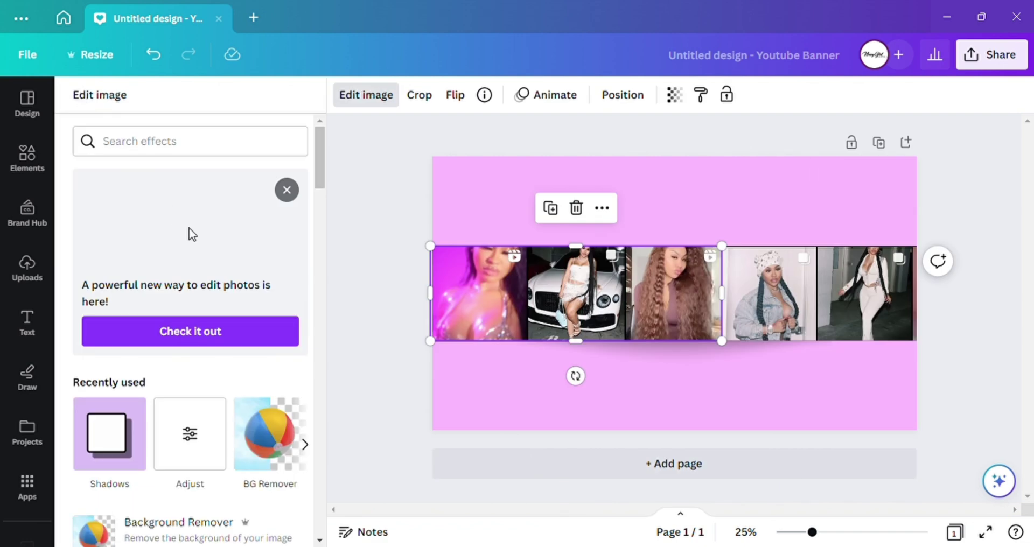
pyautogui.scroll(-14, 193, 235)
pyautogui.scroll(-3, 201, 258)
pyautogui.scroll(10, 201, 259)
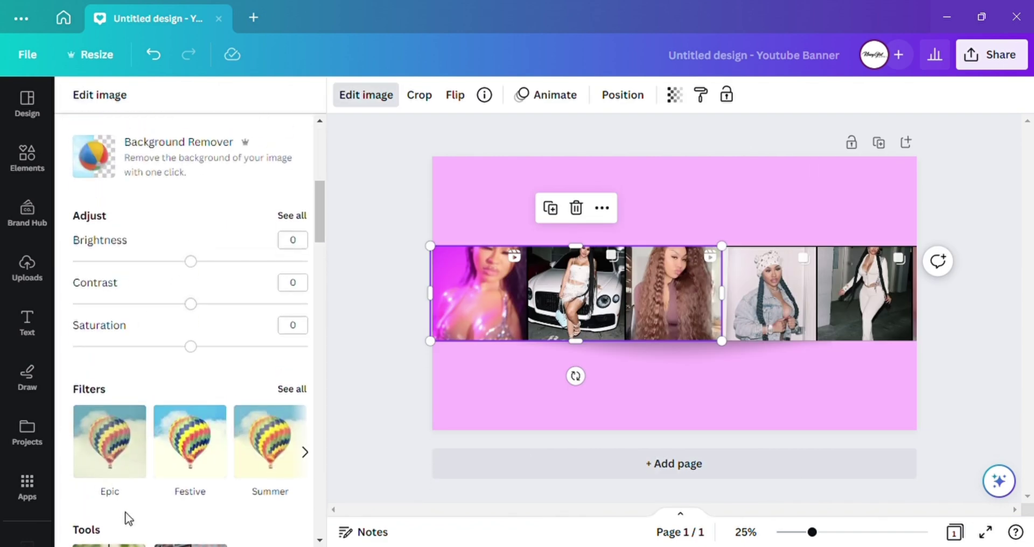
pyautogui.click(293, 389)
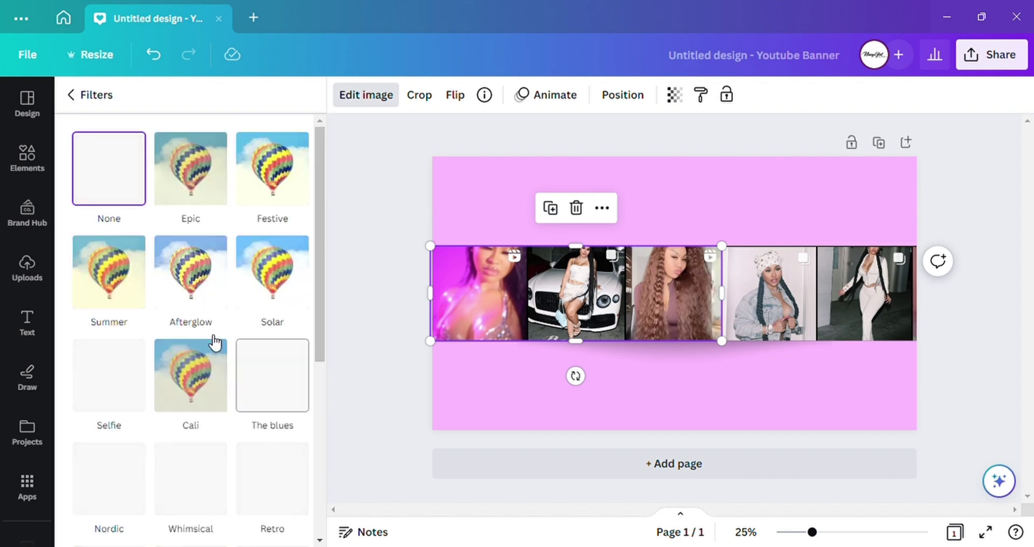
pyautogui.scroll(-5, 215, 377)
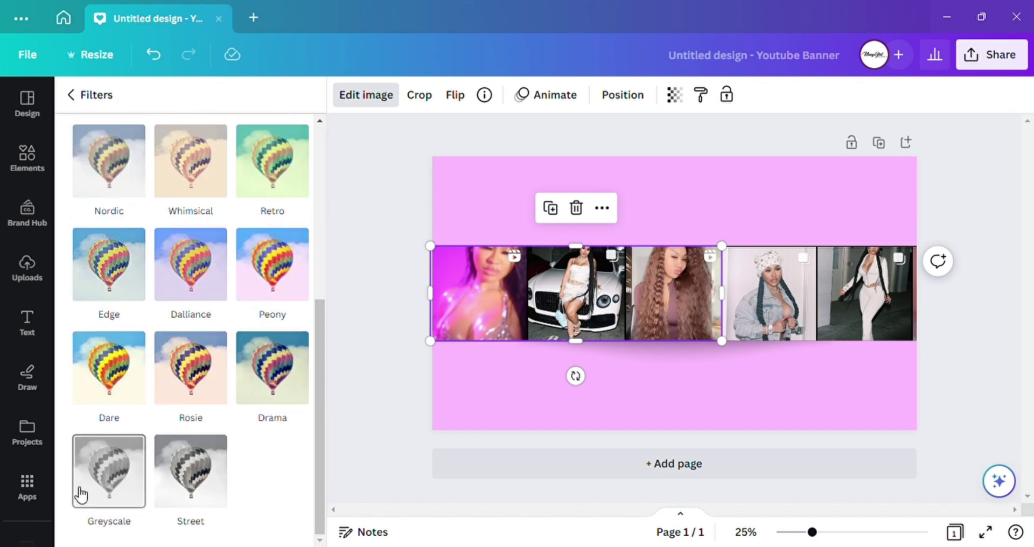
pyautogui.click(107, 494)
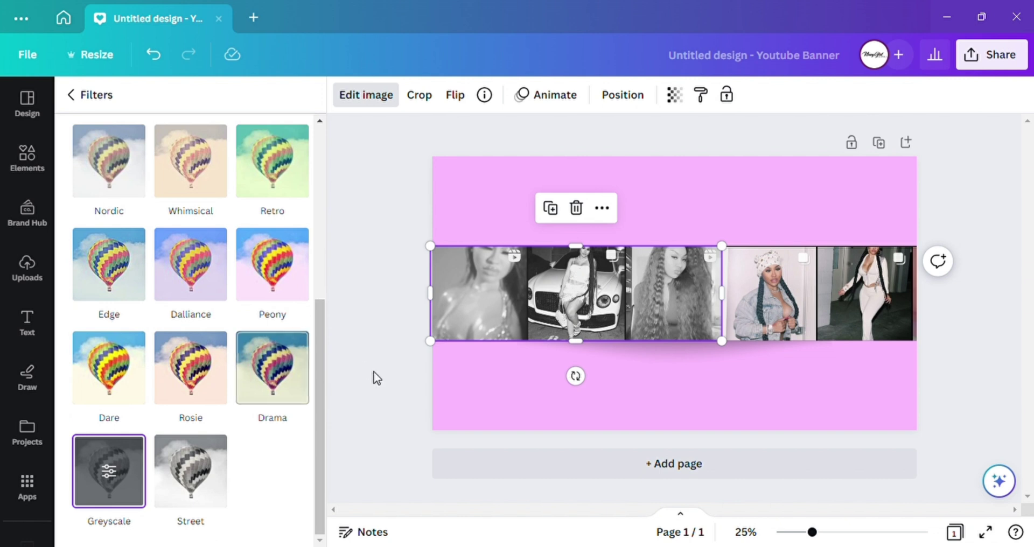
# Apply the same Greyscale filter to the right photo strip.
pyautogui.click(736, 302)
pyautogui.click(100, 474)
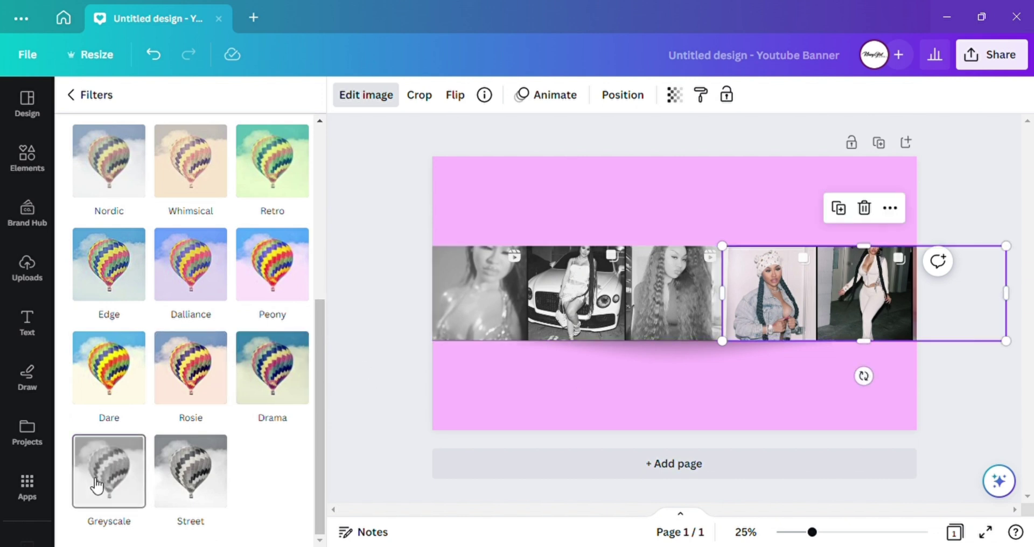
pyautogui.click(399, 378)
# Set the left photo strip's transparency to 31.
pyautogui.click(354, 316)
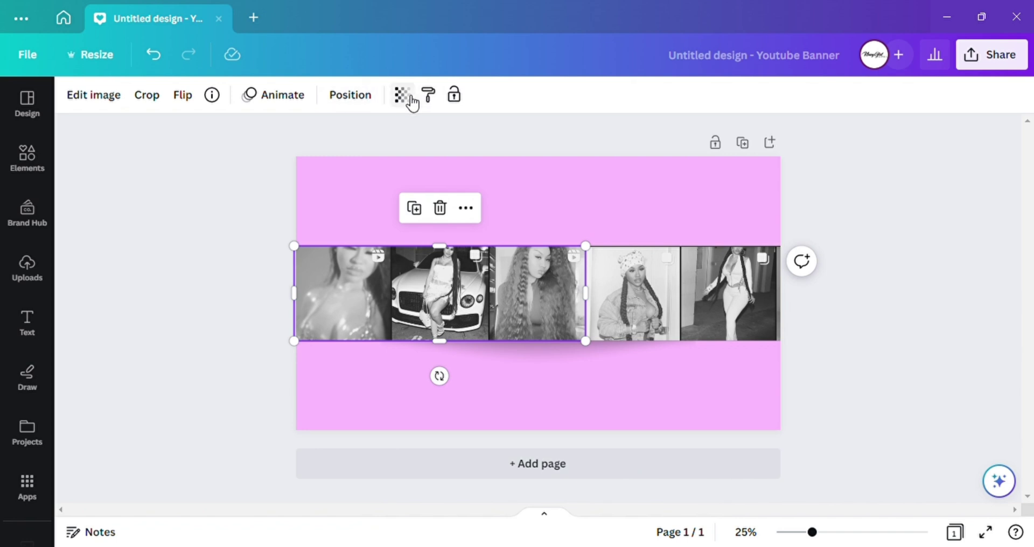
pyautogui.click(403, 95)
pyautogui.moveTo(400, 164); pyautogui.dragTo(324, 166)
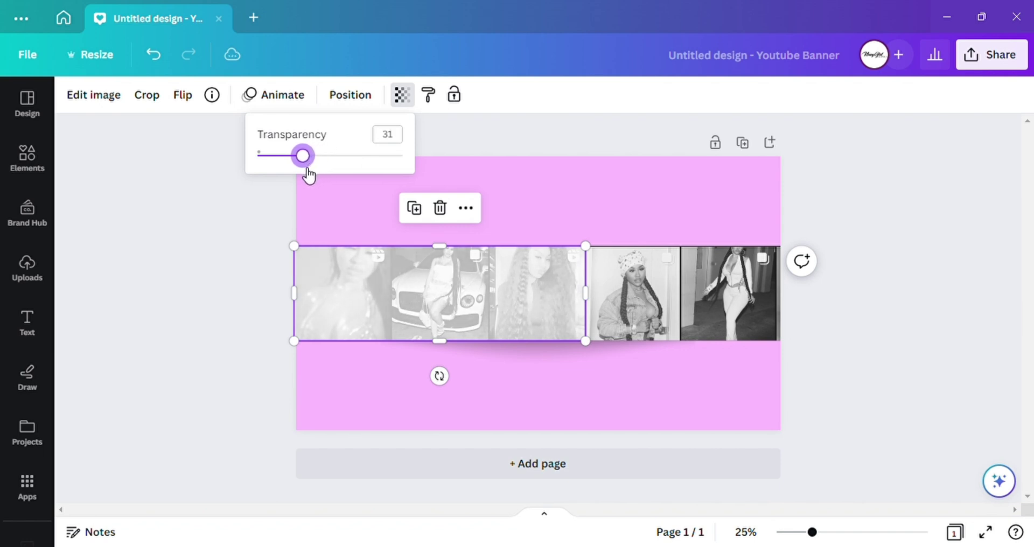
# Set the right photo strip's transparency to 31 as well.
pyautogui.click(706, 277)
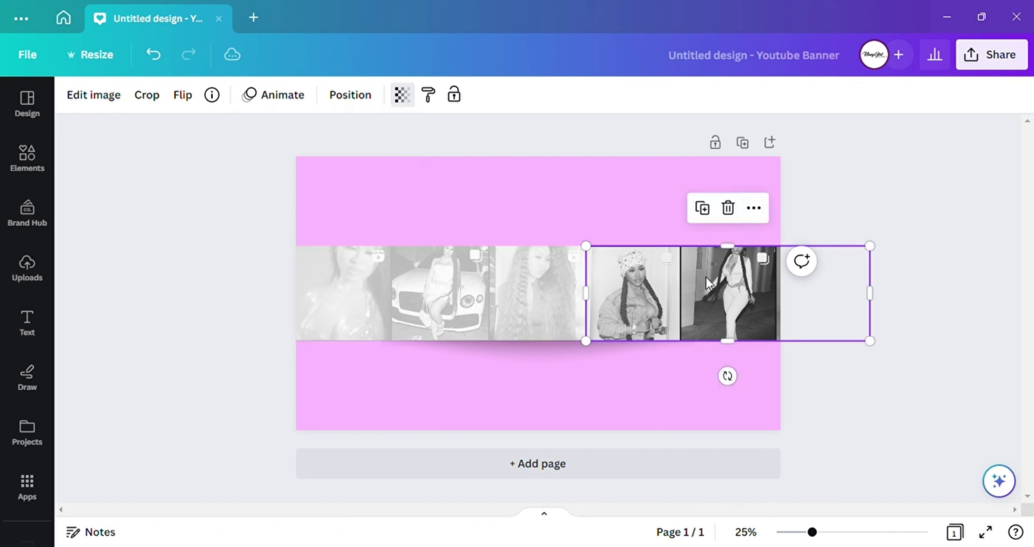
pyautogui.click(406, 100)
pyautogui.moveTo(401, 156); pyautogui.dragTo(311, 160)
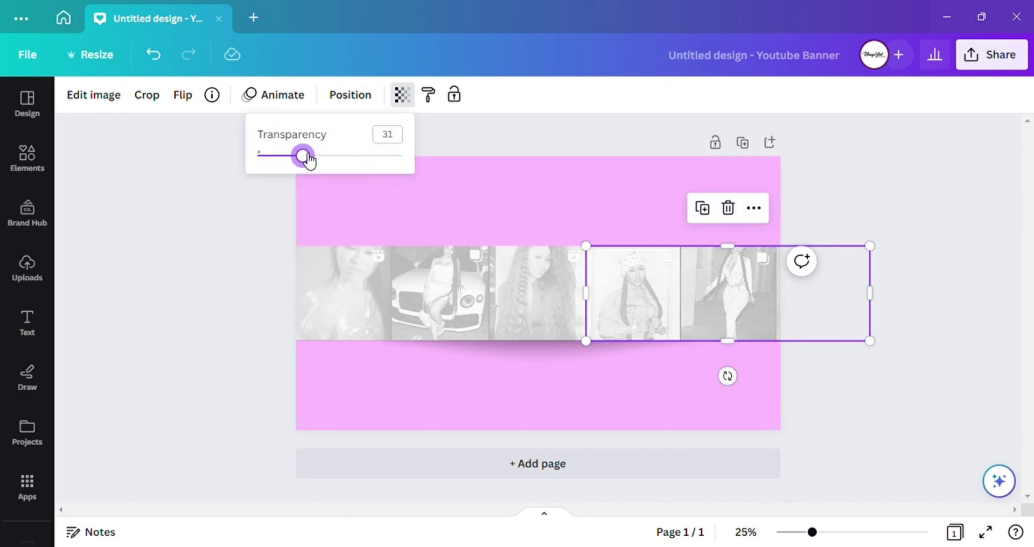
pyautogui.press('Escape')
pyautogui.click(880, 210)
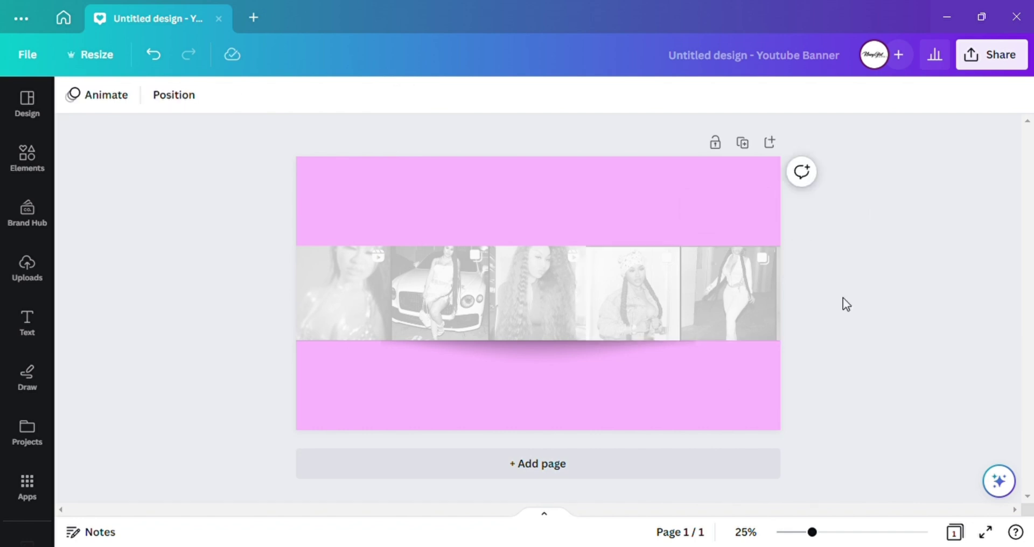
# Enlarge the right photo strip slightly to cover the page's right edge and trim its top flush with the band.
pyautogui.click(706, 280)
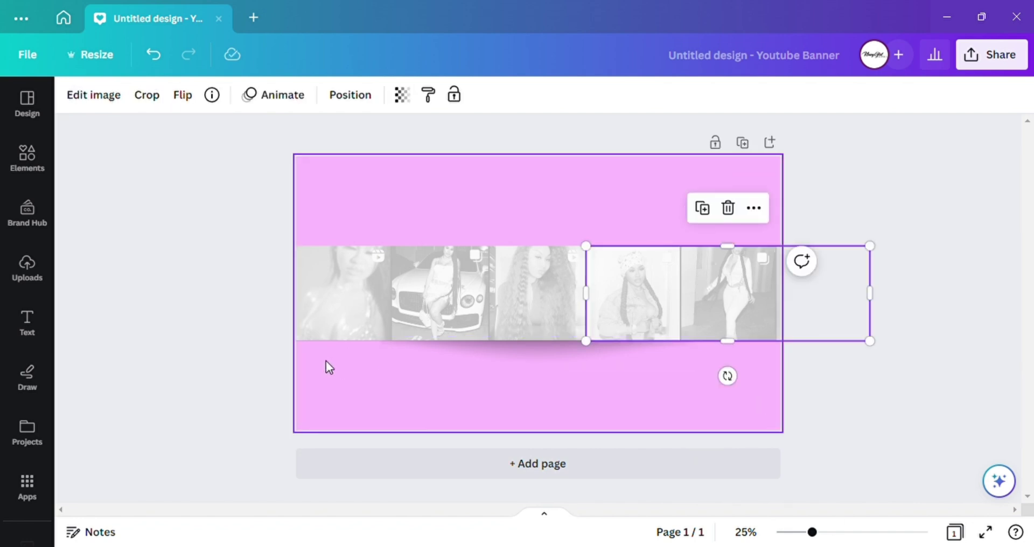
pyautogui.click(210, 332)
pyautogui.click(836, 253)
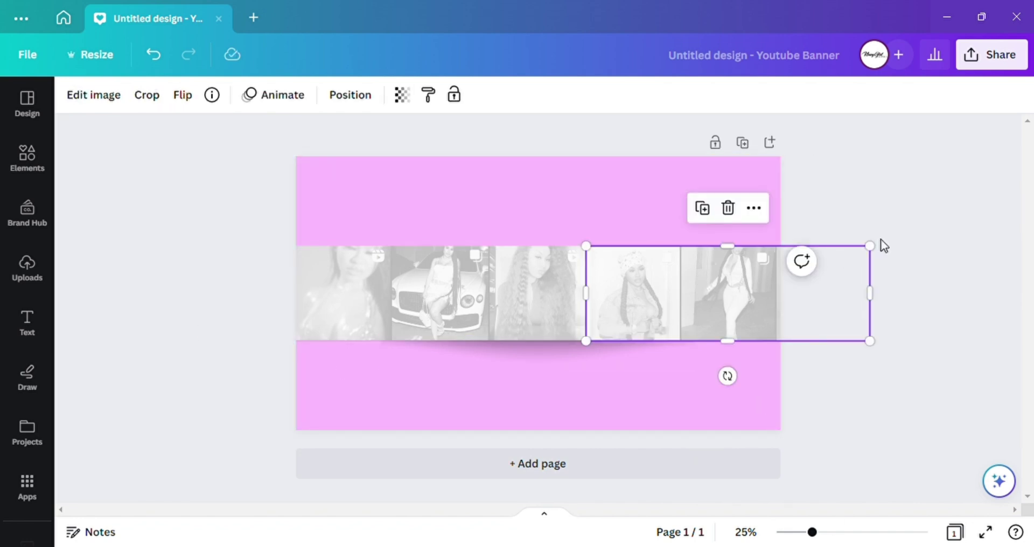
pyautogui.moveTo(881, 257); pyautogui.dragTo(883, 251)
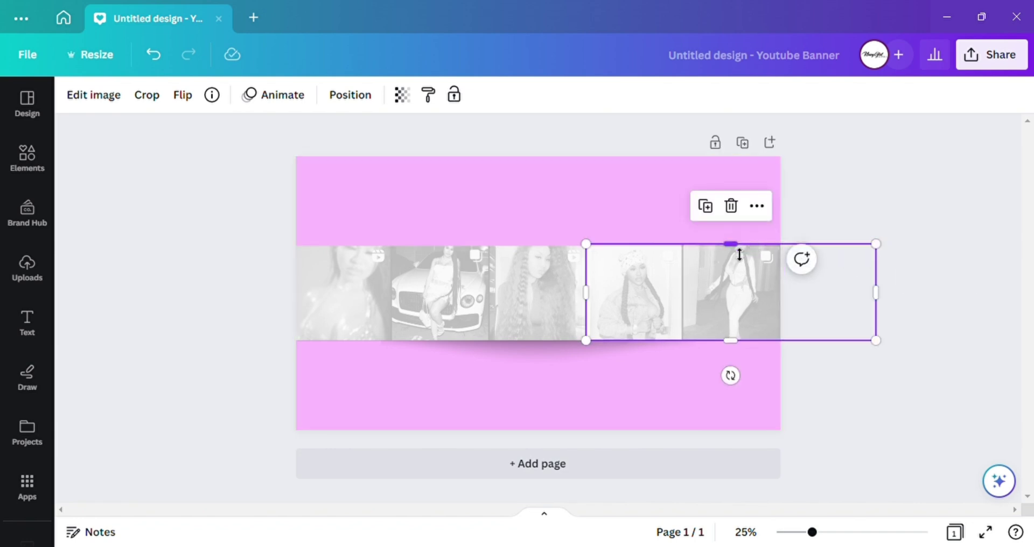
pyautogui.moveTo(742, 254); pyautogui.dragTo(743, 257)
pyautogui.click(865, 228)
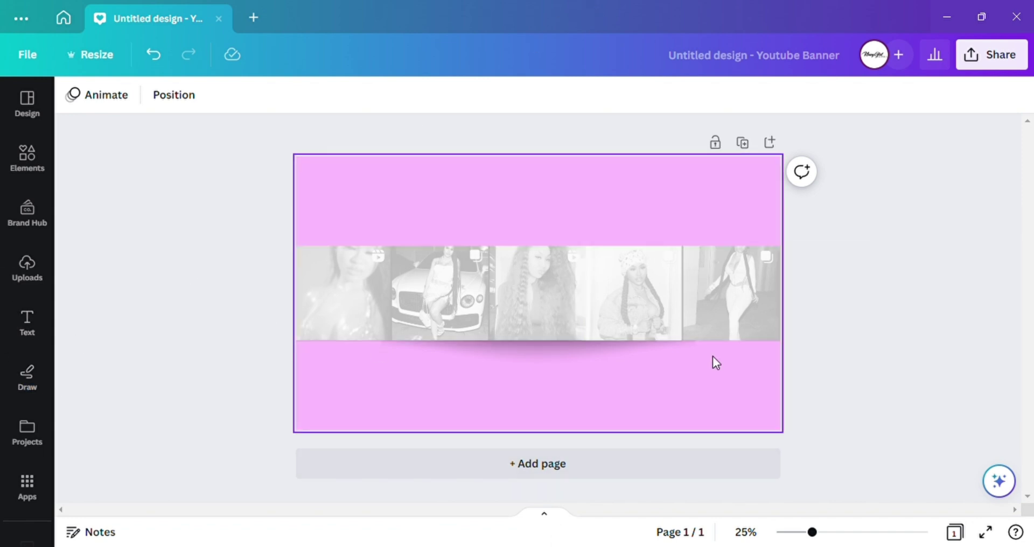
# Paste the two full-length photos of the woman in pink and move one to the right side of the banner.
pyautogui.hotkey('ctrl', 'z')
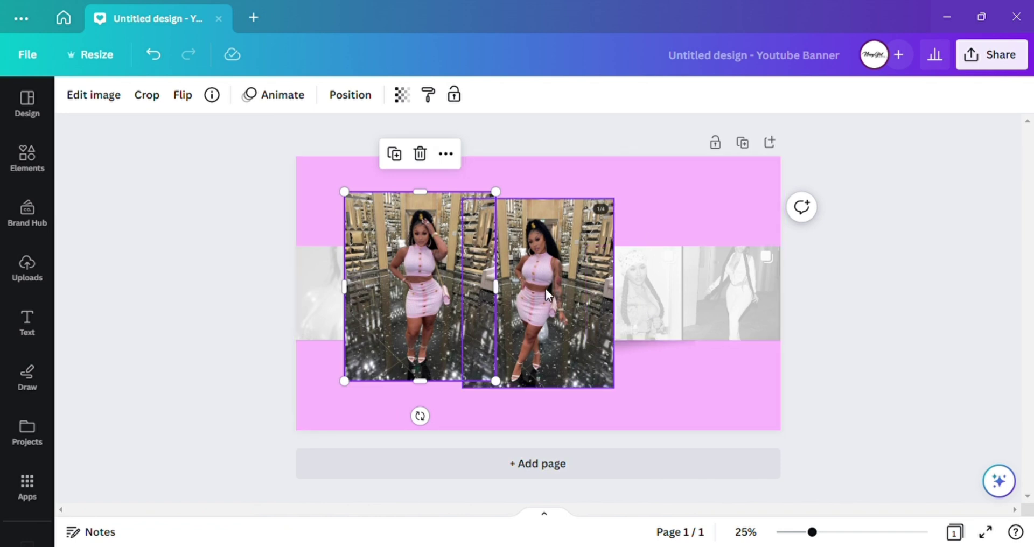
pyautogui.click(562, 299)
pyautogui.moveTo(562, 299); pyautogui.dragTo(693, 292)
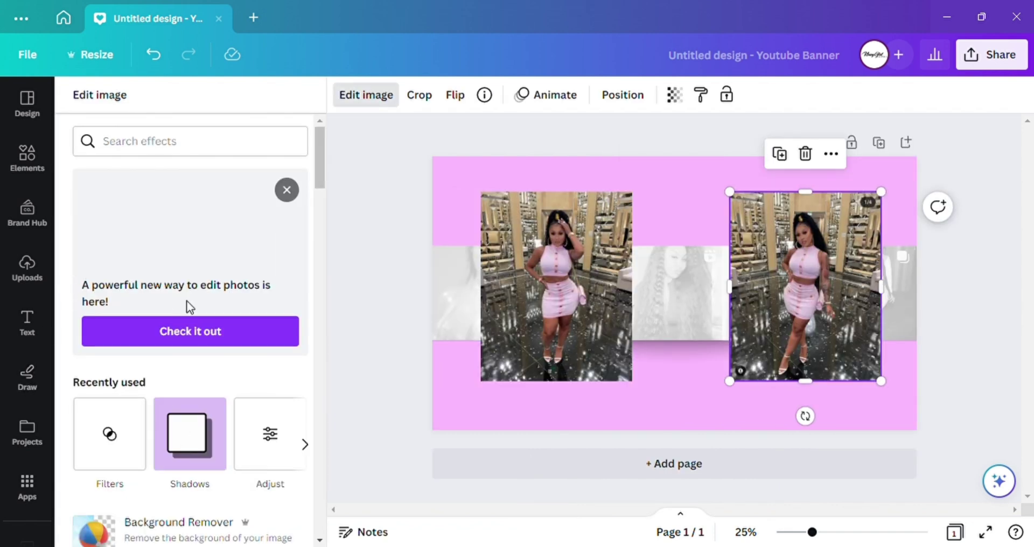
# Remove the right full-length photo's background, then shrink the cut-out to roughly the band's height and shift it slightly left.
pyautogui.scroll(-3, 188, 310)
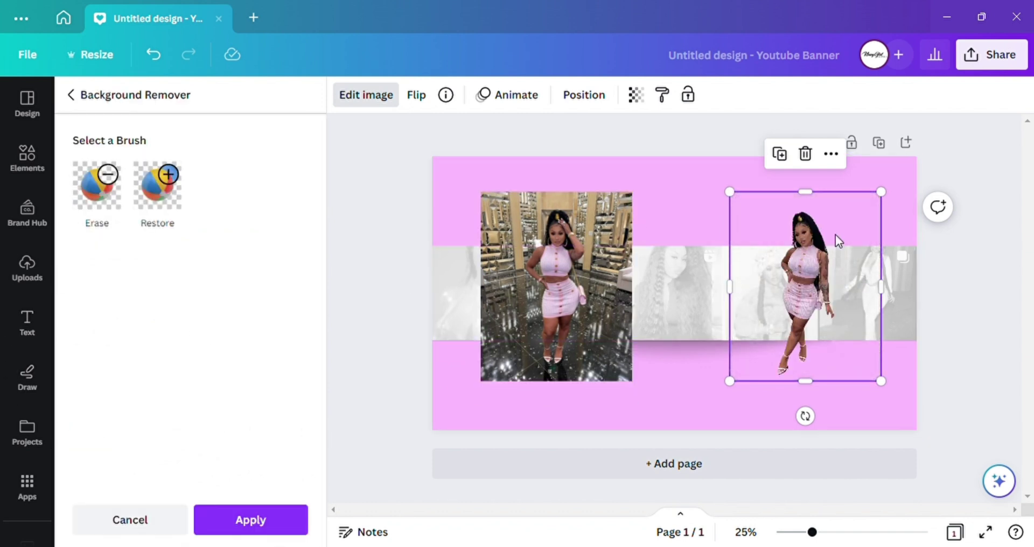
pyautogui.moveTo(887, 192); pyautogui.dragTo(874, 253)
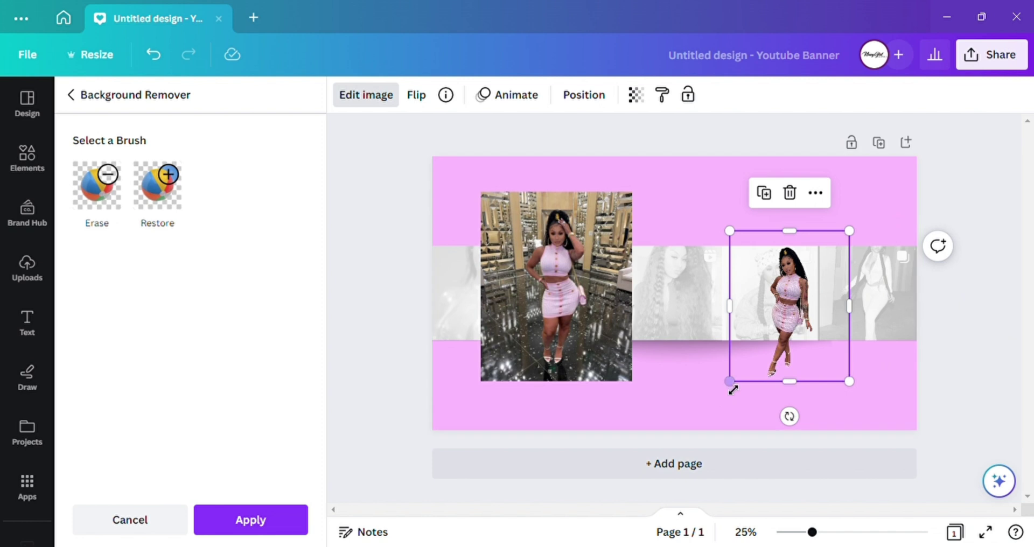
pyautogui.moveTo(740, 389); pyautogui.dragTo(758, 346)
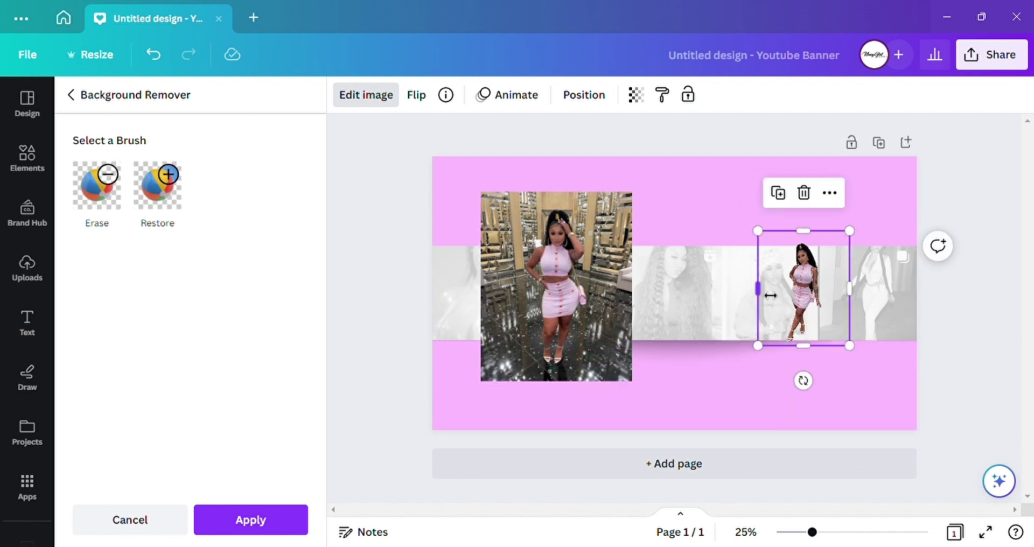
pyautogui.moveTo(829, 283); pyautogui.dragTo(812, 286)
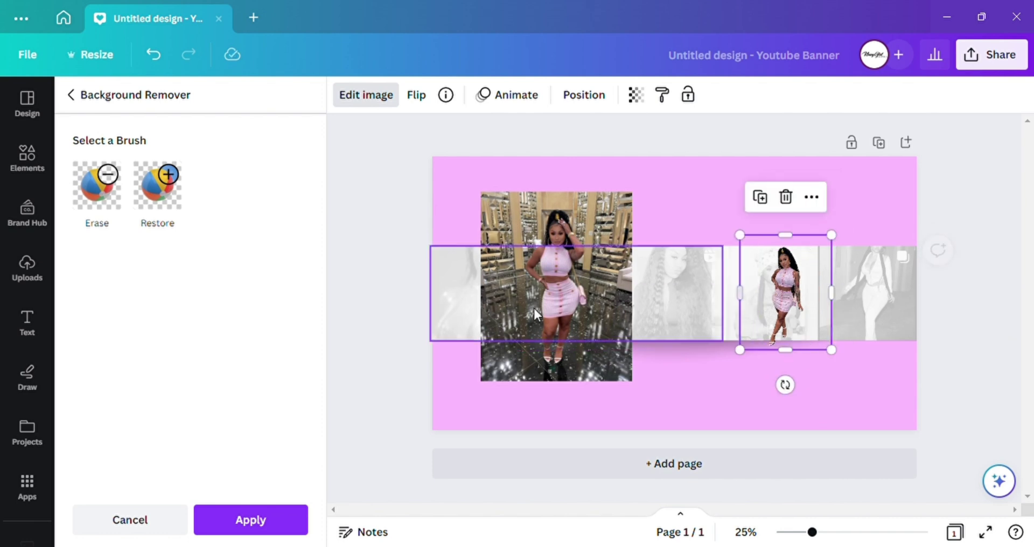
# Remove the background from the left full-length photo.
pyautogui.click(530, 260)
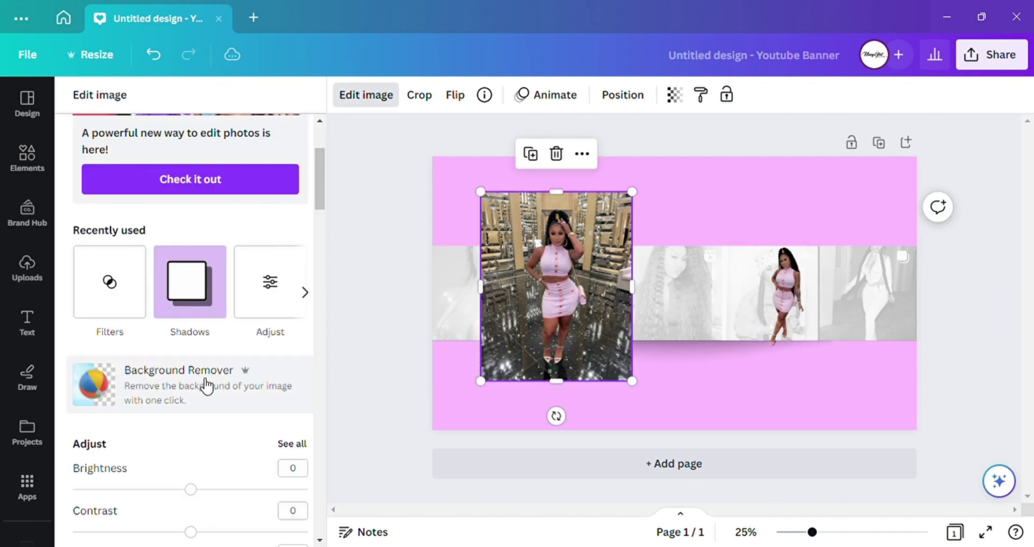
pyautogui.click(145, 382)
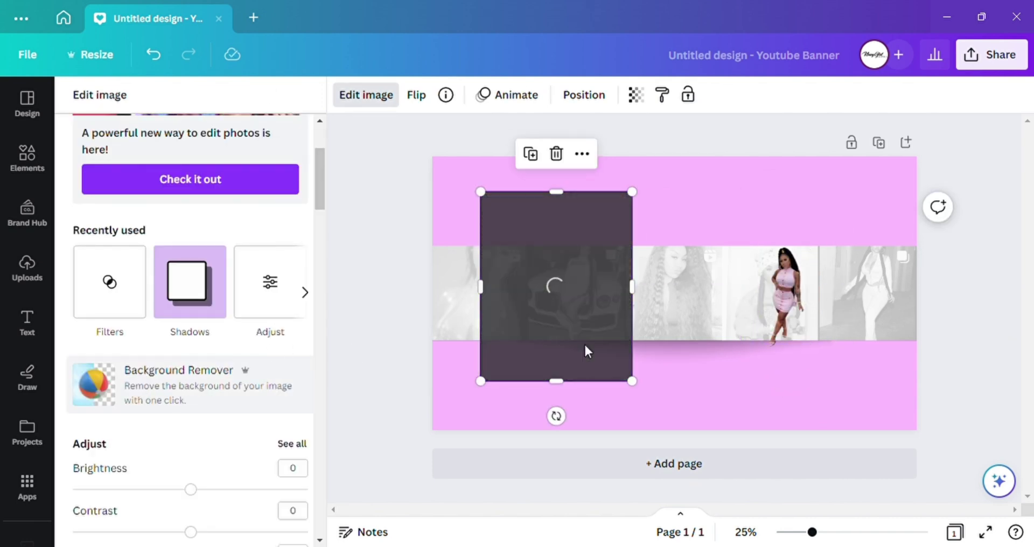
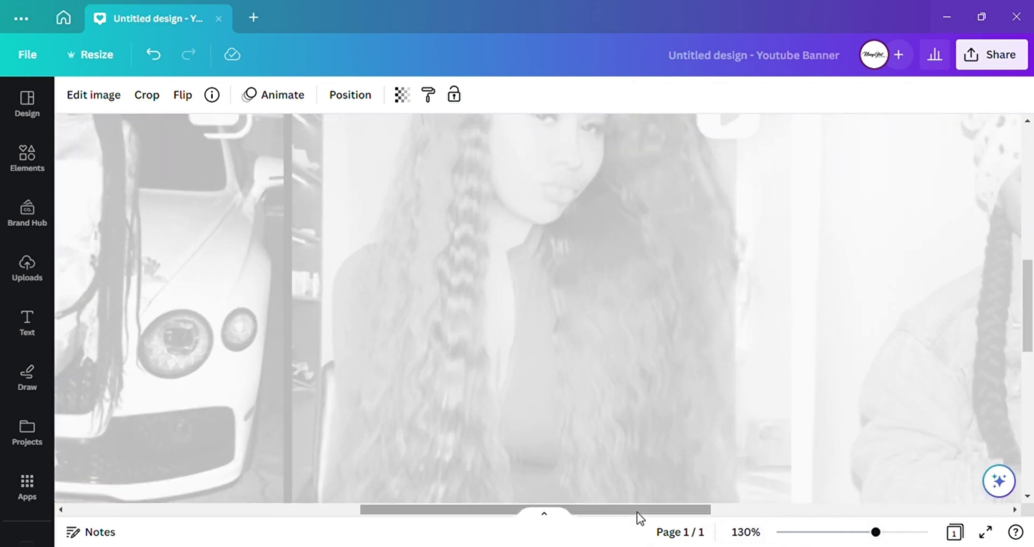
# Trim the bottom of the left full-length cut-out flush with the photo band's lower edge and nudge the cut-out slightly left.
pyautogui.hscroll(-10, 640, 517)
pyautogui.hscroll(2, 367, 527)
pyautogui.scroll(-5, 388, 517)
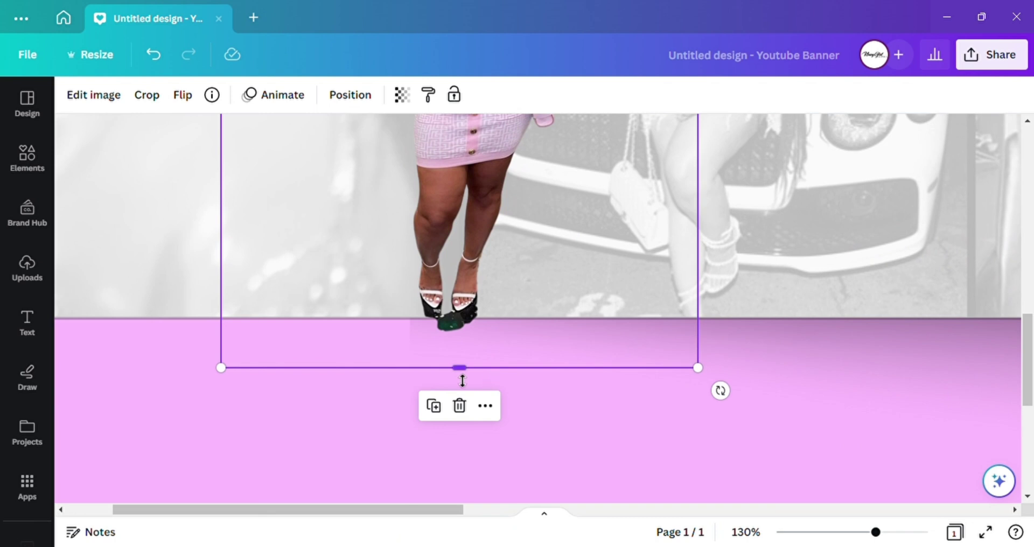
pyautogui.moveTo(462, 381); pyautogui.dragTo(475, 313)
pyautogui.moveTo(489, 261); pyautogui.dragTo(470, 264)
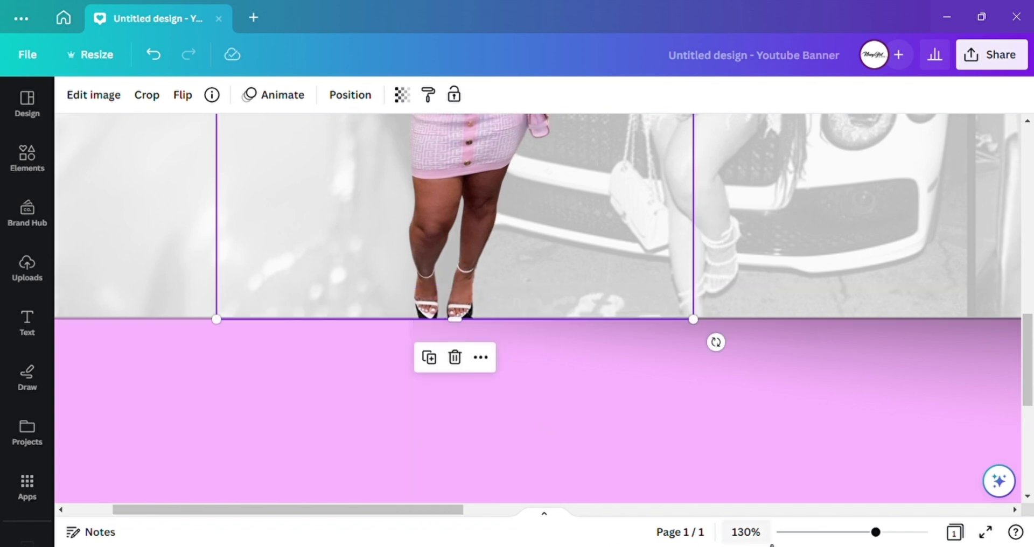
pyautogui.moveTo(885, 536); pyautogui.dragTo(812, 532)
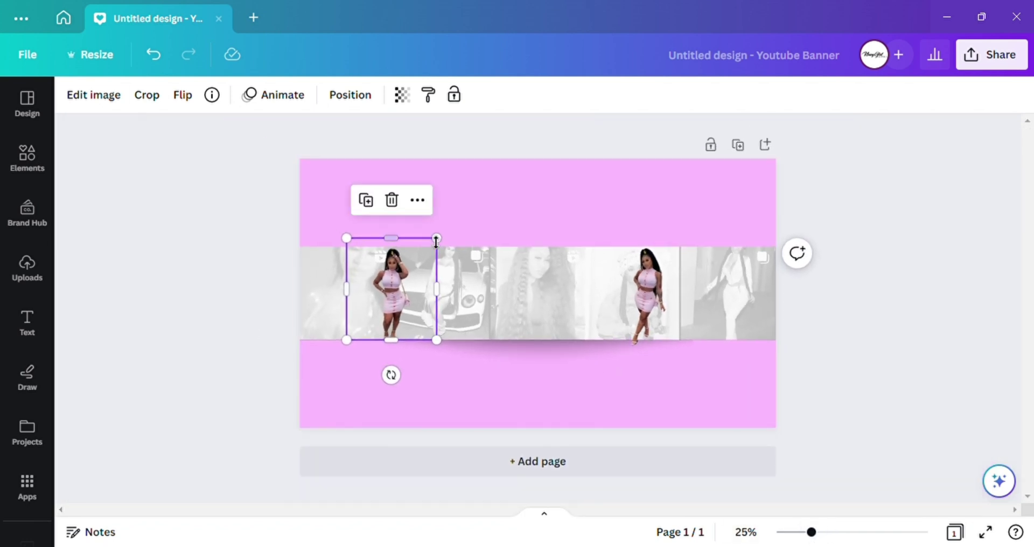
# Set the left cut-out's brightness to 16 and raise its contrast slightly.
pyautogui.click(115, 96)
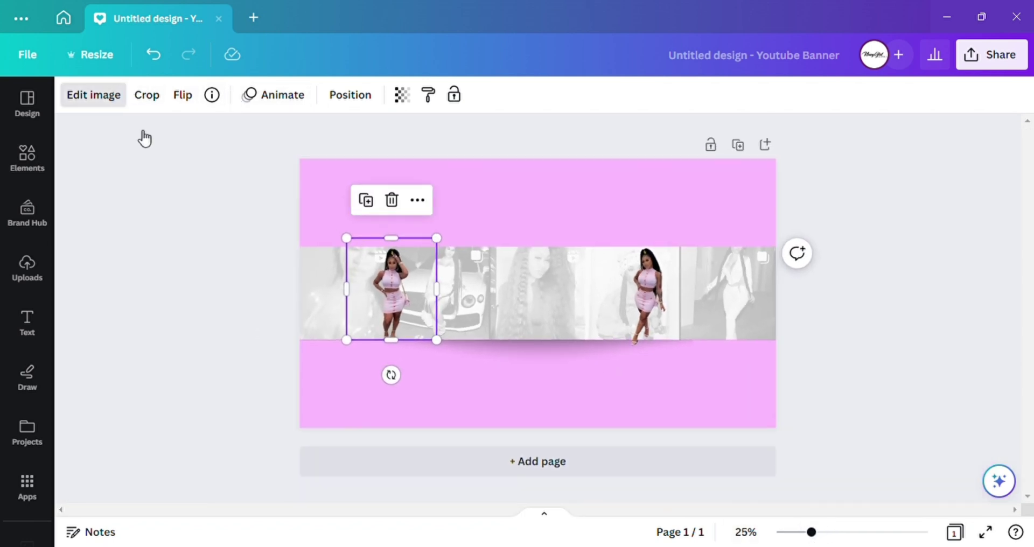
pyautogui.scroll(-7, 178, 379)
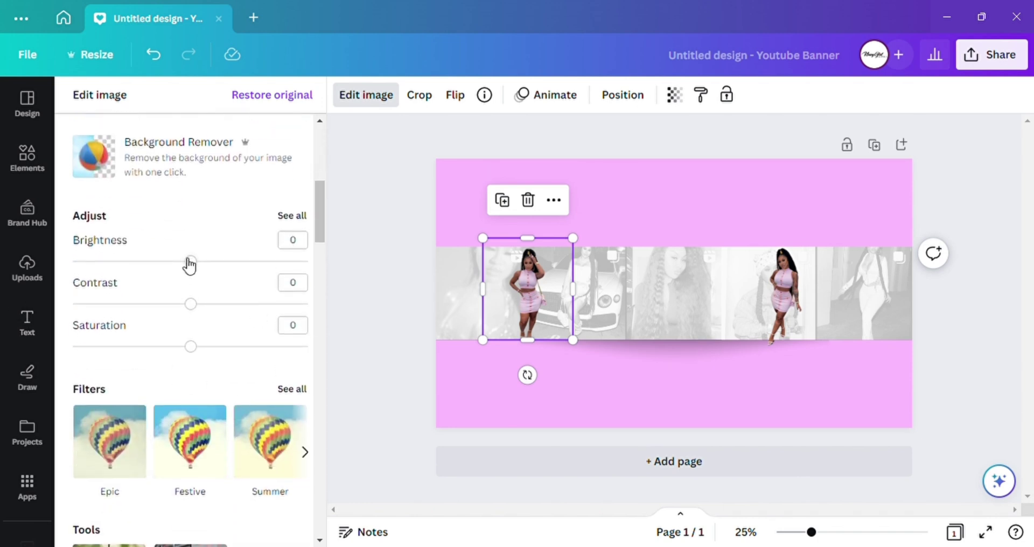
pyautogui.moveTo(193, 260); pyautogui.dragTo(210, 265)
pyautogui.moveTo(192, 311); pyautogui.dragTo(205, 306)
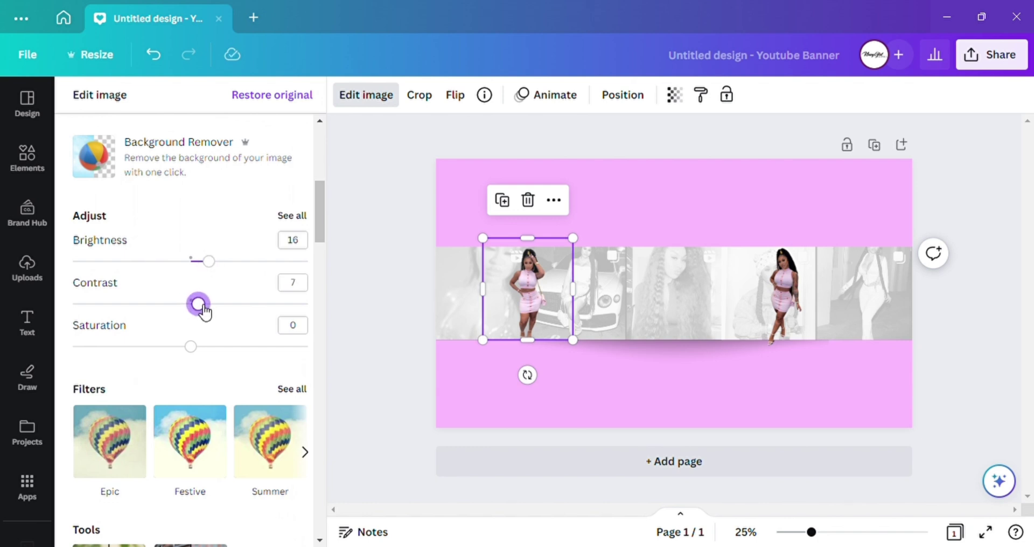
# Slightly raise the brightness and contrast of the right cut-out.
pyautogui.click(743, 291)
pyautogui.moveTo(195, 264); pyautogui.dragTo(204, 265)
pyautogui.moveTo(198, 311); pyautogui.dragTo(215, 313)
pyautogui.click(332, 296)
# Move the left cut-out right over the car photo, then shift the right cut-out left and shrink it to fit the band.
pyautogui.click(354, 300)
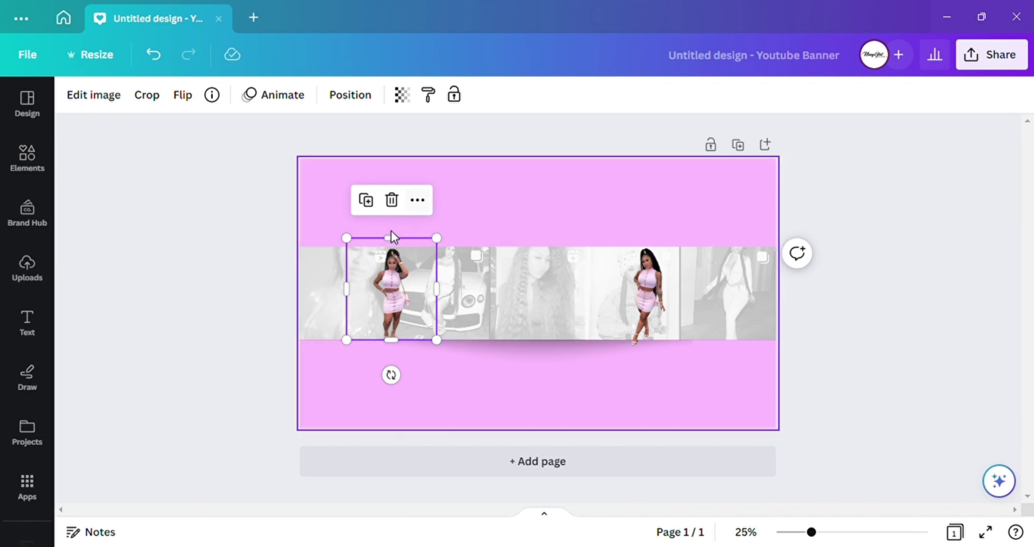
pyautogui.moveTo(413, 285); pyautogui.dragTo(444, 281)
pyautogui.click(652, 296)
pyautogui.moveTo(652, 296); pyautogui.dragTo(637, 289)
pyautogui.moveTo(681, 244); pyautogui.dragTo(676, 252)
pyautogui.moveTo(634, 317); pyautogui.dragTo(635, 316)
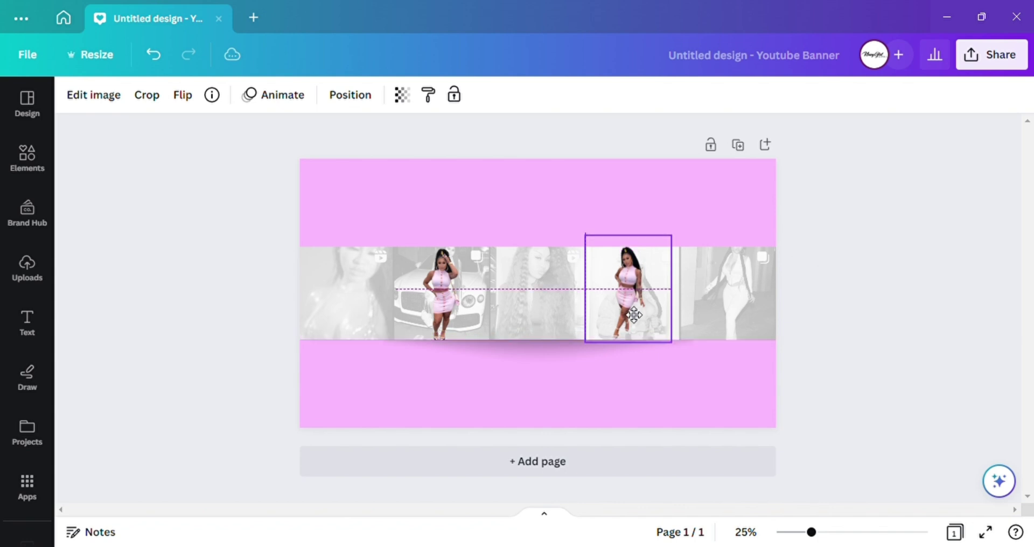
pyautogui.click(832, 243)
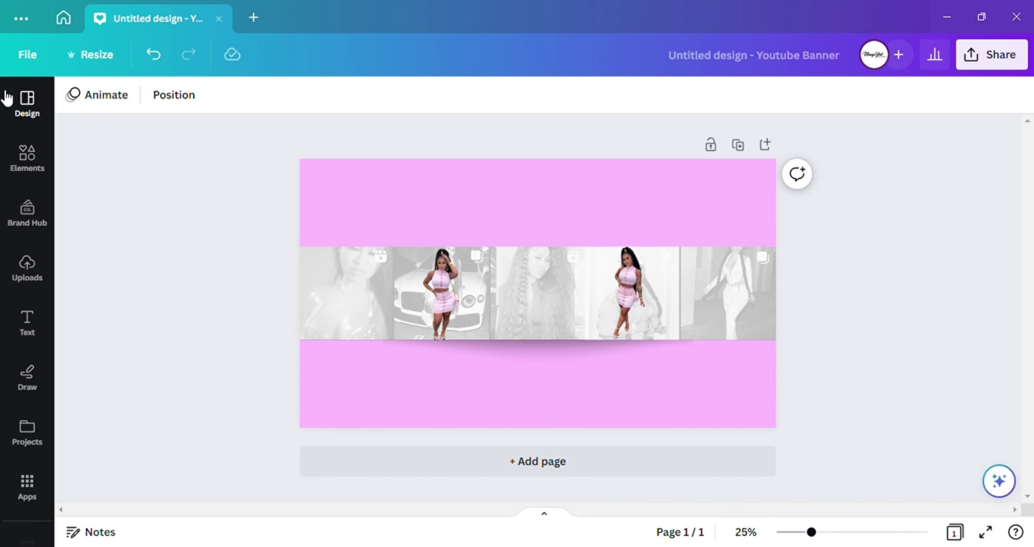
# Add a heading reading "TheRealKyleSister" and centre it between the two cut-outs, in the upper part of the band.
pyautogui.press('t')
pyautogui.moveTo(512, 285); pyautogui.dragTo(459, 271)
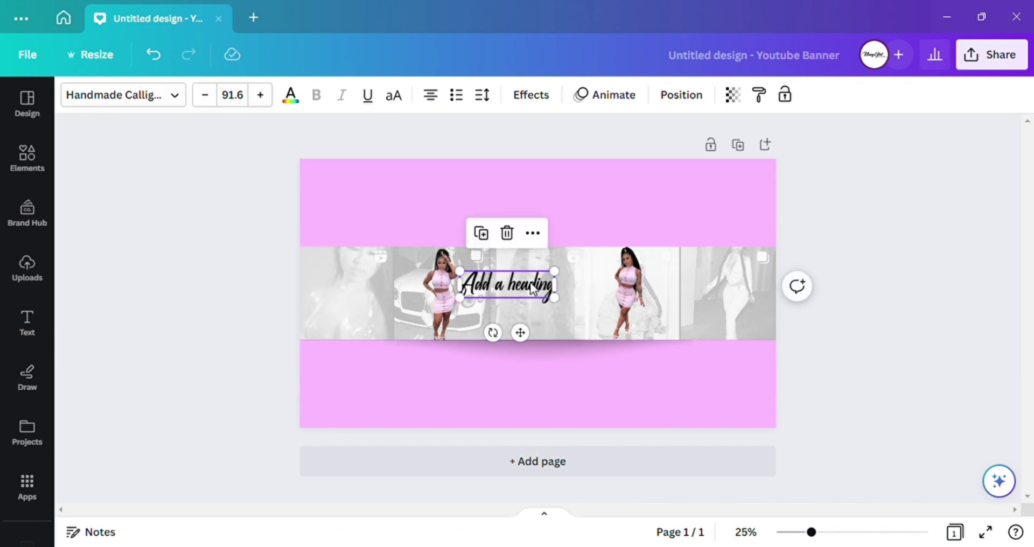
pyautogui.doubleClick(532, 290)
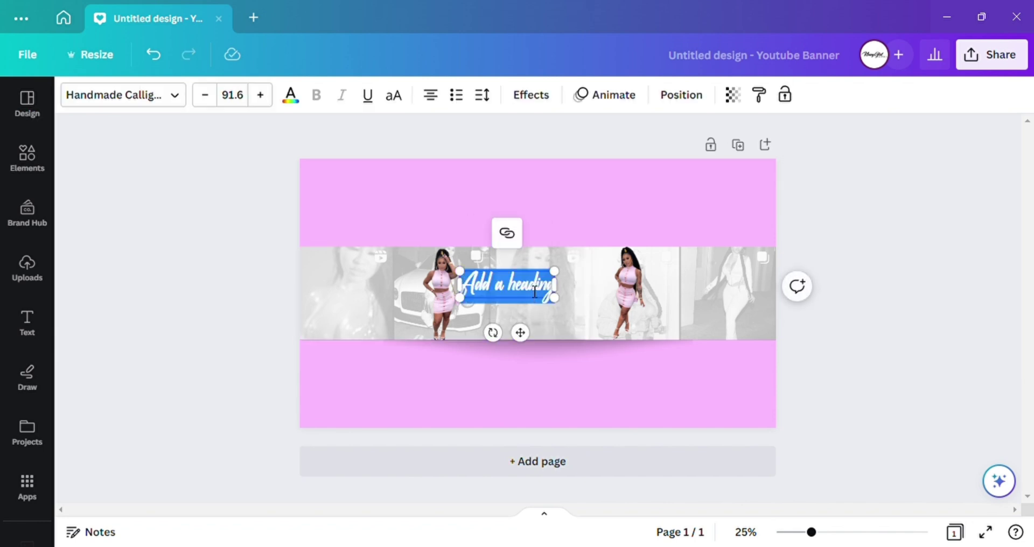
pyautogui.write('TheRi')
pyautogui.write('alK')
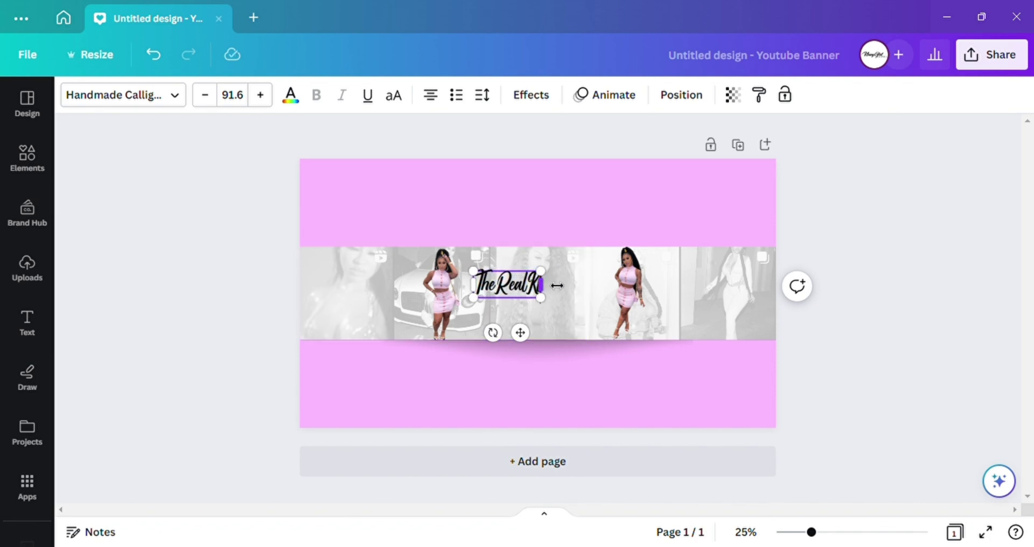
pyautogui.press('BackSpace')
pyautogui.write('Y')
pyautogui.write('yleSu')
pyautogui.write('ster')
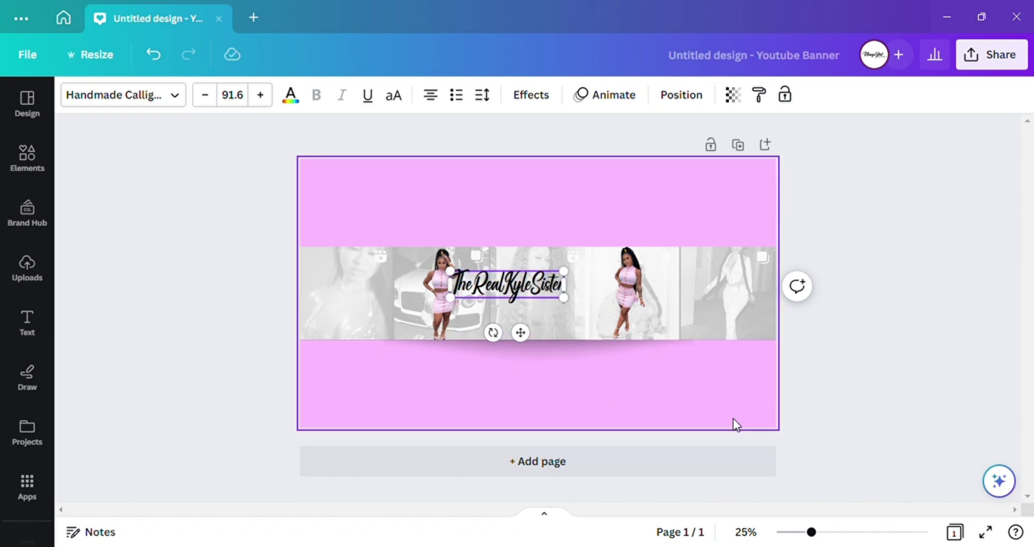
pyautogui.moveTo(531, 343); pyautogui.dragTo(561, 337)
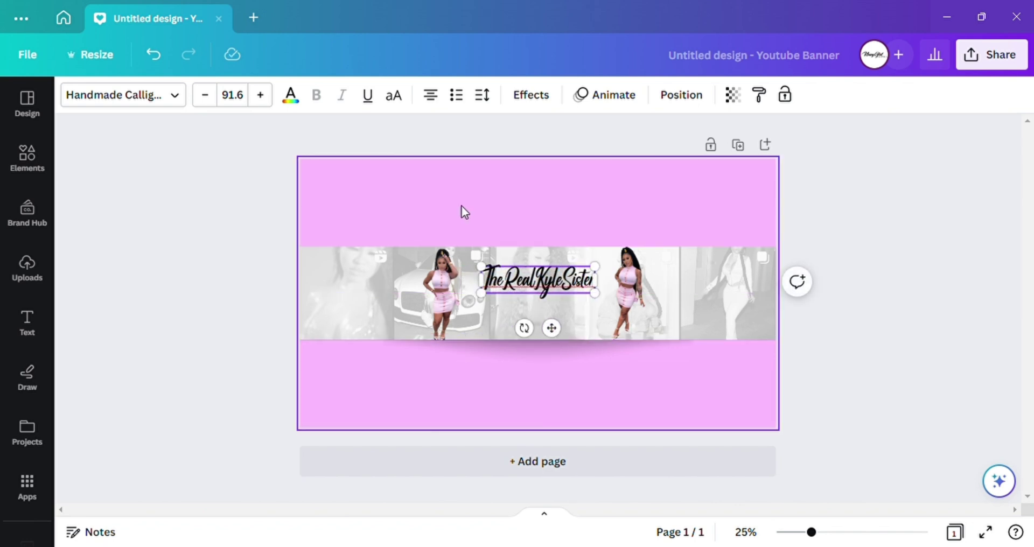
# Change the heading's text colour to the light pink used for the background.
pyautogui.click(291, 97)
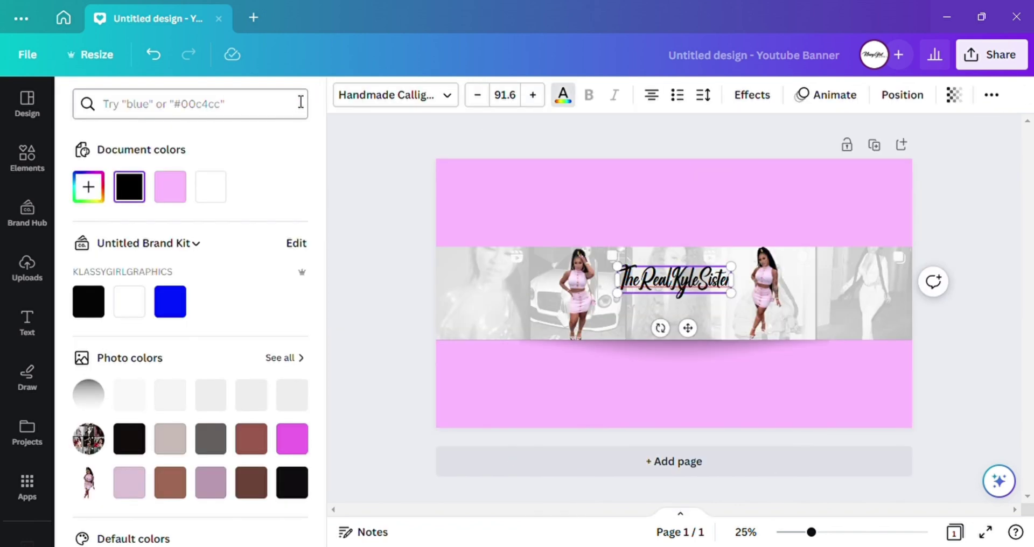
pyautogui.click(170, 187)
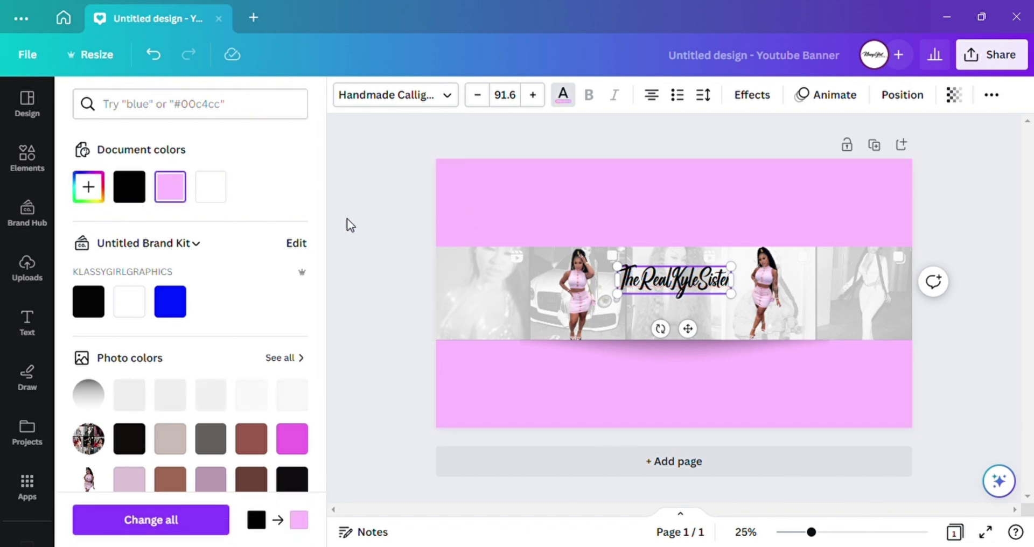
pyautogui.click(367, 210)
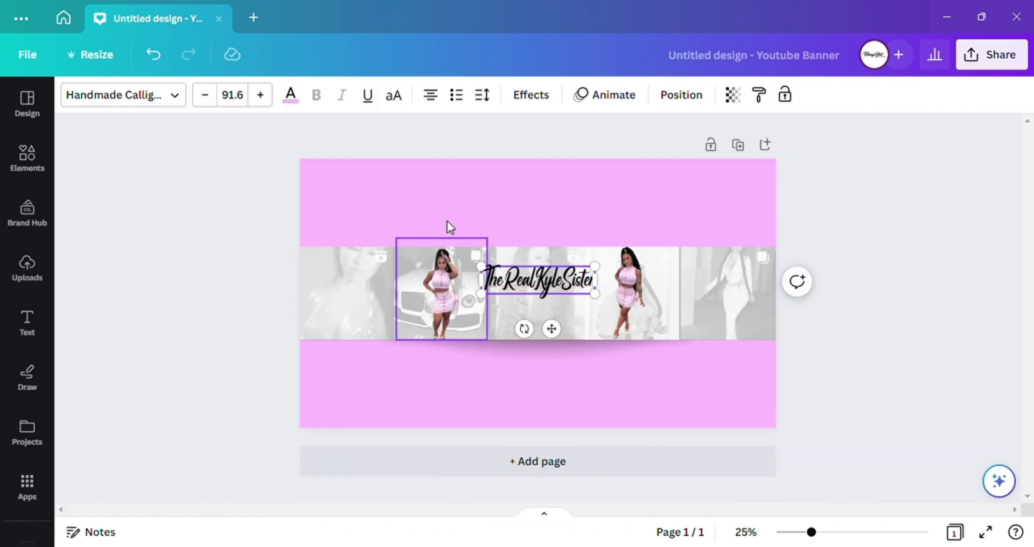
pyautogui.doubleClick(535, 287)
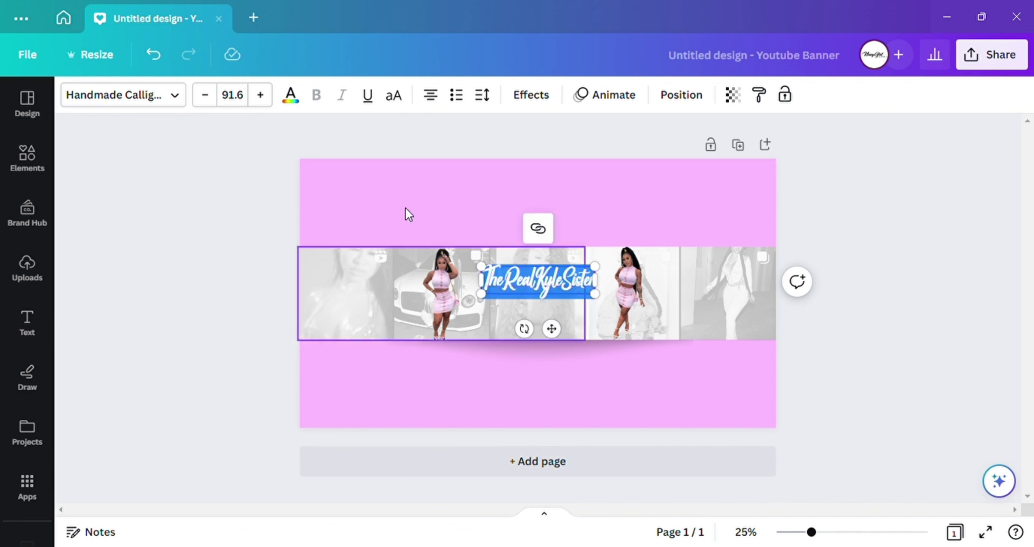
pyautogui.click(300, 101)
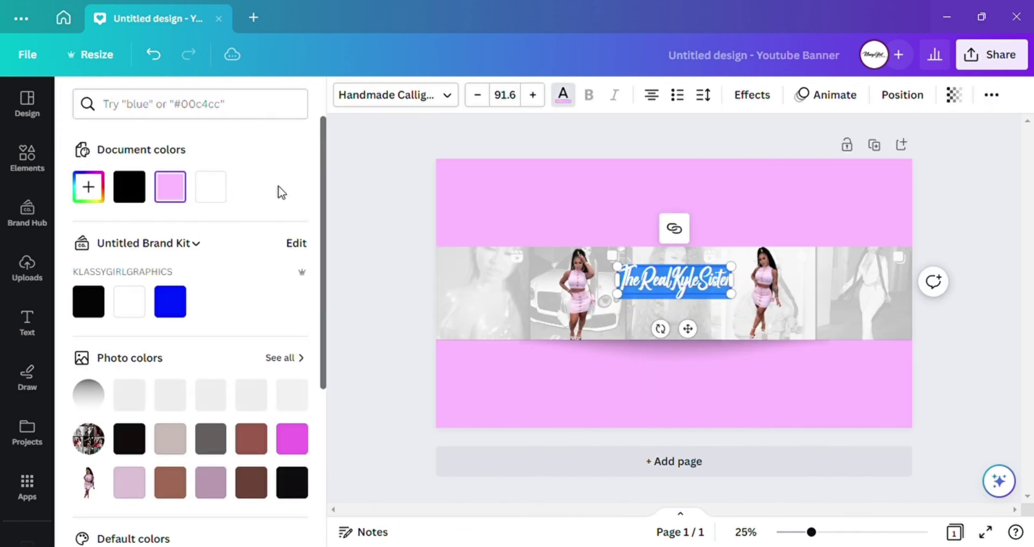
pyautogui.press('Escape')
pyautogui.press('Escape')
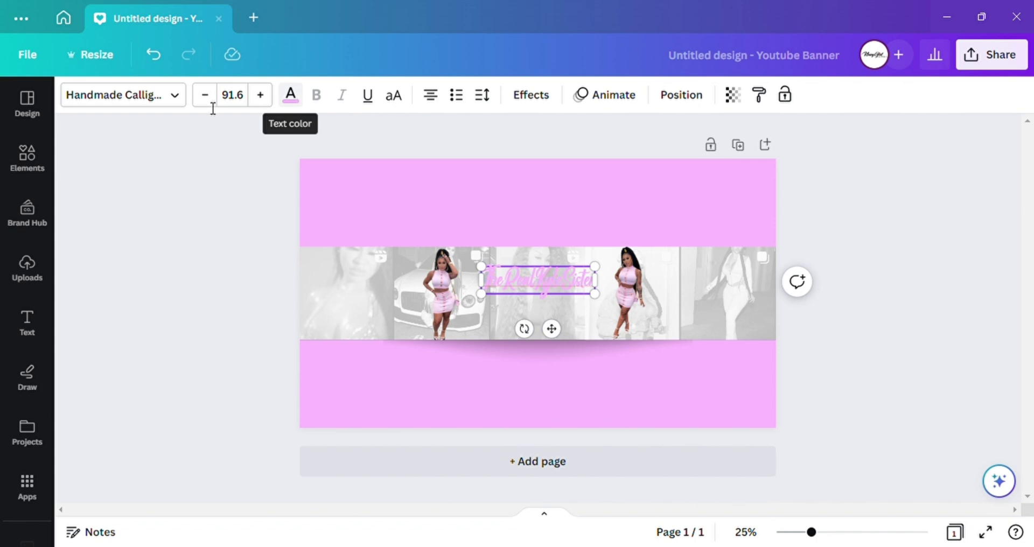
# Apply a black Shadow effect to the heading with transparency set to 100.
pyautogui.click(532, 98)
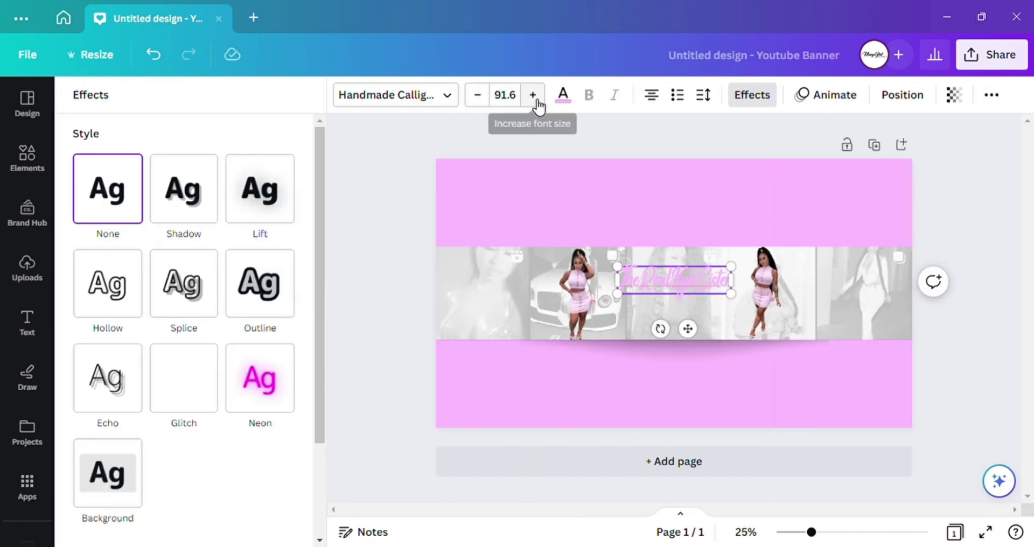
pyautogui.click(178, 195)
pyautogui.click(290, 433)
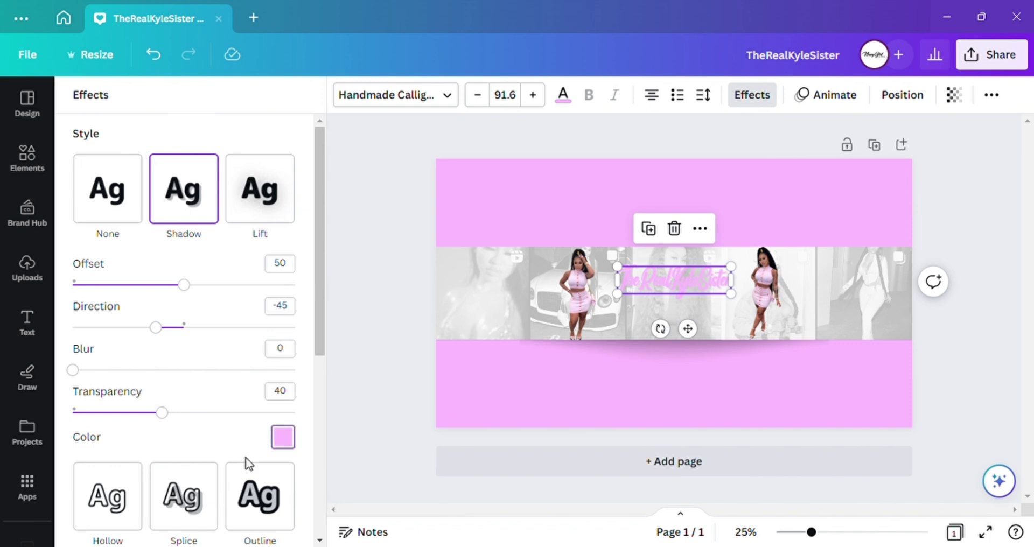
pyautogui.click(100, 365)
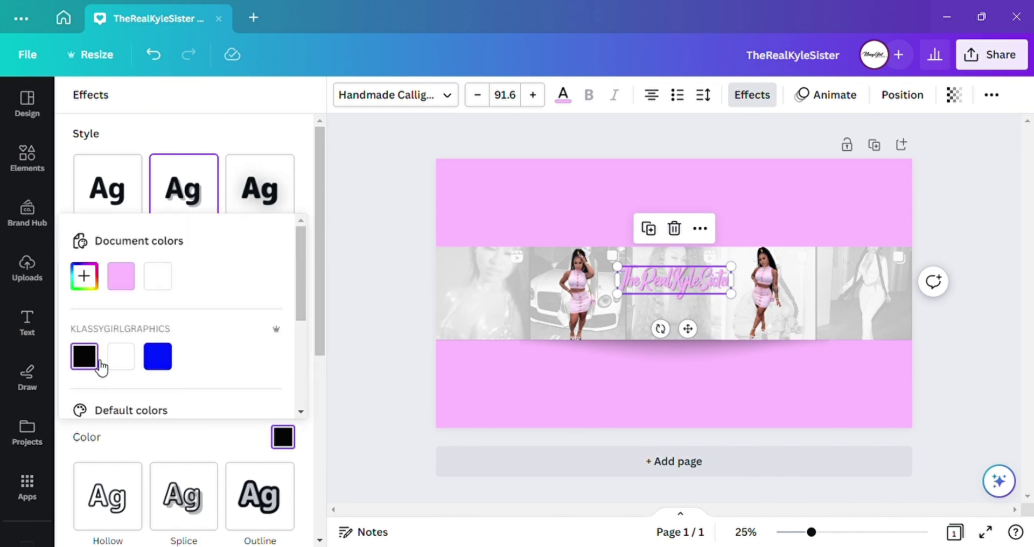
pyautogui.click(187, 350)
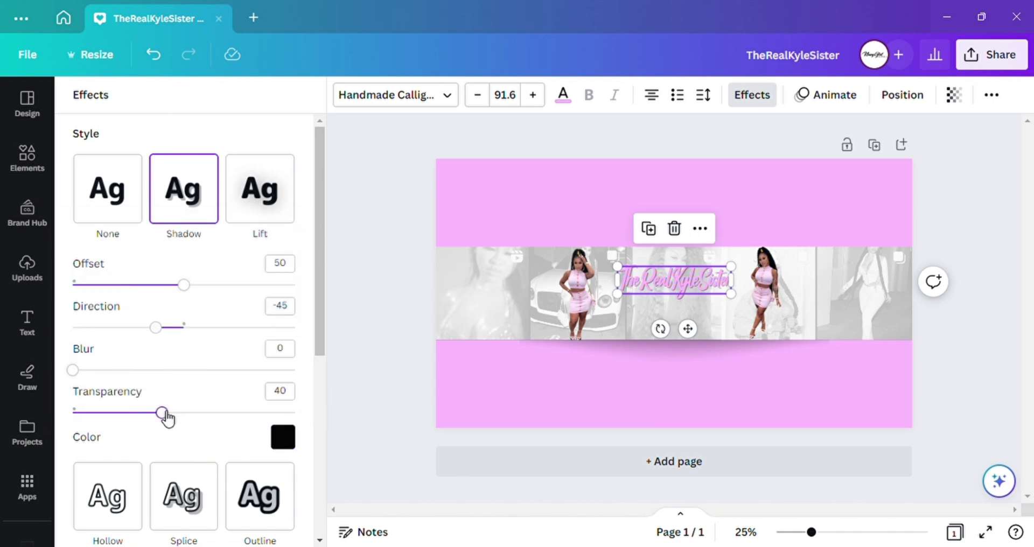
pyautogui.moveTo(165, 412); pyautogui.dragTo(379, 402)
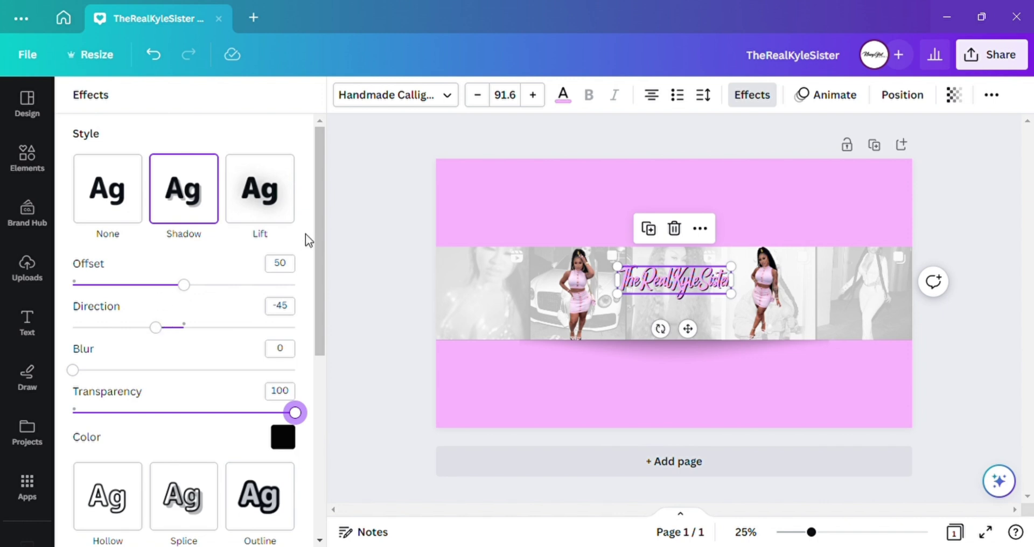
# Set the heading shadow's offset to 60 and direction to -53, and enlarge the heading to font size 101.
pyautogui.moveTo(187, 291)
pyautogui.mouseDown()
pyautogui.moveTo(212, 293)
pyautogui.moveTo(201, 295)
pyautogui.mouseUp()
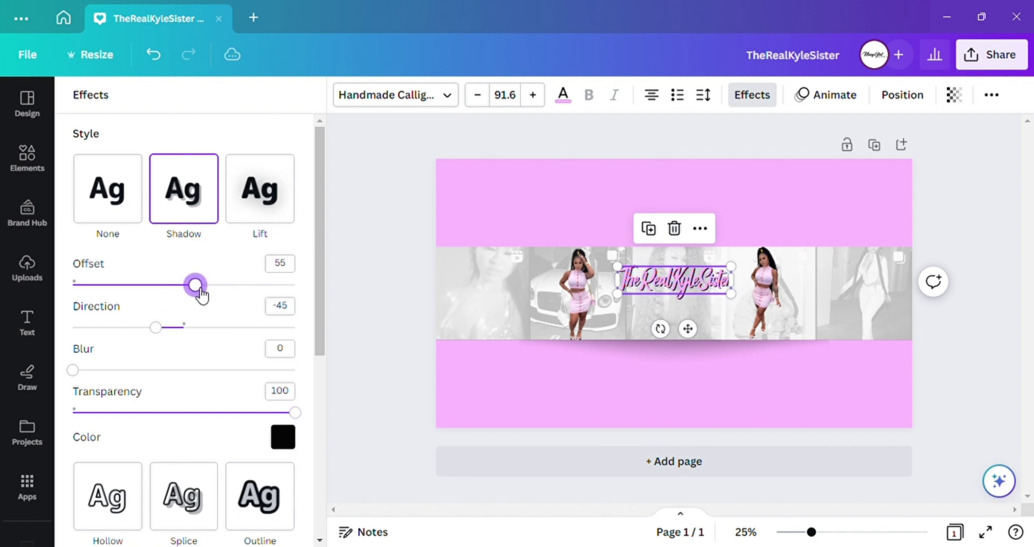
pyautogui.moveTo(189, 337); pyautogui.dragTo(152, 328)
pyautogui.moveTo(195, 285)
pyautogui.mouseDown()
pyautogui.moveTo(215, 289)
pyautogui.moveTo(206, 287)
pyautogui.mouseUp()
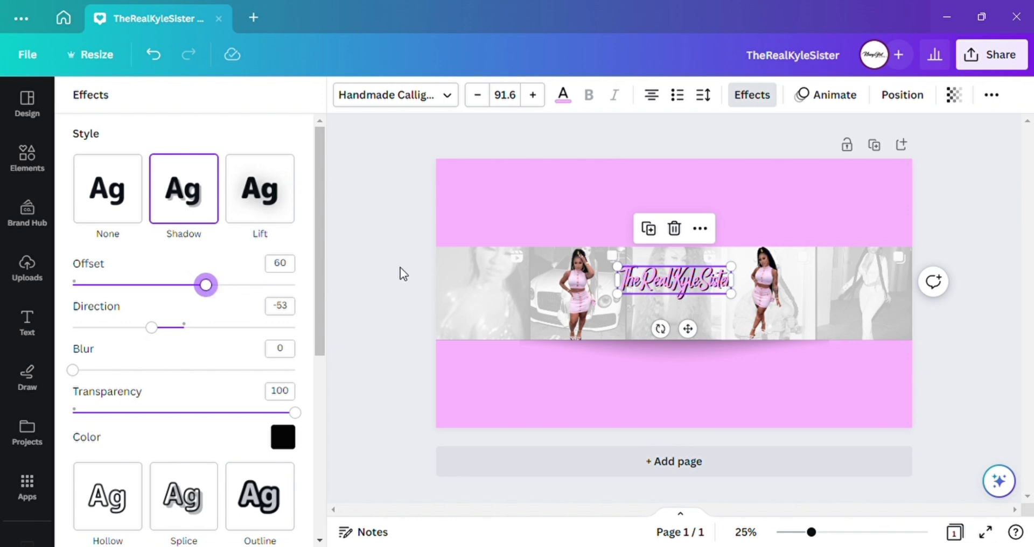
pyautogui.press('Escape')
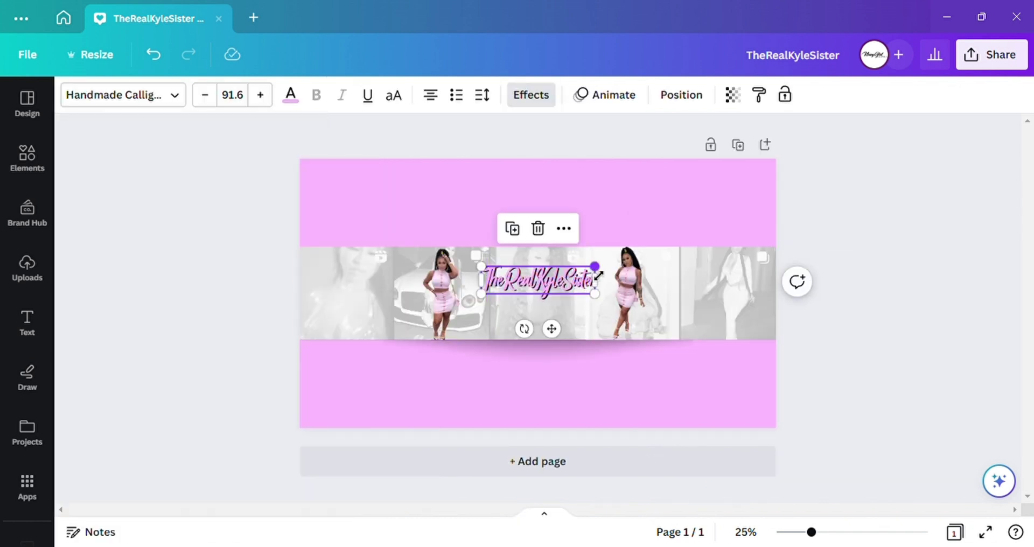
pyautogui.moveTo(598, 275)
pyautogui.mouseDown()
pyautogui.moveTo(623, 273)
pyautogui.moveTo(584, 280)
pyautogui.mouseUp()
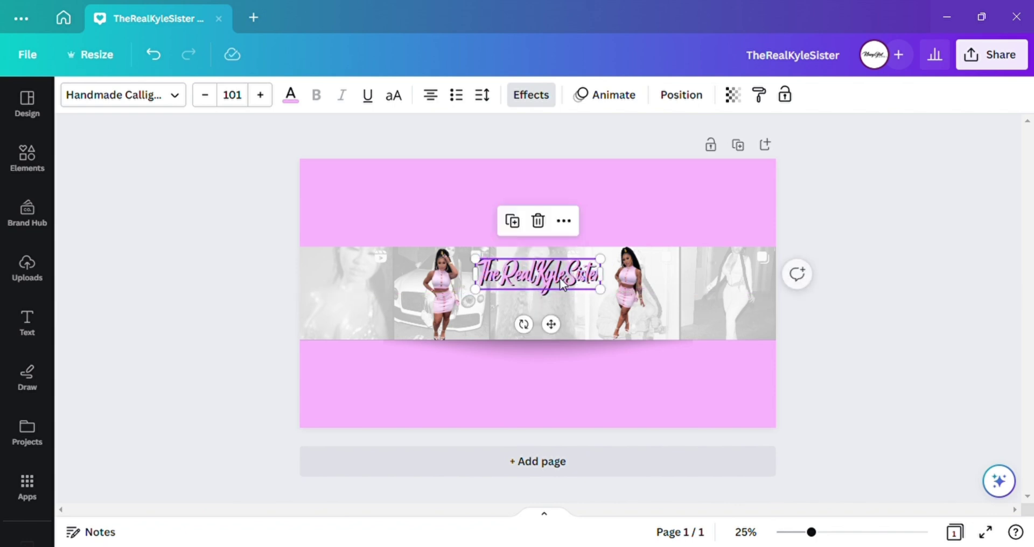
pyautogui.click(898, 247)
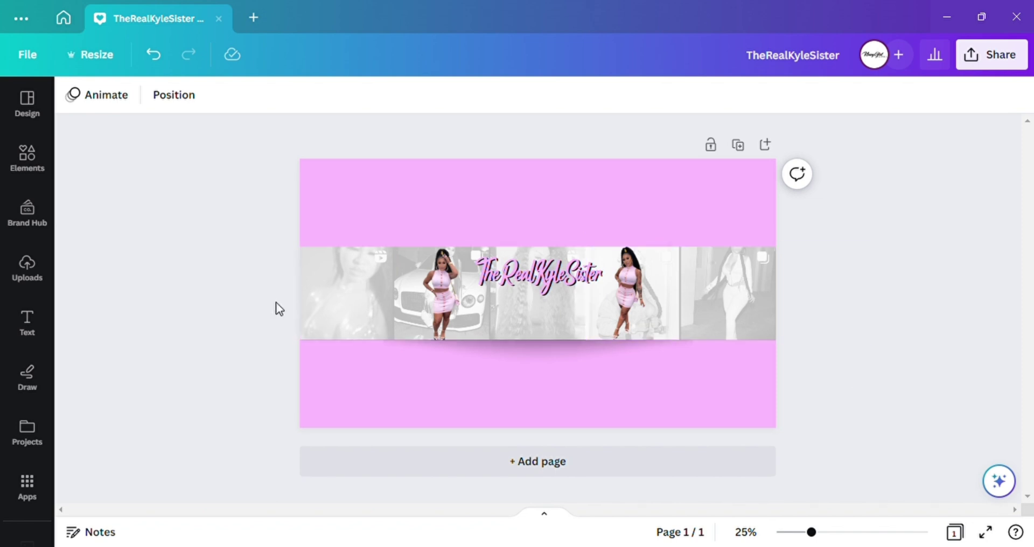
# Duplicate the heading, place the copy centred below the original and shrink it to font size 58.5.
pyautogui.click(508, 270)
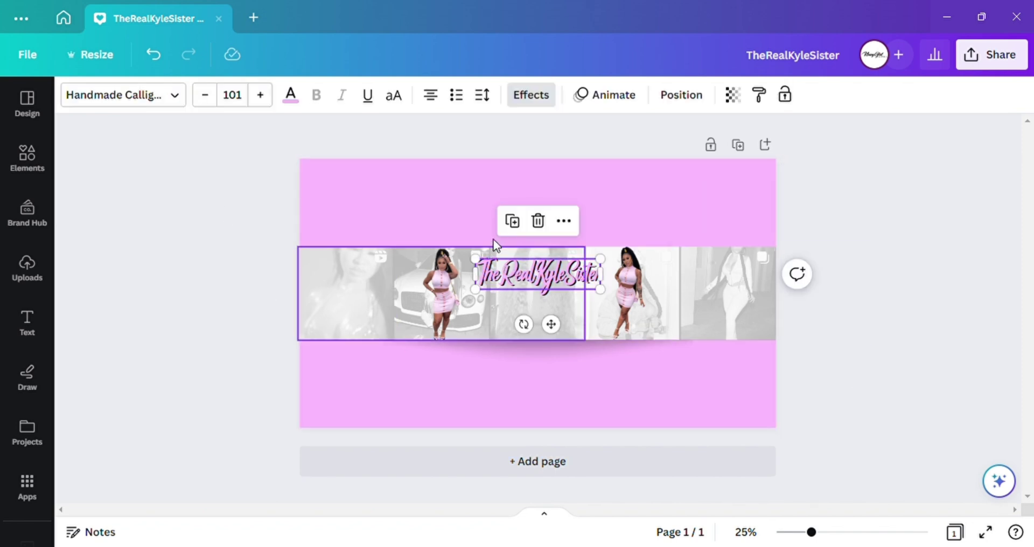
pyautogui.click(555, 290)
pyautogui.hotkey('ctrl', 'd')
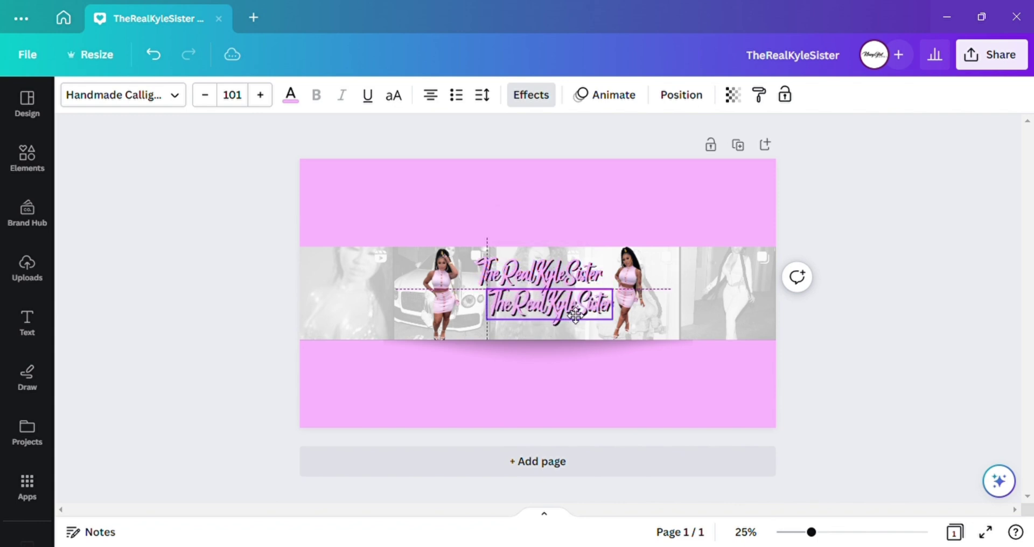
pyautogui.moveTo(624, 306); pyautogui.dragTo(559, 370)
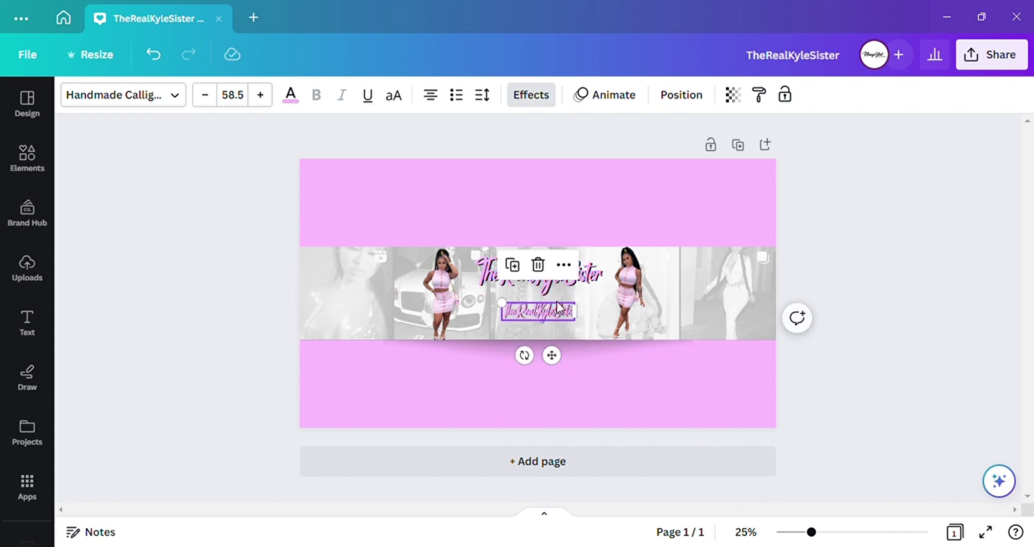
# Change the smaller text copy to "Cooking" in the Recoleta font and in uppercase.
pyautogui.doubleClick(558, 308)
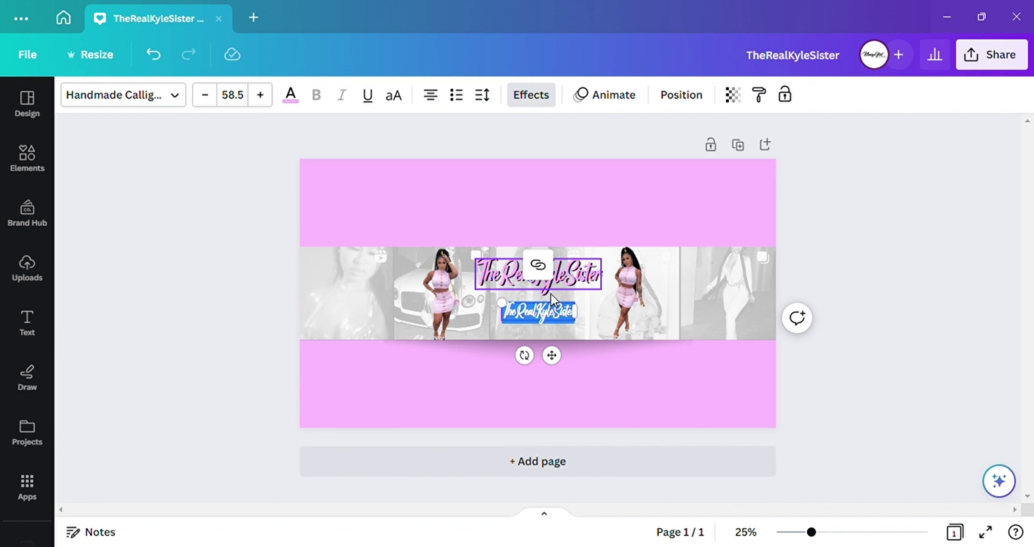
pyautogui.write('Cool')
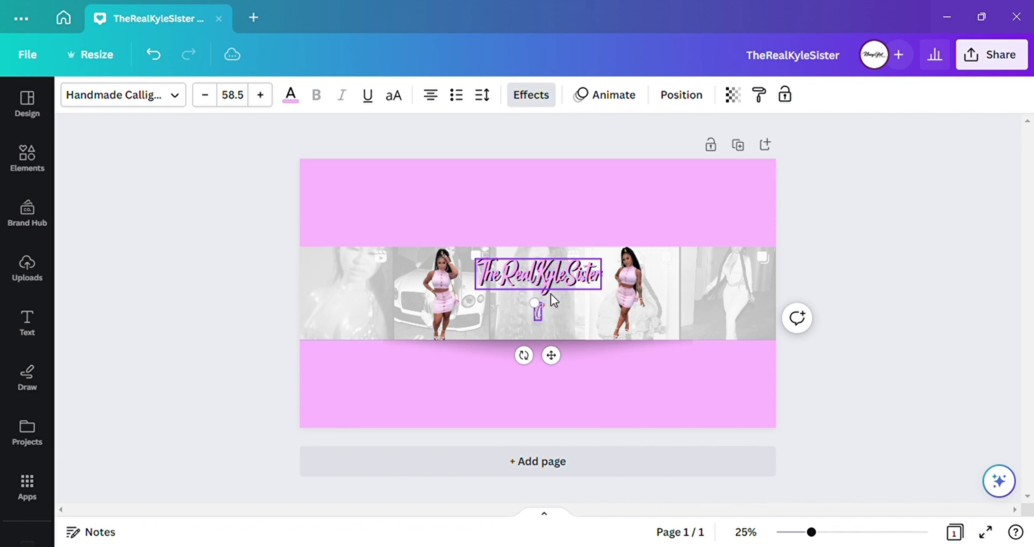
pyautogui.write('ing')
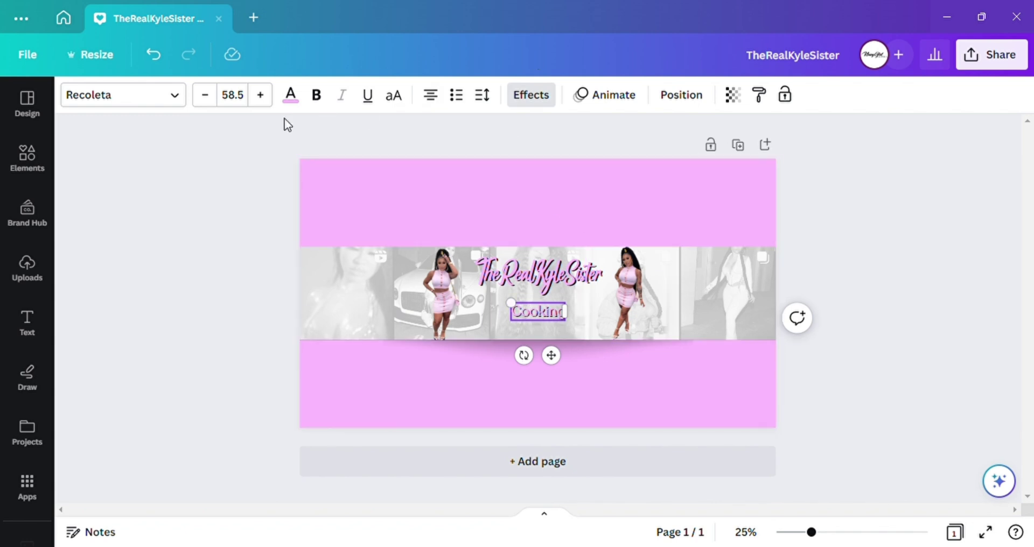
pyautogui.click(396, 97)
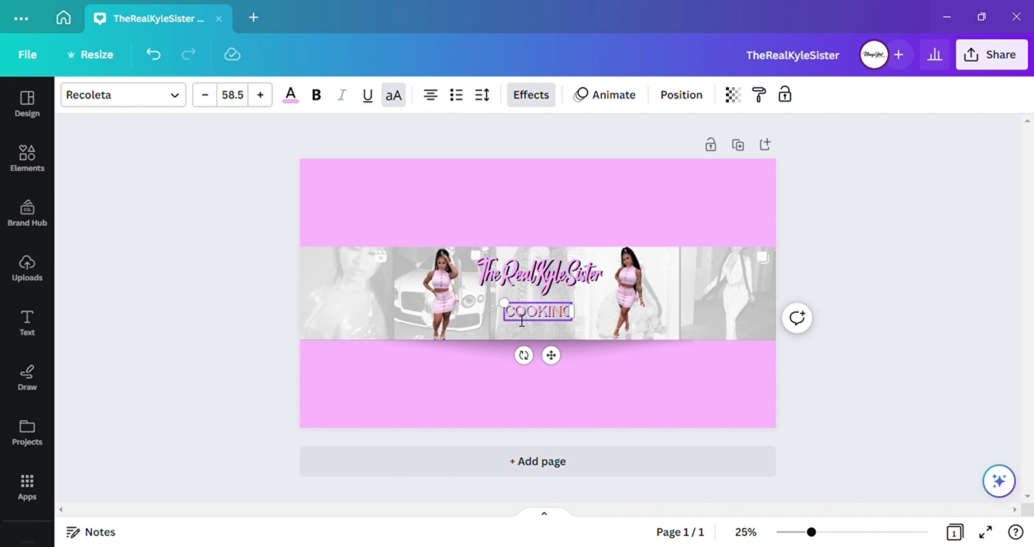
# Shrink the smaller text to font size 40.8, extend it to read "LIFESTYLE/COOKING" and move it just beneath the heading.
pyautogui.moveTo(512, 312); pyautogui.dragTo(532, 318)
pyautogui.moveTo(562, 355); pyautogui.dragTo(571, 358)
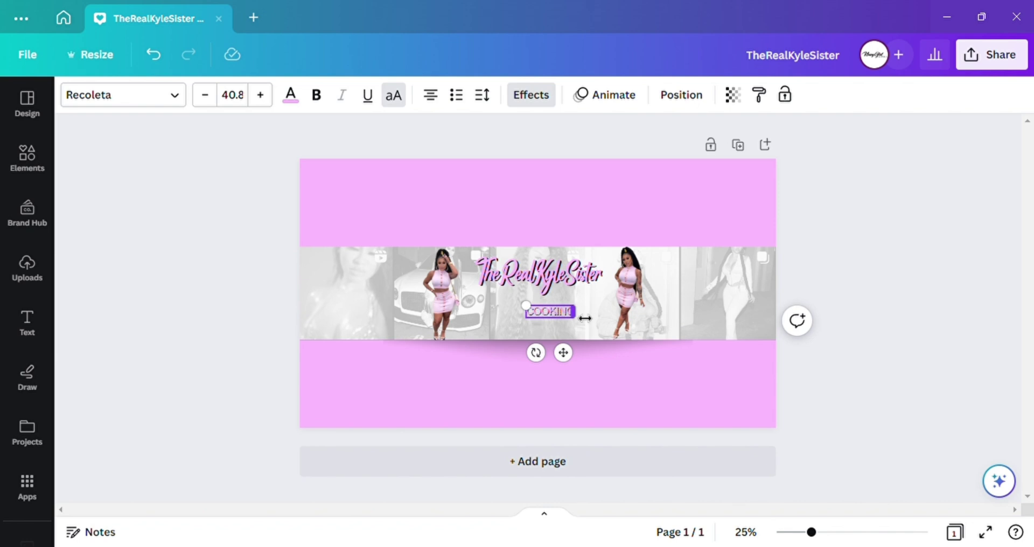
pyautogui.write('FESTY')
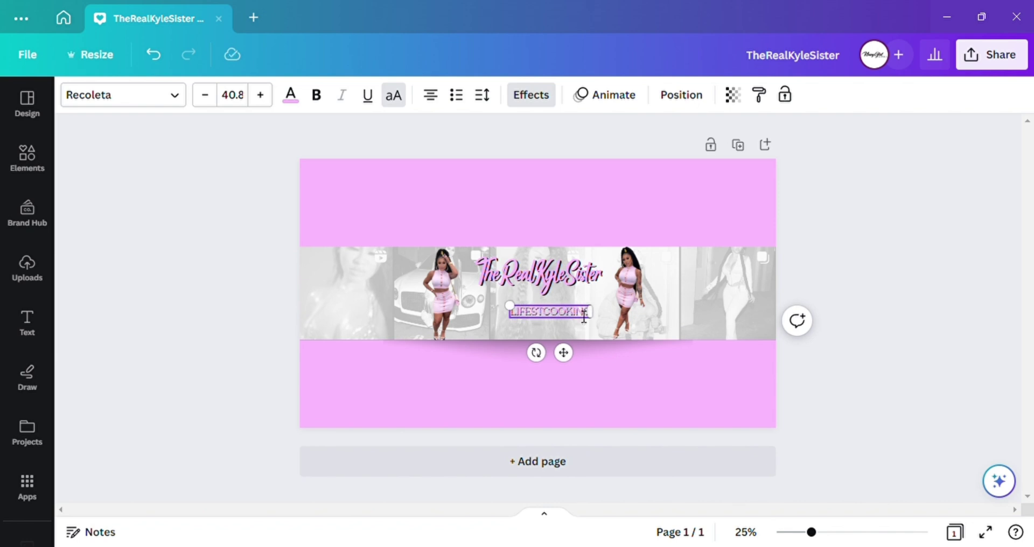
pyautogui.write('LE')
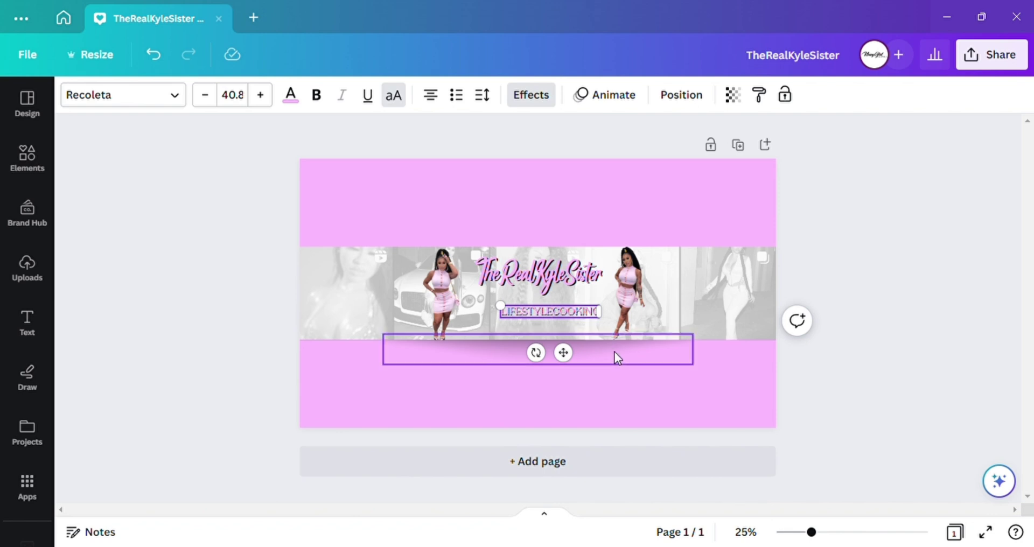
pyautogui.write('/')
pyautogui.click(868, 263)
pyautogui.click(573, 306)
pyautogui.moveTo(573, 306); pyautogui.dragTo(576, 309)
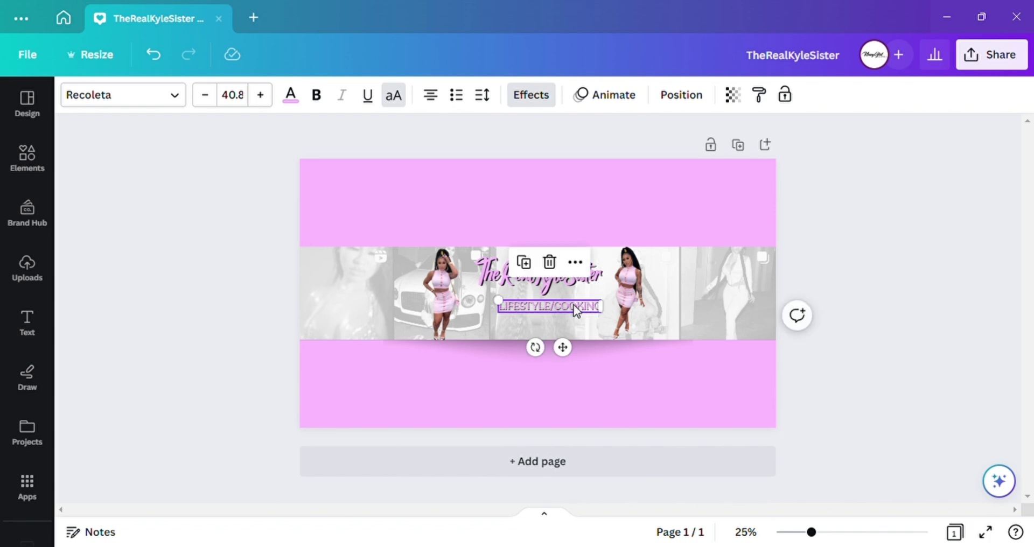
# Recolour the LIFESTYLE/COOKING text black and remove its Shadow effect.
pyautogui.click(291, 97)
pyautogui.click(92, 302)
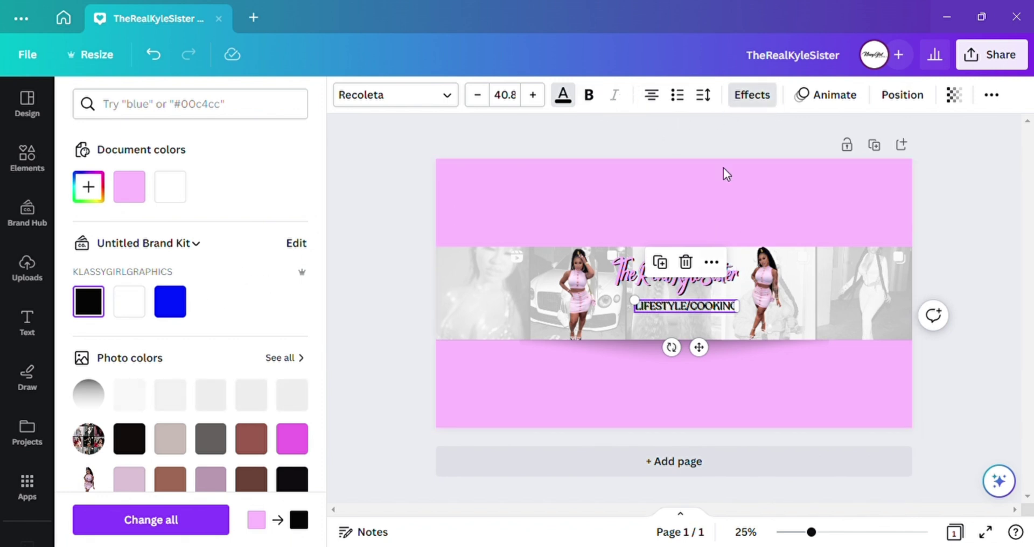
pyautogui.click(760, 97)
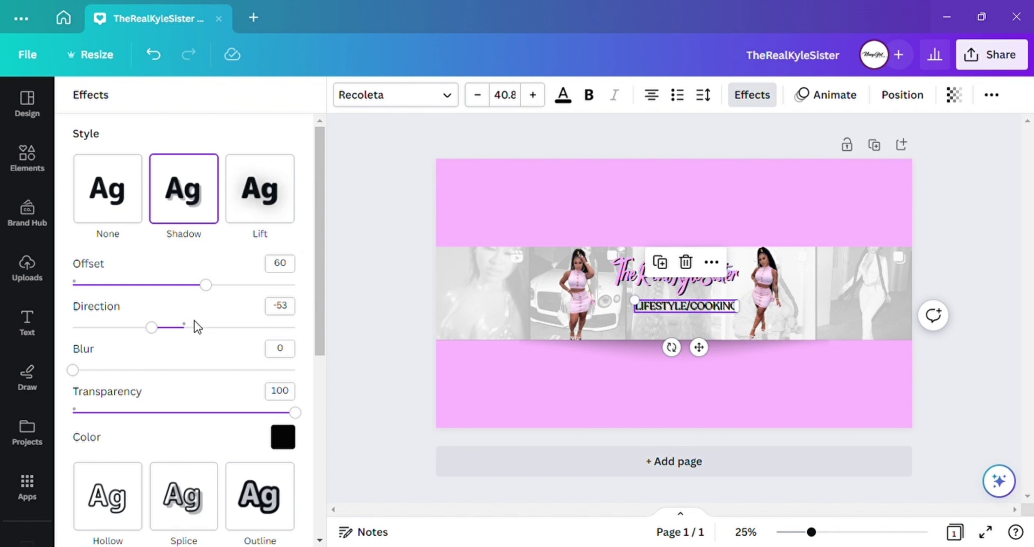
pyautogui.click(145, 196)
pyautogui.click(399, 244)
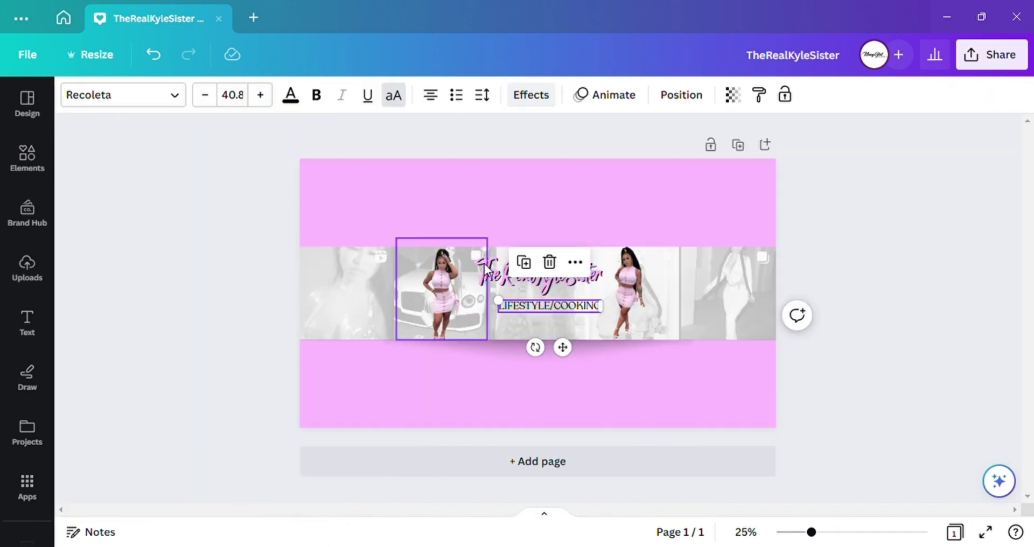
# Shrink the LIFESTYLE/COOKING text to font size 29.2 and centre it under the heading.
pyautogui.moveTo(509, 308); pyautogui.dragTo(537, 320)
pyautogui.moveTo(583, 357); pyautogui.dragTo(555, 345)
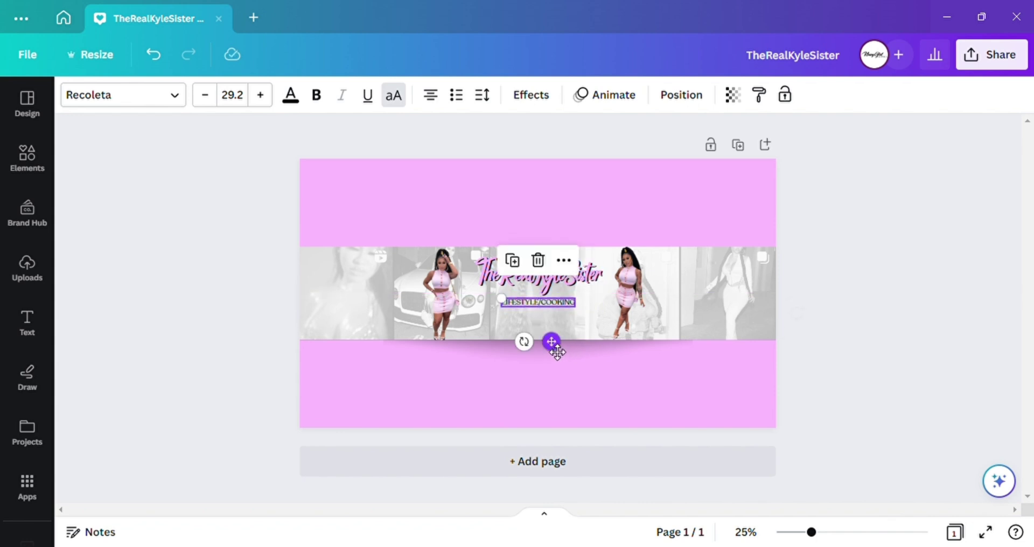
pyautogui.click(817, 205)
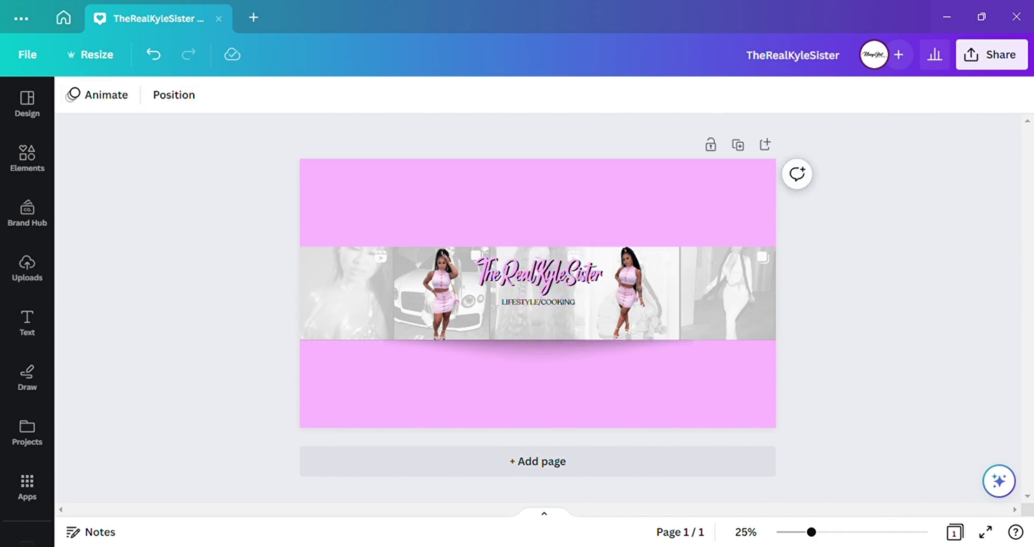
# Add the red Subscribe graphic with the bell from the recently used elements and place it below the photo band.
pyautogui.click(27, 154)
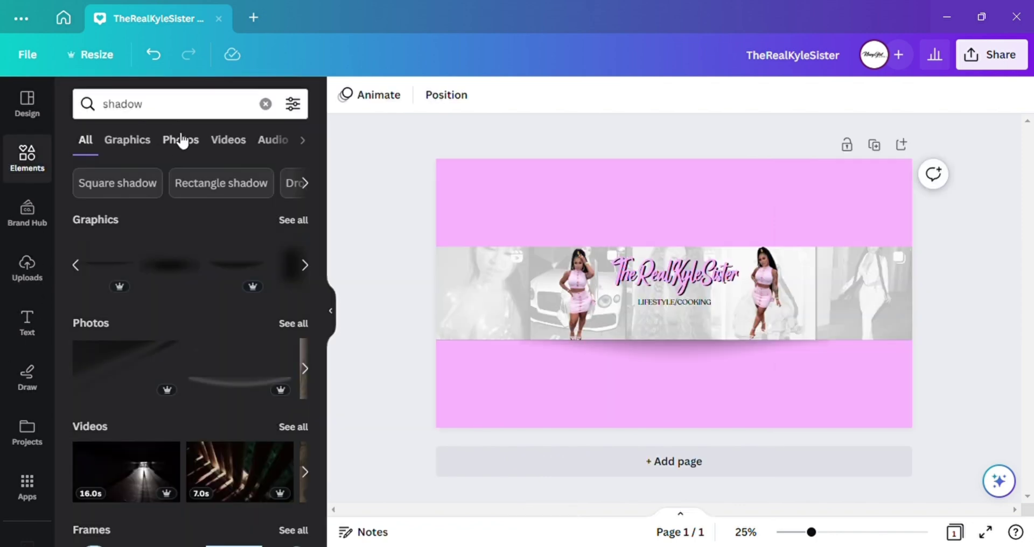
pyautogui.click(266, 105)
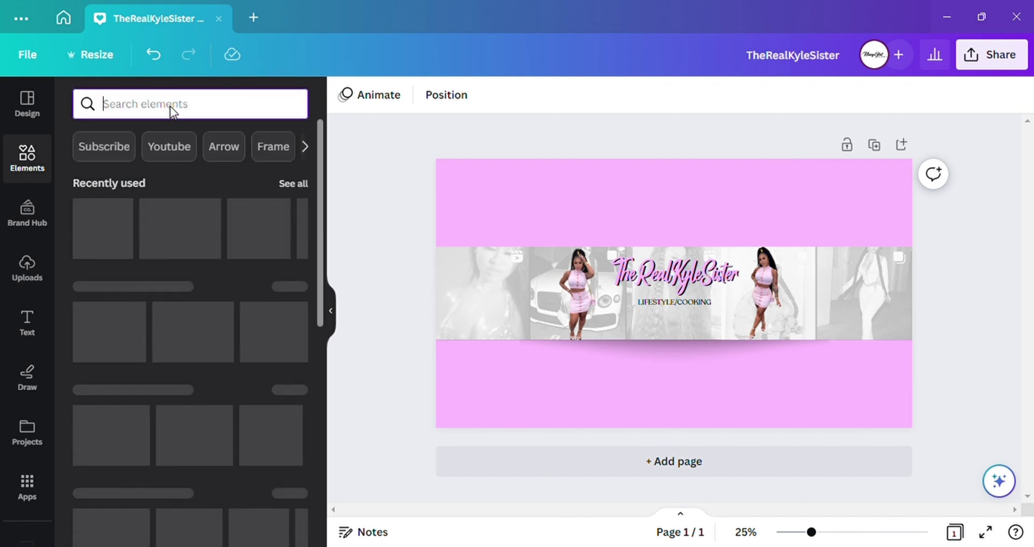
pyautogui.click(292, 183)
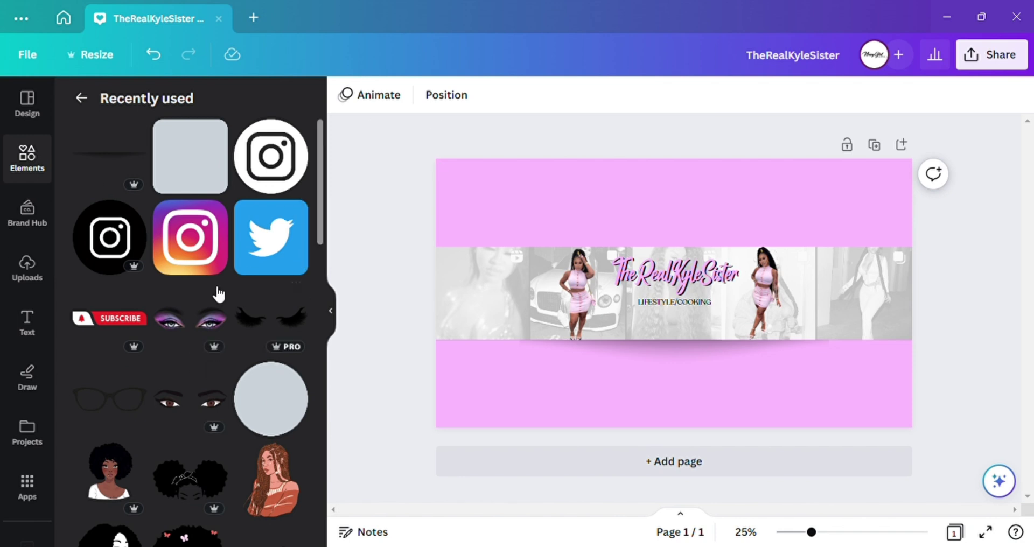
pyautogui.click(113, 318)
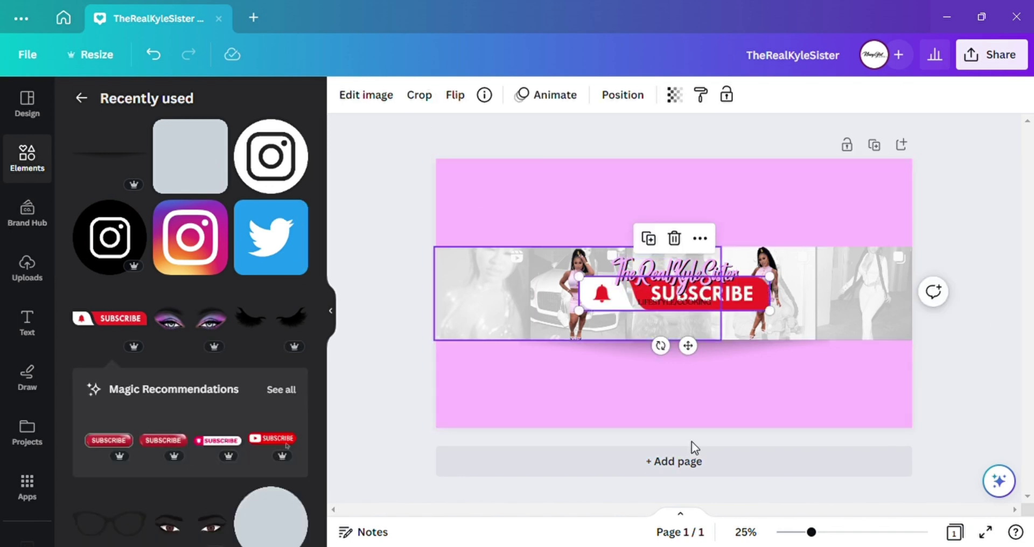
pyautogui.moveTo(688, 345); pyautogui.dragTo(700, 434)
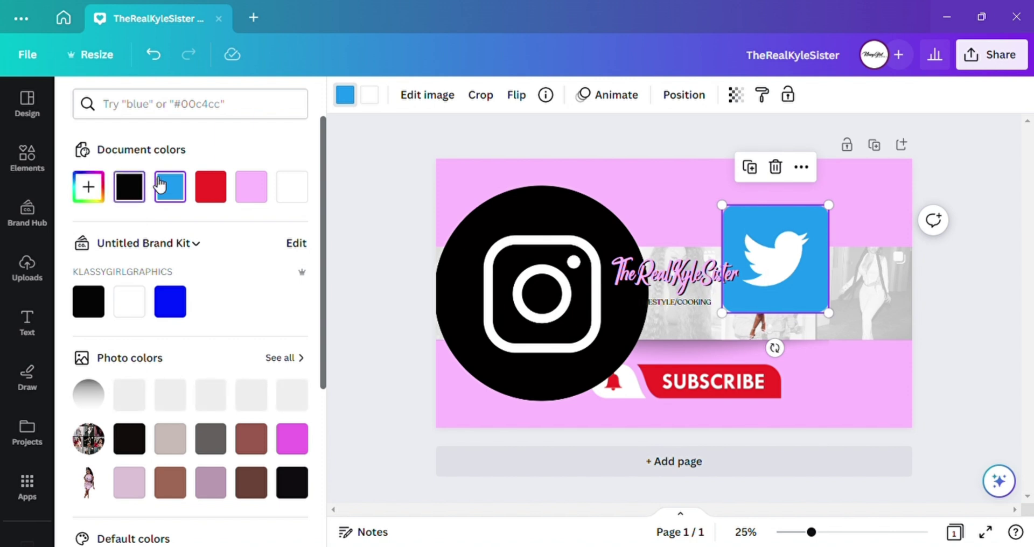
# Recolour the square Twitter icon with a black background and a light pink bird.
pyautogui.click(132, 185)
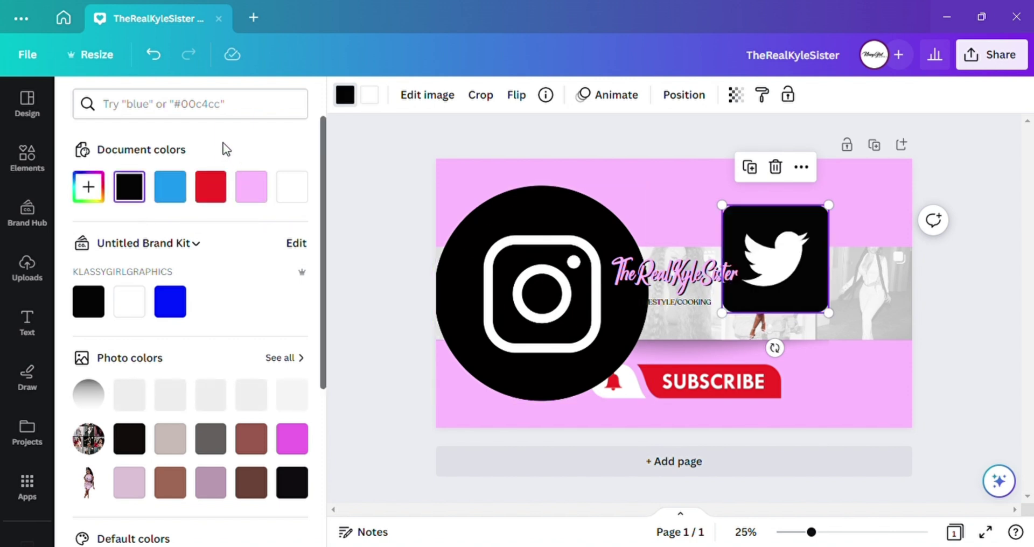
pyautogui.click(369, 102)
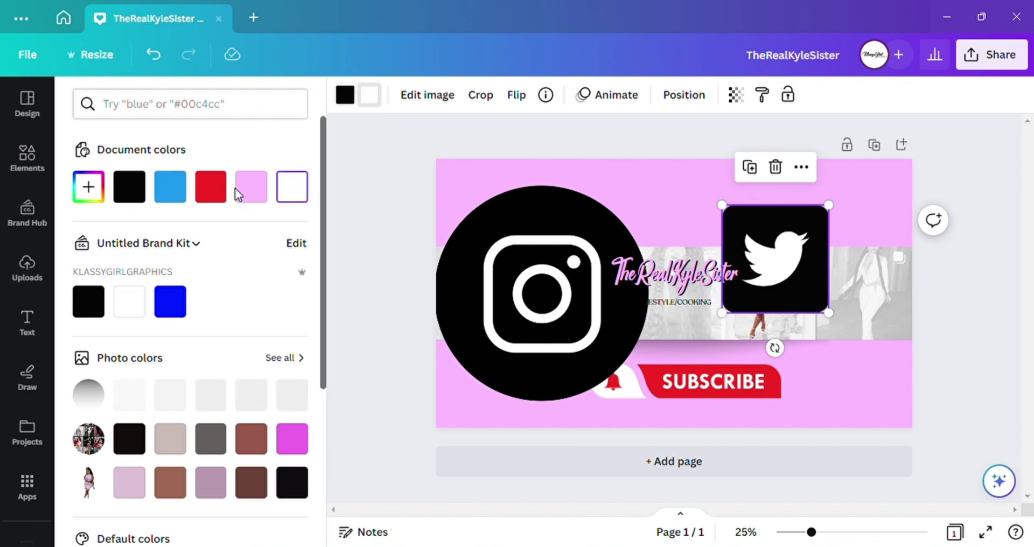
pyautogui.click(252, 194)
pyautogui.press('Escape')
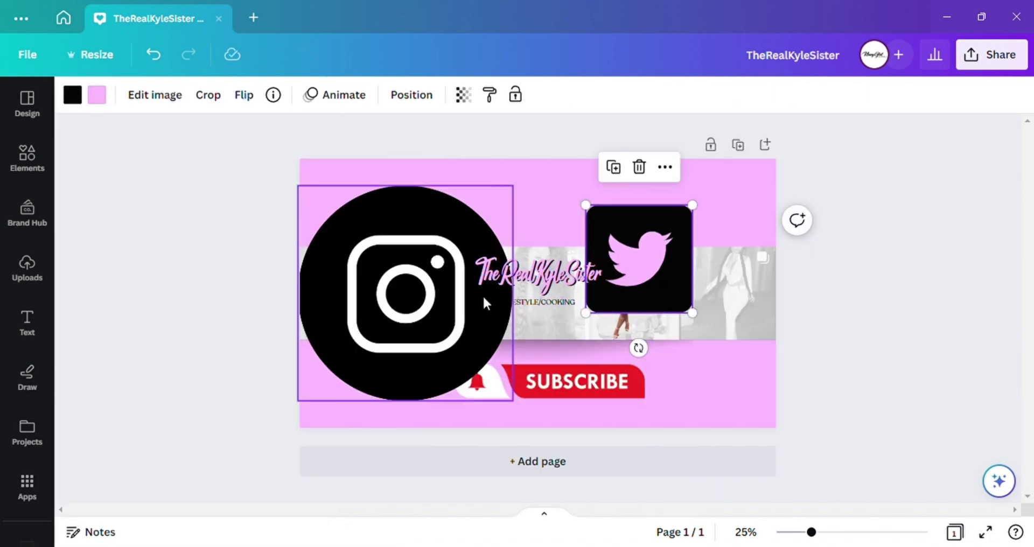
# Shrink the Twitter icon to a small badge beside the first portrait and delete the large black Instagram icon.
pyautogui.click(457, 266)
pyautogui.moveTo(457, 266); pyautogui.dragTo(747, 323)
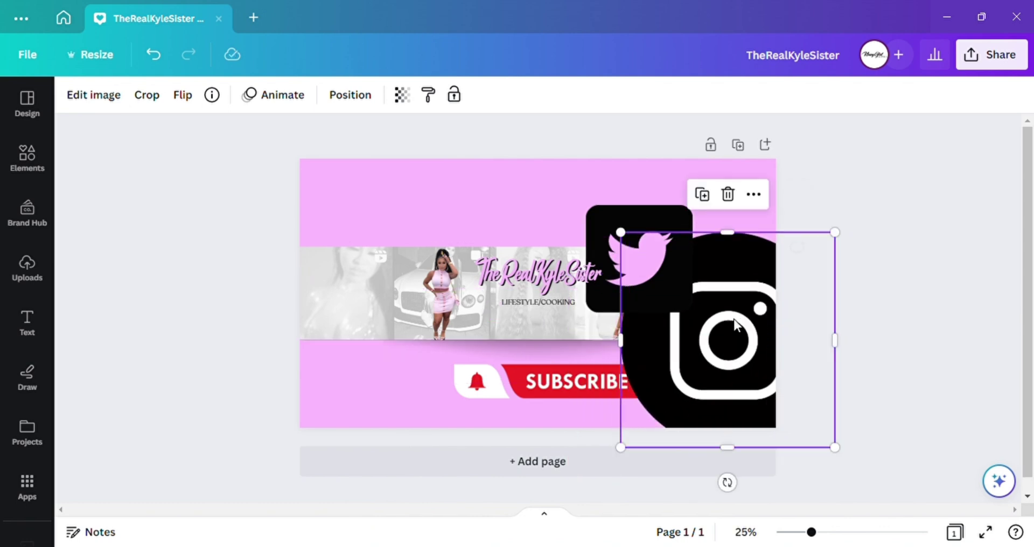
pyautogui.click(659, 221)
pyautogui.moveTo(659, 221); pyautogui.dragTo(425, 345)
pyautogui.moveTo(452, 428); pyautogui.dragTo(495, 367)
pyautogui.moveTo(670, 334); pyautogui.dragTo(483, 275)
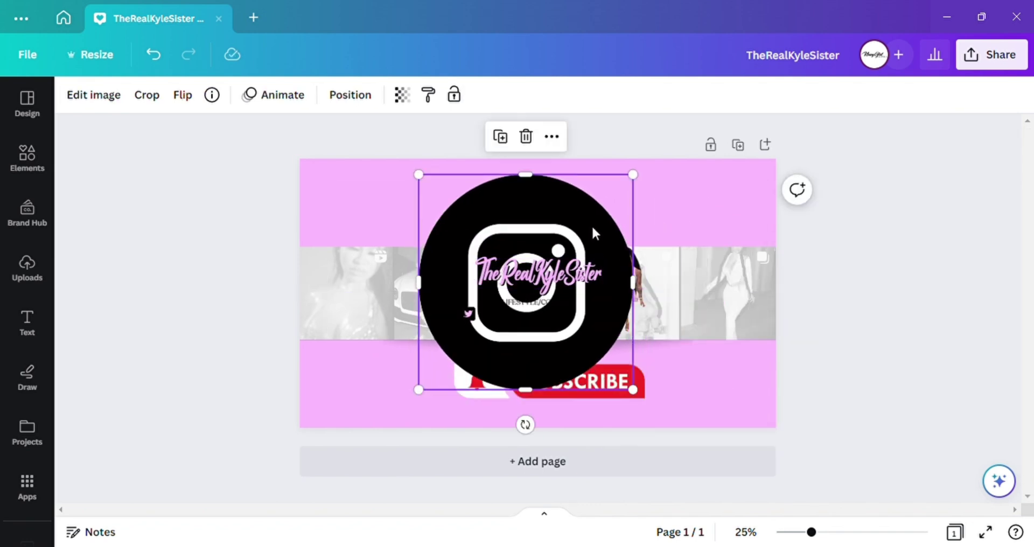
pyautogui.click(526, 136)
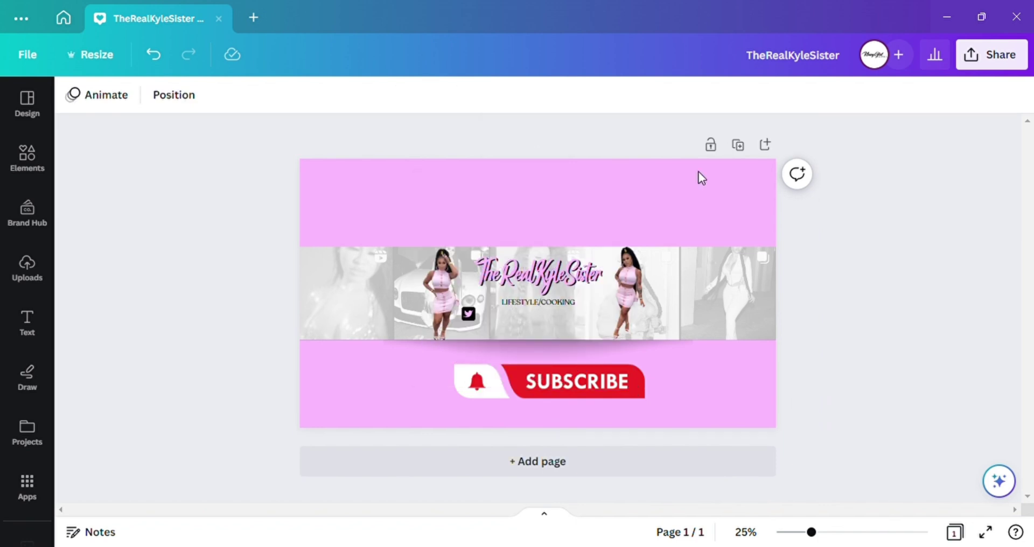
pyautogui.click(50, 158)
pyautogui.click(98, 240)
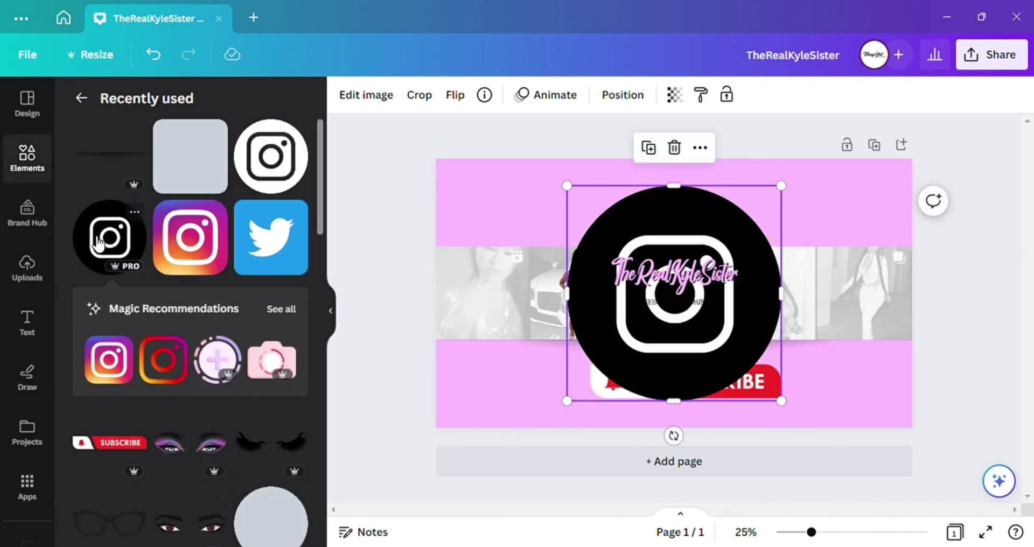
pyautogui.click(674, 147)
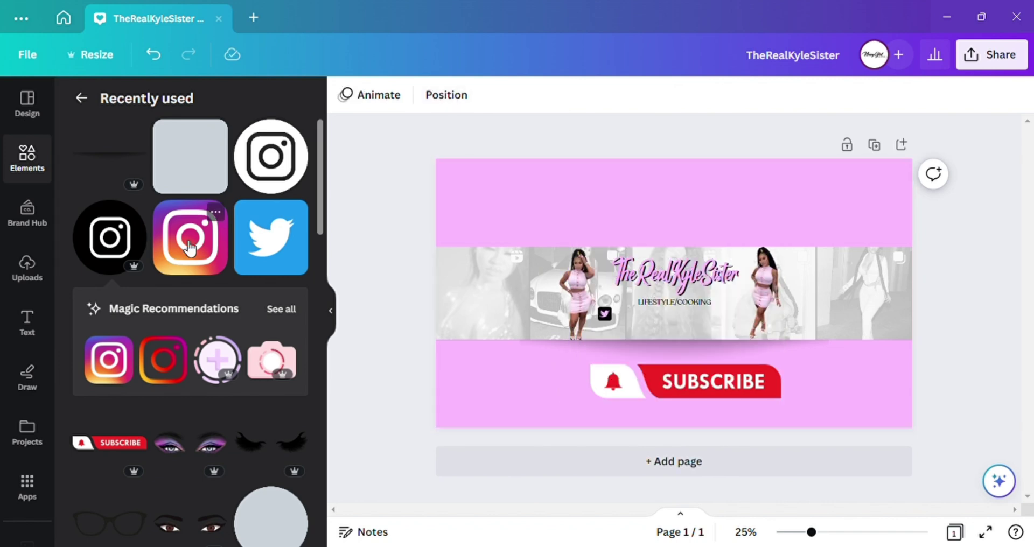
# Add the white circular Instagram icon from the recently used elements and recolour it black.
pyautogui.scroll(-4, 92, 250)
pyautogui.scroll(4, 143, 277)
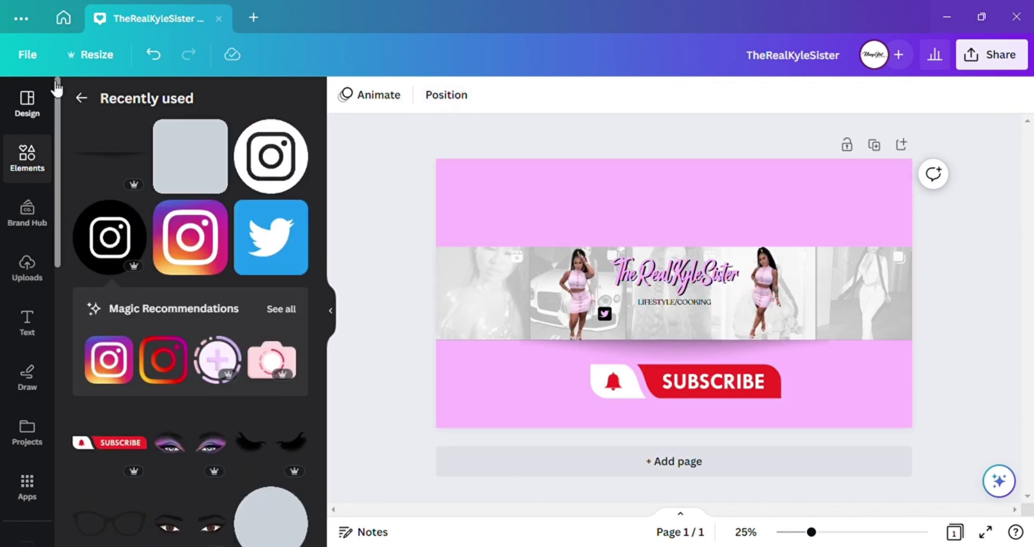
pyautogui.click(82, 97)
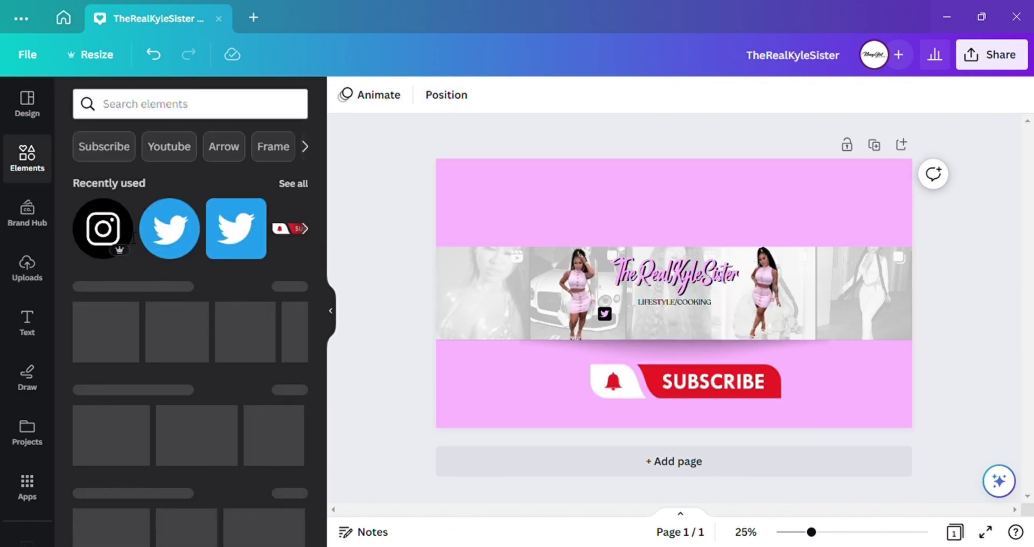
pyautogui.click(293, 183)
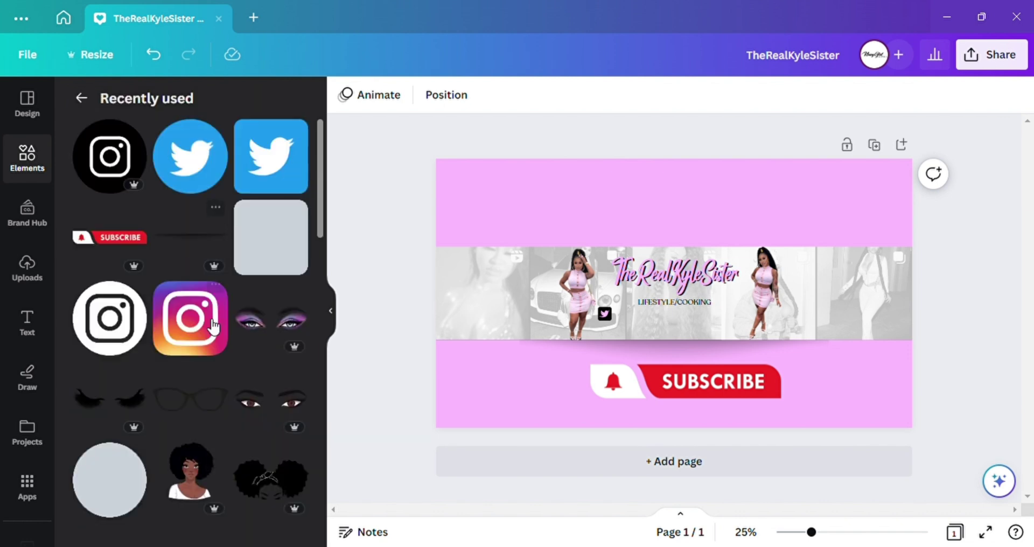
pyautogui.click(115, 339)
pyautogui.click(372, 192)
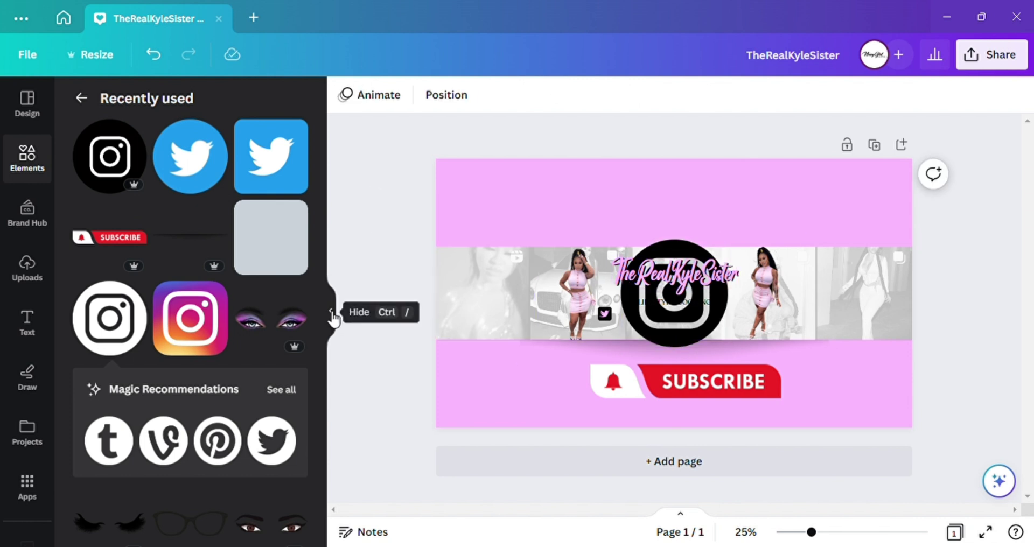
pyautogui.click(333, 316)
# Shrink the black Instagram icon to a small badge and place it under the LIFESTYLE/COOKING text, level with the Twitter icon.
pyautogui.click(514, 327)
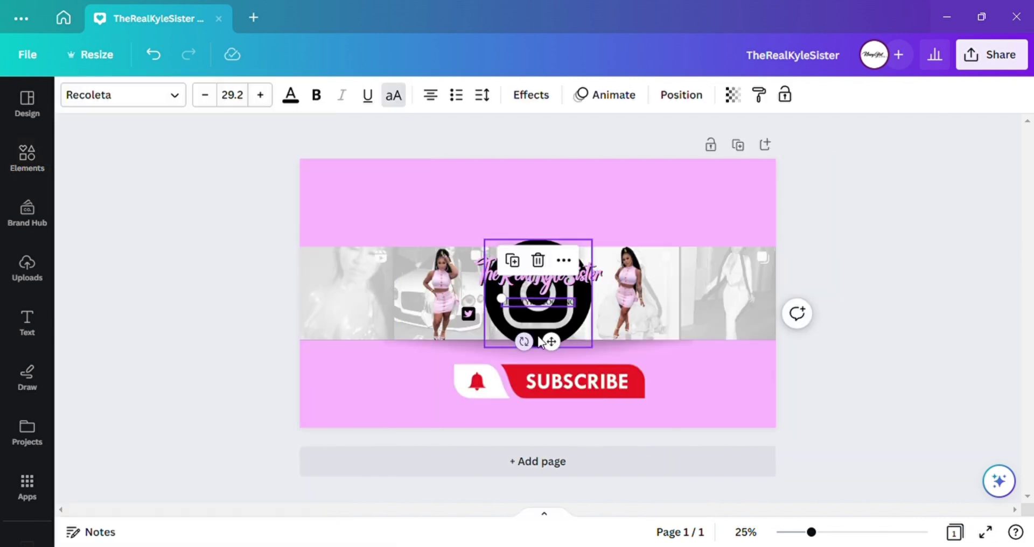
pyautogui.click(535, 322)
pyautogui.moveTo(535, 323); pyautogui.dragTo(363, 336)
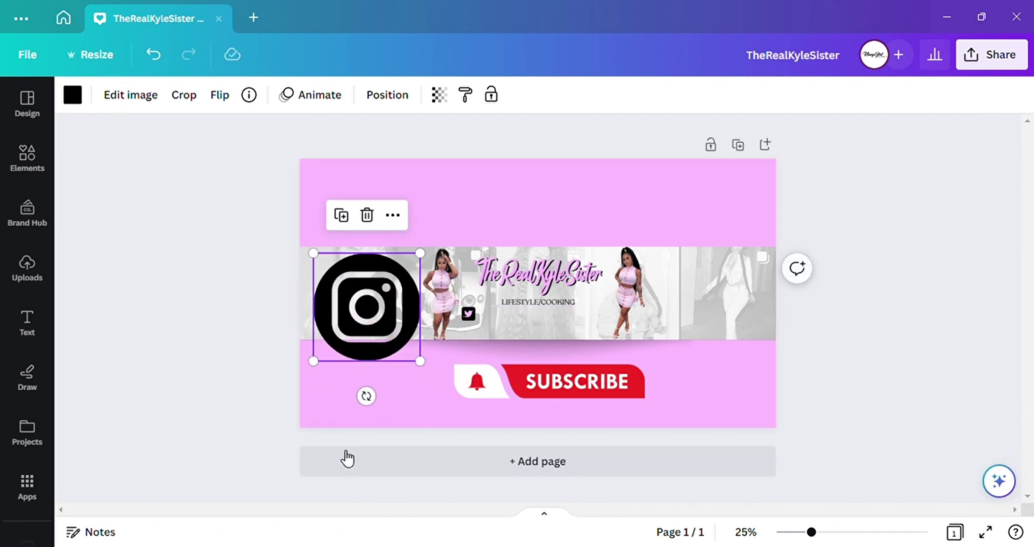
pyautogui.moveTo(314, 254); pyautogui.dragTo(399, 361)
pyautogui.moveTo(433, 395); pyautogui.dragTo(562, 372)
pyautogui.click(384, 310)
# Duplicate the LIFESTYLE/COOKING text and place the copy directly after the Twitter icon.
pyautogui.click(517, 303)
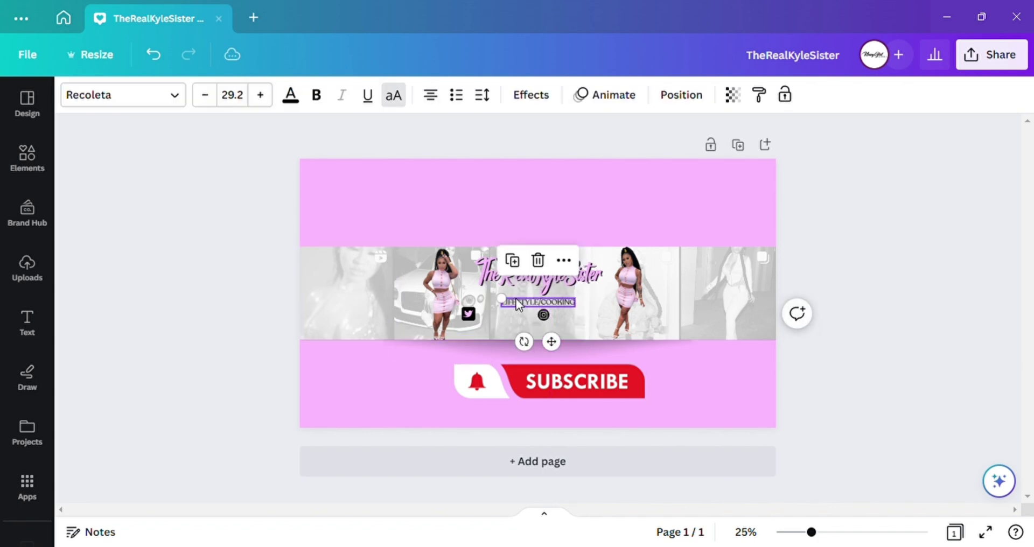
pyautogui.moveTo(551, 341); pyautogui.dragTo(537, 364)
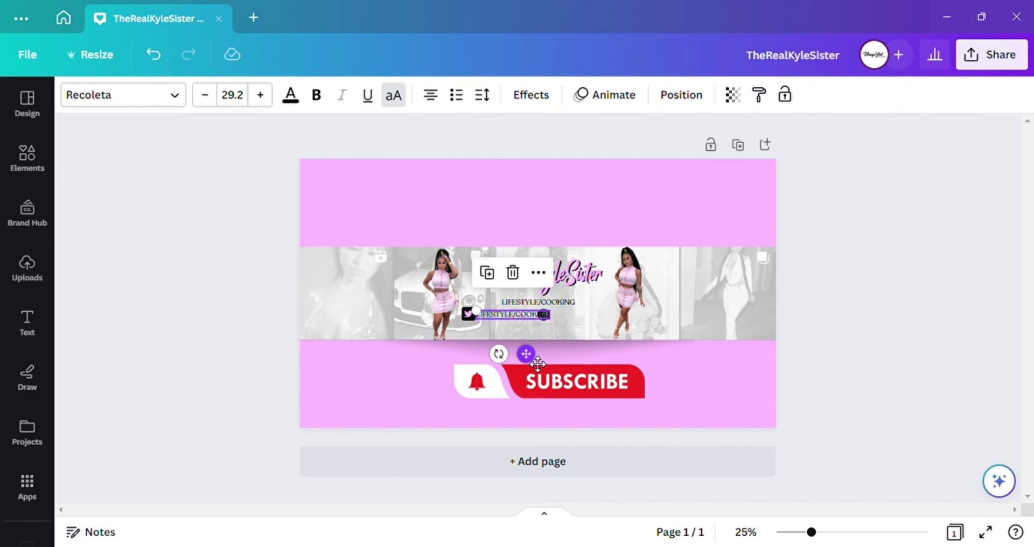
pyautogui.click(895, 244)
pyautogui.moveTo(811, 532); pyautogui.dragTo(853, 533)
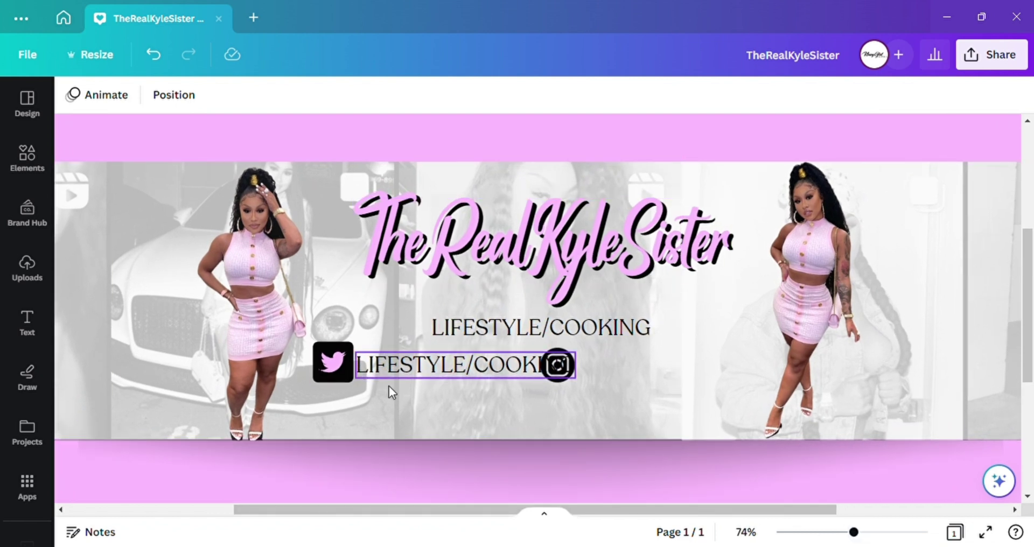
# Shrink the duplicated LIFESTYLE/COOKING text to size 24.6 and fit it between the Twitter and Instagram icons.
pyautogui.click(473, 369)
pyautogui.moveTo(576, 365); pyautogui.dragTo(551, 368)
pyautogui.moveTo(474, 372); pyautogui.dragTo(484, 367)
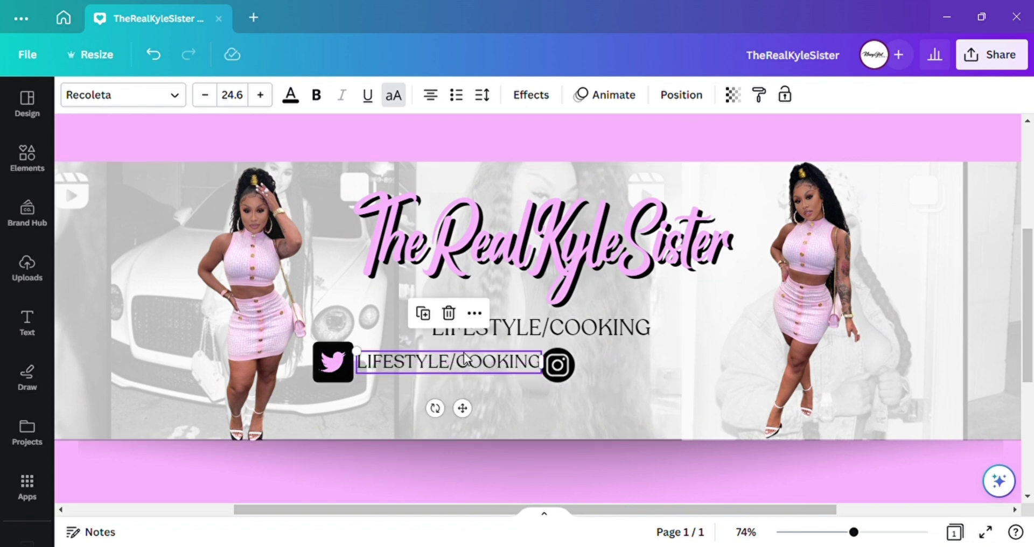
# Replace the smaller LIFESTYLE/COOKING copy beside the Twitter icon with the handle ARITHEDON.
pyautogui.click(467, 360)
pyautogui.write('ARITHEDON')
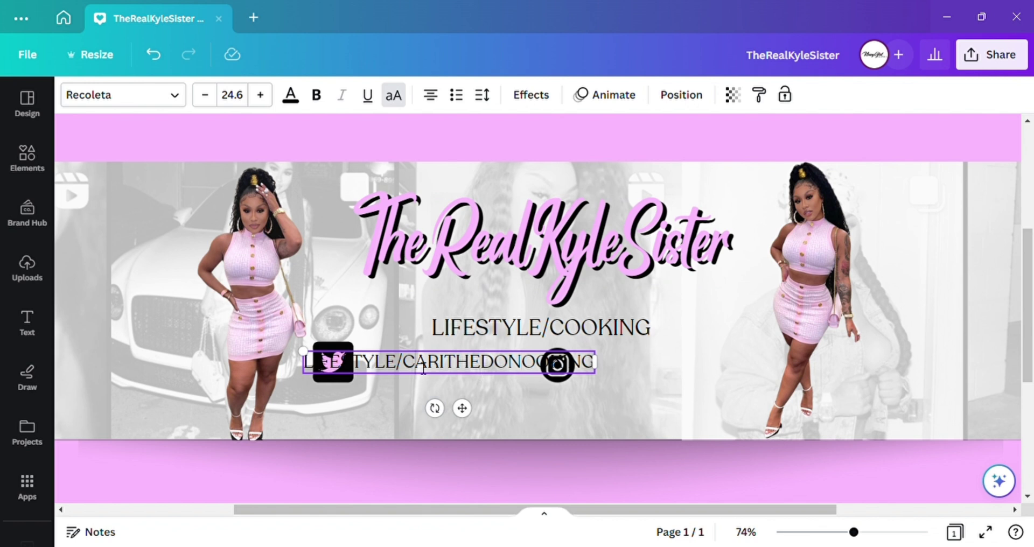
pyautogui.press('BackSpace')
pyautogui.press('BackSpace')
pyautogui.press('BackSpace')
pyautogui.press('BackSpace')
pyautogui.press('BackSpace')
pyautogui.press('BackSpace')
pyautogui.press('BackSpace')
pyautogui.press('BackSpace')
pyautogui.press('BackSpace')
pyautogui.press('BackSpace')
pyautogui.press('BackSpace')
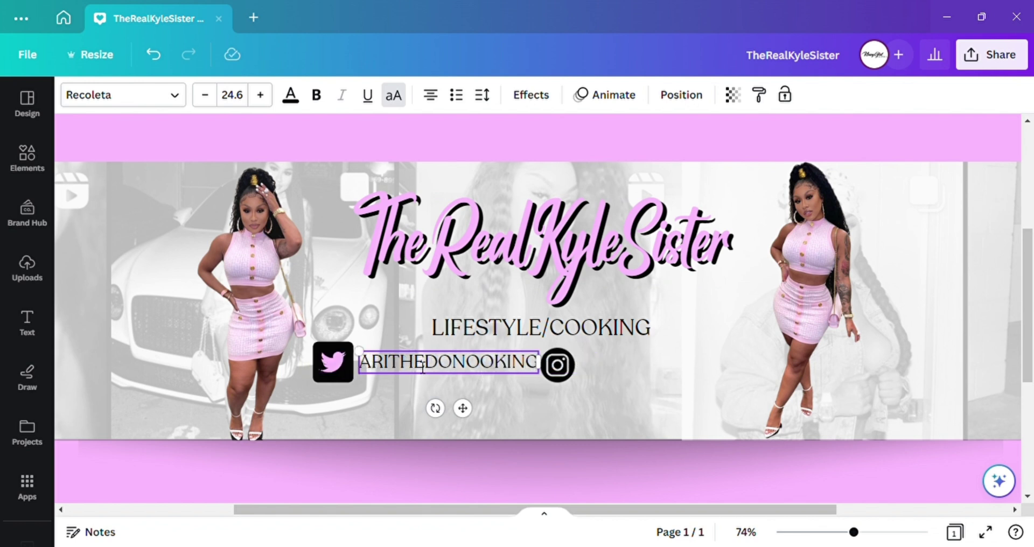
pyautogui.doubleClick(539, 371)
pyautogui.click(540, 372)
pyautogui.press('BackSpace')
pyautogui.press('BackSpace')
pyautogui.press('BackSpace')
pyautogui.press('BackSpace')
pyautogui.press('BackSpace')
pyautogui.press('BackSpace')
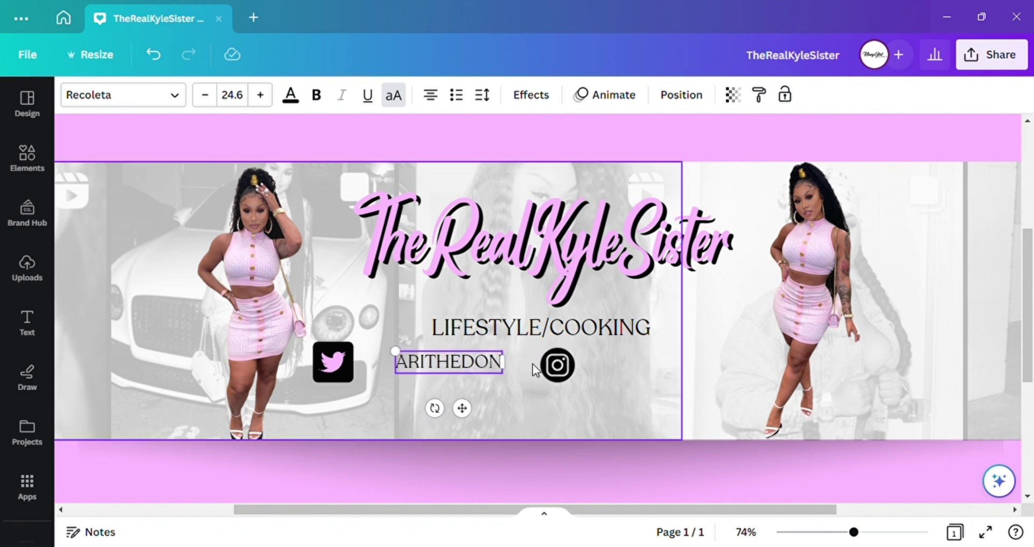
# Bring the ARITHEDON text and a slightly smaller Twitter icon close together, and centre the Instagram icon under the LIFESTYLE/COOKING tagline.
pyautogui.moveTo(473, 413); pyautogui.dragTo(447, 414)
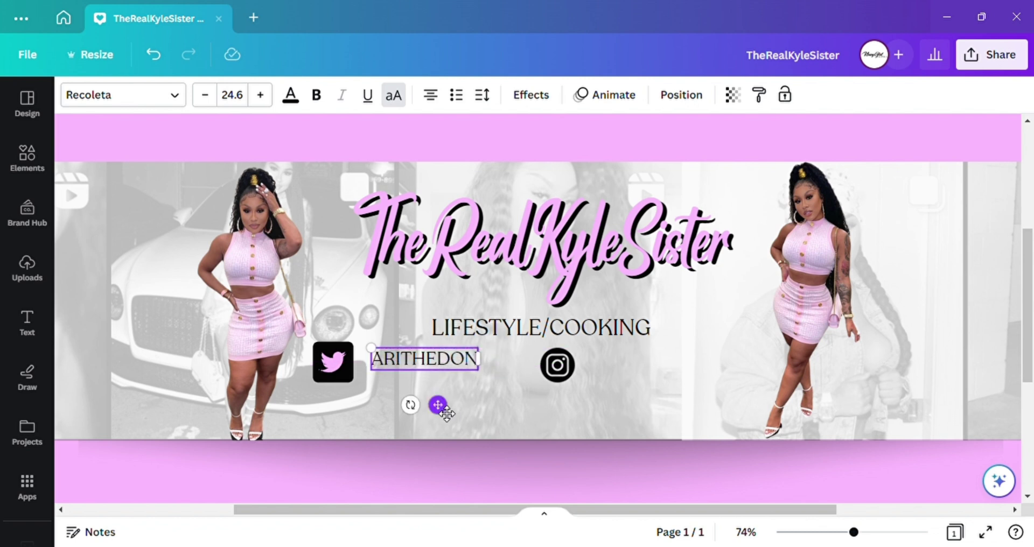
pyautogui.moveTo(329, 371); pyautogui.dragTo(355, 368)
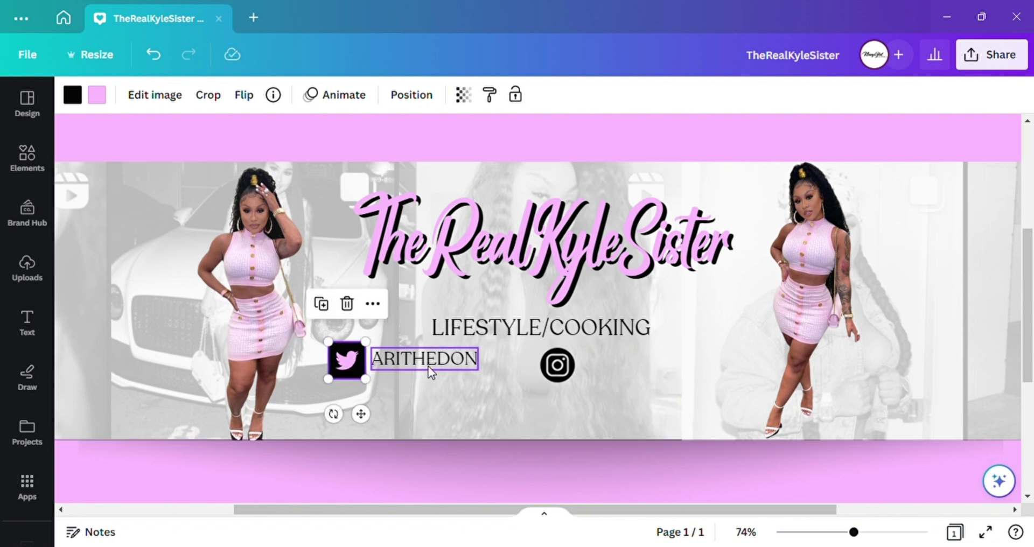
pyautogui.moveTo(556, 379); pyautogui.dragTo(547, 376)
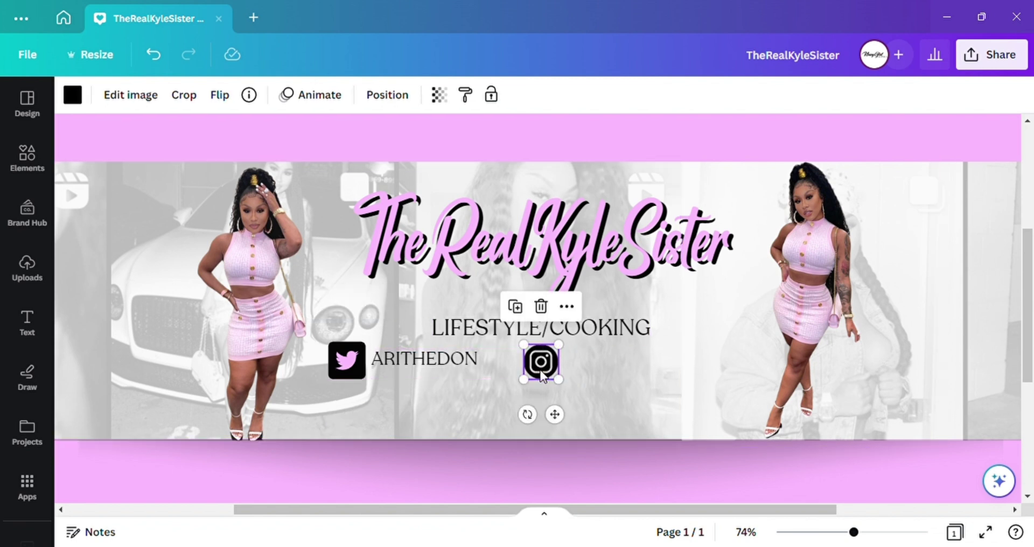
# Duplicate the ARITHEDON text and place the copy directly after the Instagram icon, level with it.
pyautogui.click(439, 360)
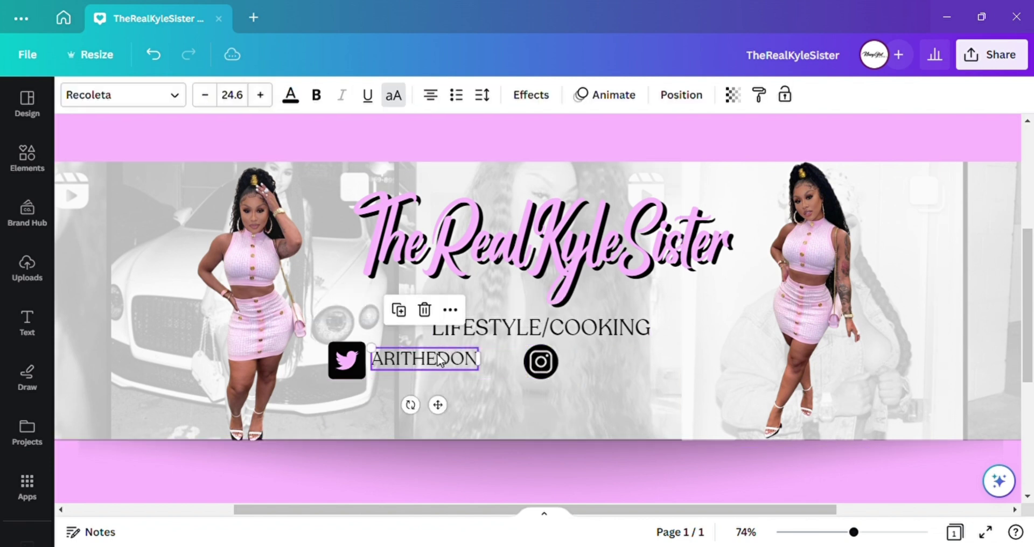
pyautogui.click(399, 310)
pyautogui.moveTo(447, 414); pyautogui.dragTo(641, 416)
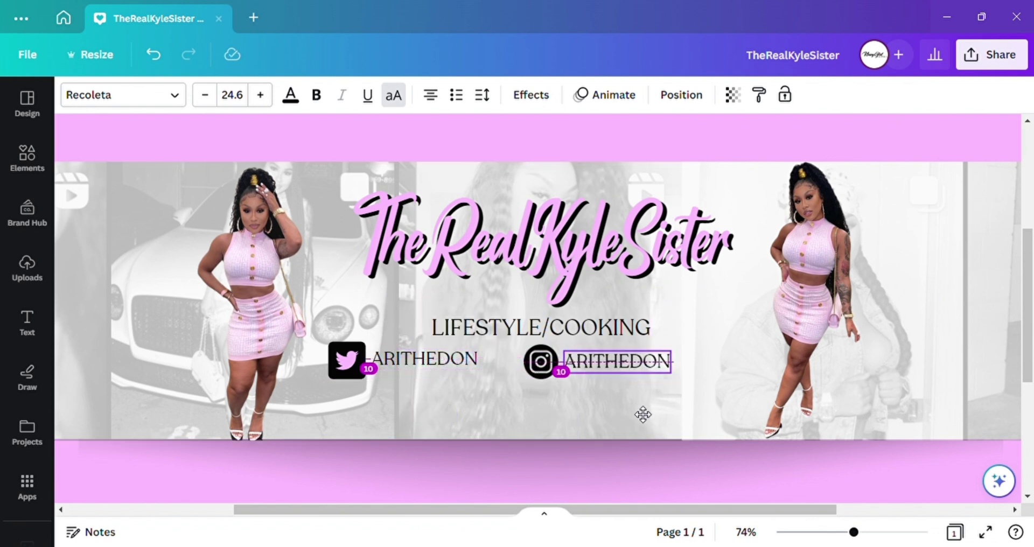
# Replace the copied text beside the Instagram icon with the handle THEKYLESISTER.
pyautogui.doubleClick(637, 366)
pyautogui.click(636, 364)
pyautogui.press('BackSpace')
pyautogui.press('BackSpace')
pyautogui.press('BackSpace')
pyautogui.press('BackSpace')
pyautogui.press('BackSpace')
pyautogui.press('BackSpace')
pyautogui.write('TH')
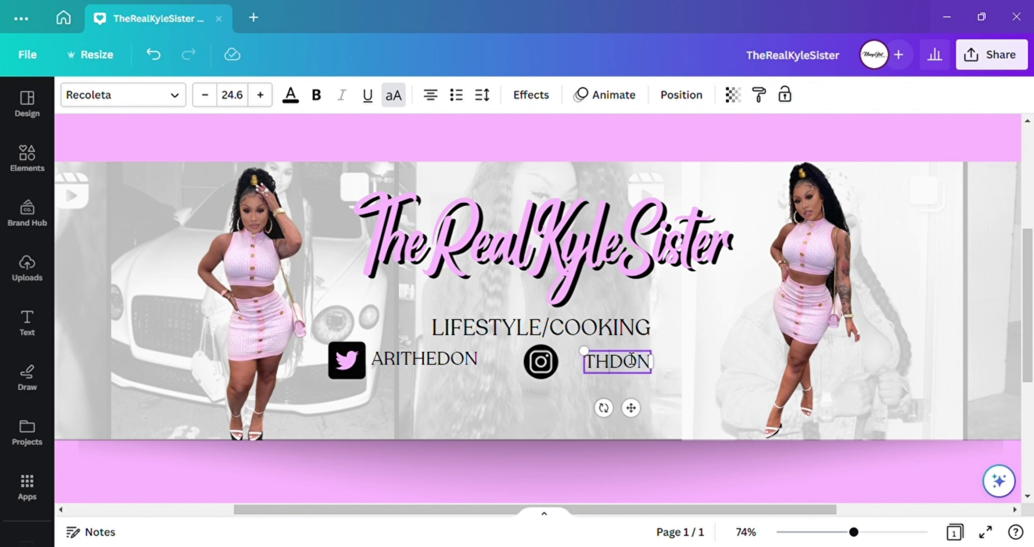
pyautogui.press('BackSpace')
pyautogui.press('BackSpace')
pyautogui.press('BackSpace')
pyautogui.press('BackSpace')
pyautogui.press('BackSpace')
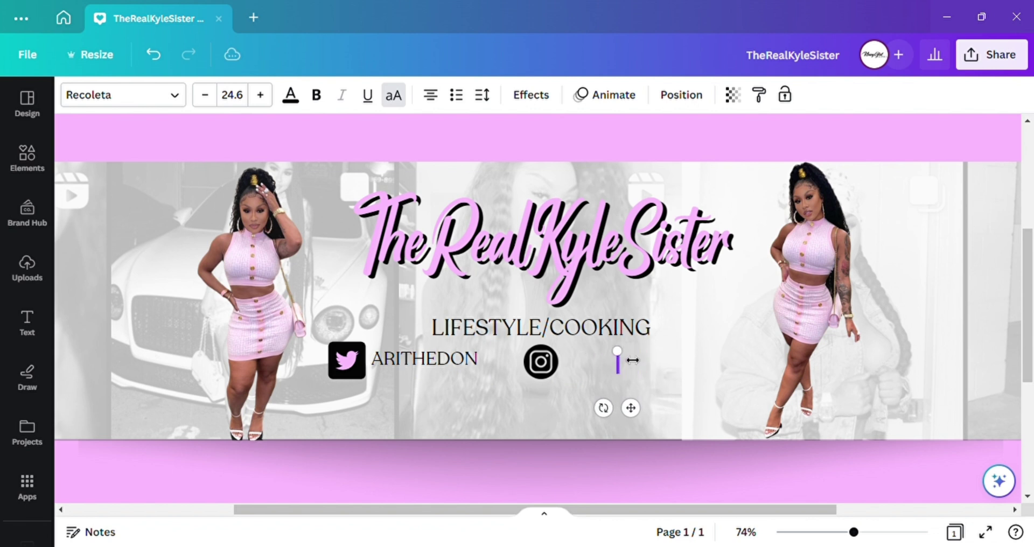
pyautogui.write('THERL')
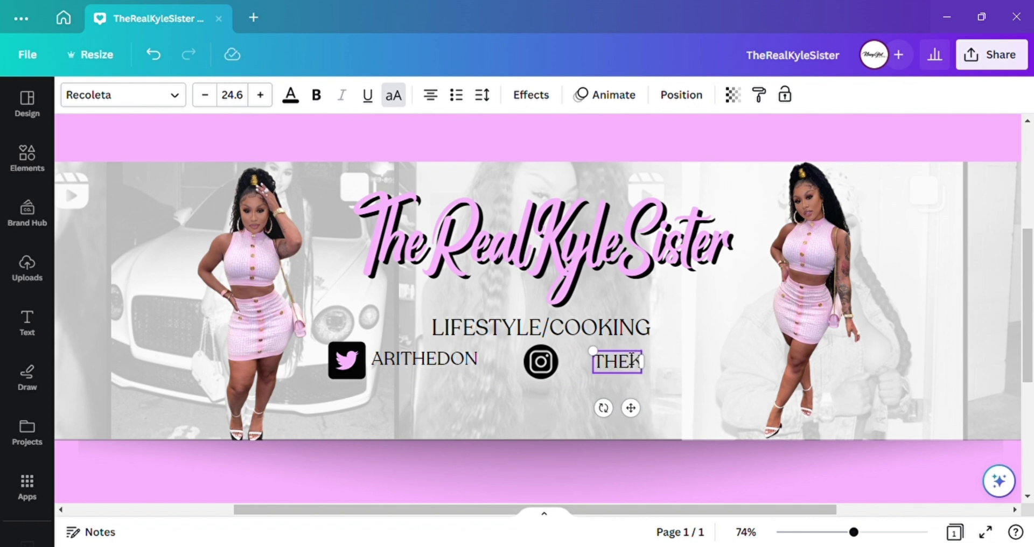
pyautogui.write('LE')
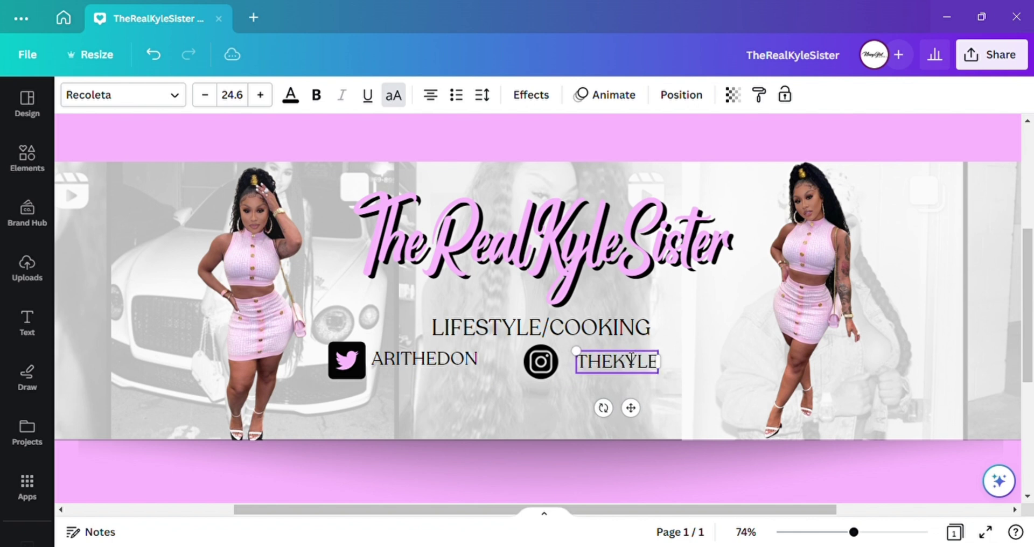
pyautogui.write('SISTER')
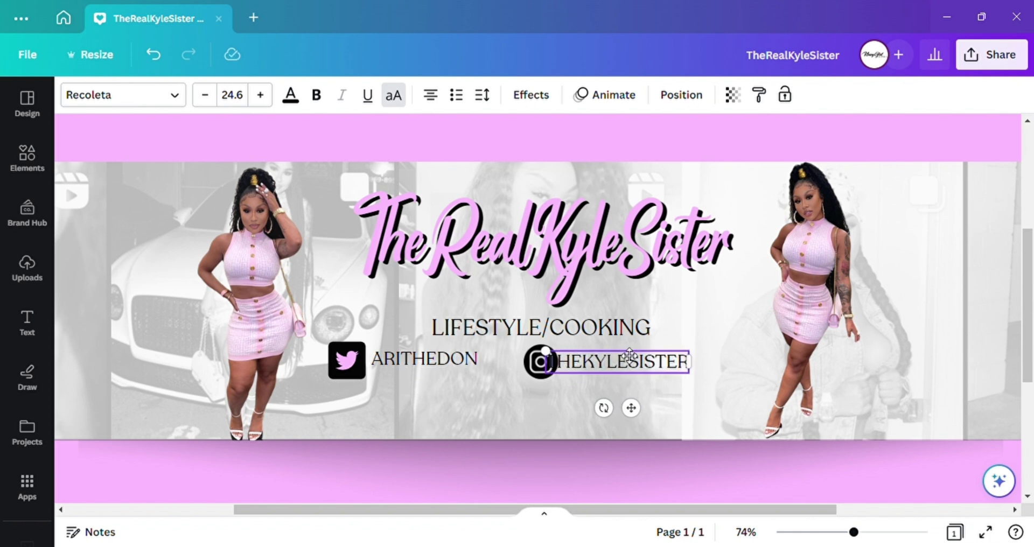
# Line up the Twitter icon, ARITHEDON, the Instagram icon and THEKYLESISTER in one row, leaving a gap of 10 after each icon.
pyautogui.moveTo(643, 414); pyautogui.dragTo(664, 416)
pyautogui.click(413, 357)
pyautogui.moveTo(415, 358); pyautogui.dragTo(429, 360)
pyautogui.moveTo(437, 361); pyautogui.dragTo(438, 361)
pyautogui.click(360, 366)
pyautogui.moveTo(360, 366); pyautogui.dragTo(376, 368)
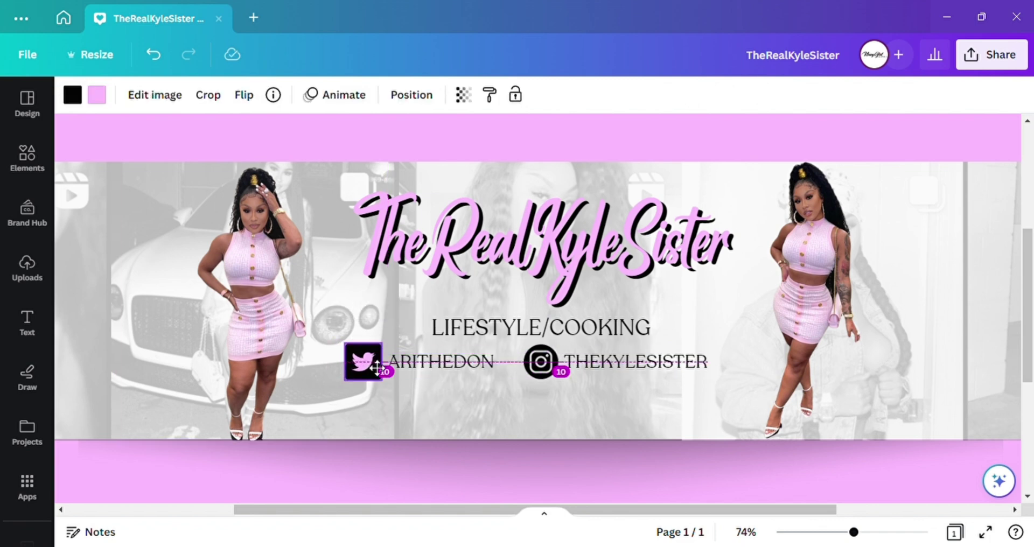
# Shrink the Subscribe graphic to a small button and place it centred under the social handles inside the photo band.
pyautogui.scroll(-2, 775, 414)
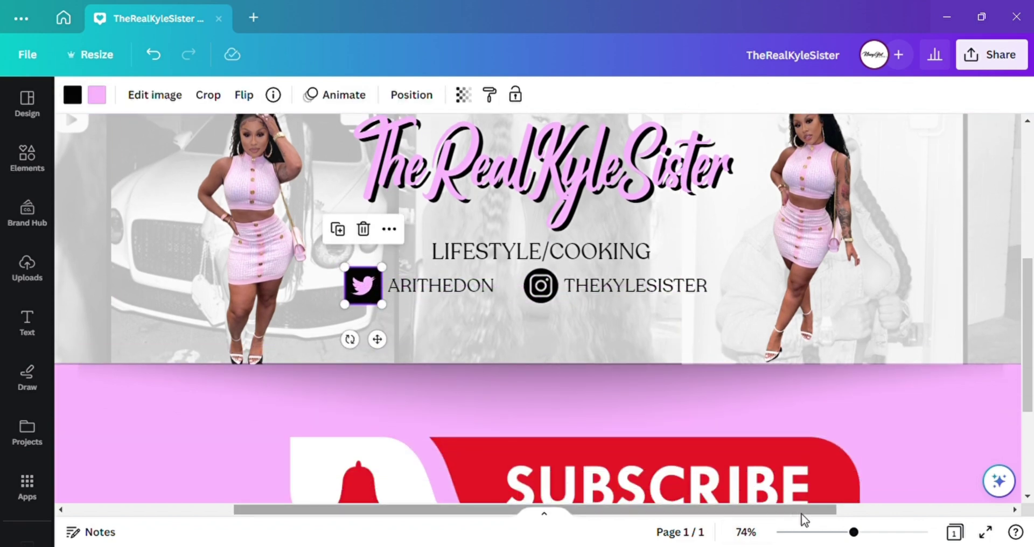
pyautogui.moveTo(854, 532); pyautogui.dragTo(815, 535)
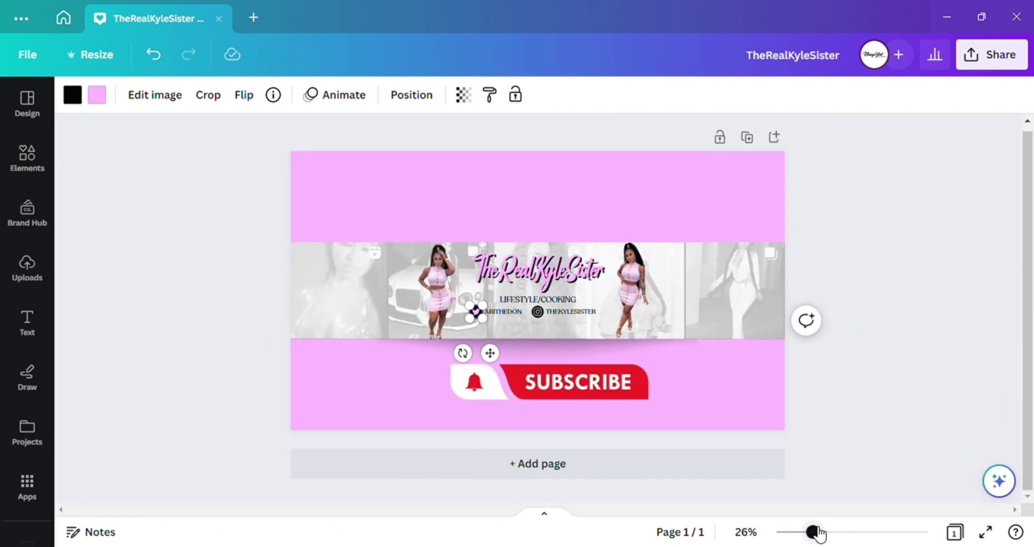
pyautogui.click(926, 425)
pyautogui.moveTo(569, 408); pyautogui.dragTo(532, 359)
pyautogui.moveTo(625, 323); pyautogui.dragTo(502, 355)
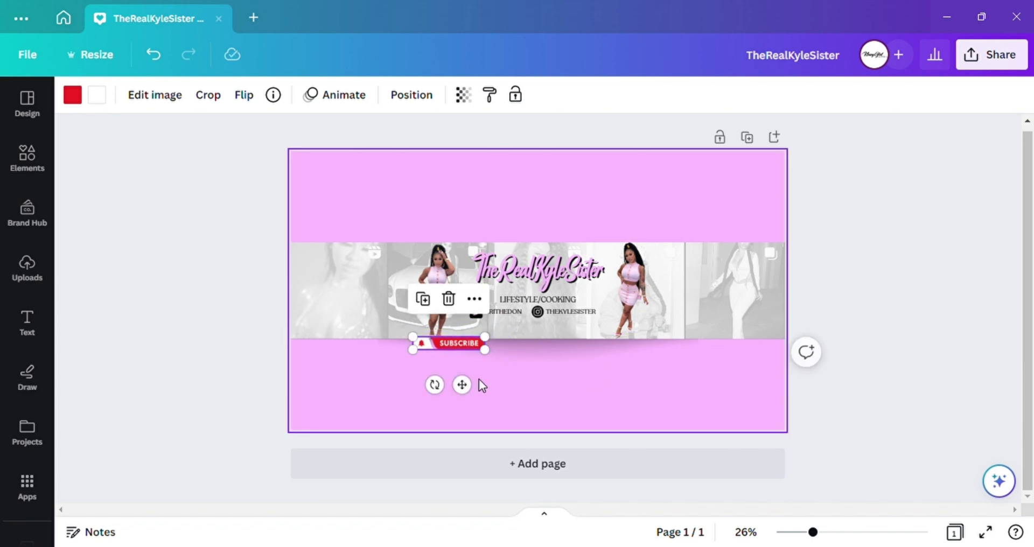
pyautogui.moveTo(465, 386); pyautogui.dragTo(547, 383)
# Recolour the Subscribe graphic, changing its red parts to the banner's light pink and its white parts to black.
pyautogui.click(73, 97)
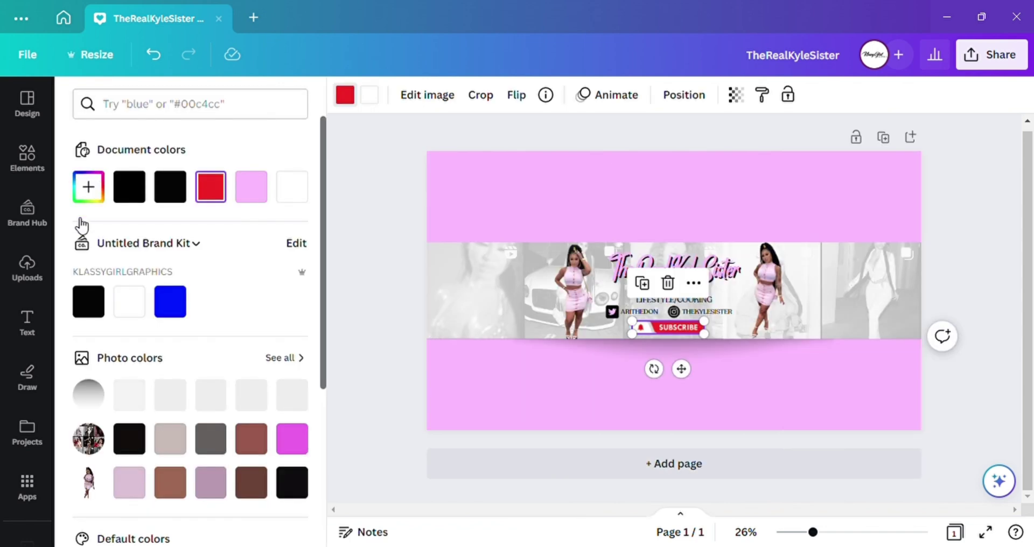
pyautogui.click(260, 187)
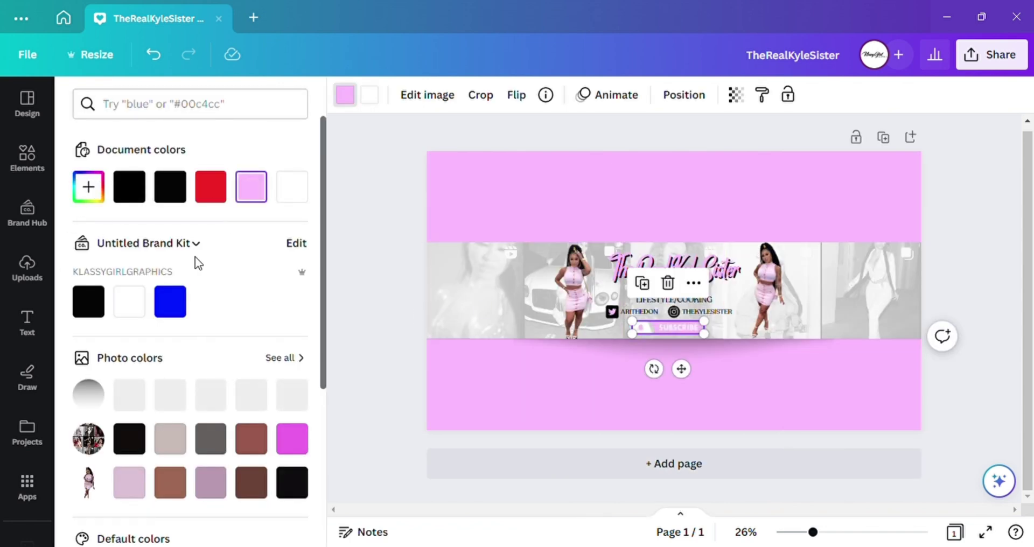
pyautogui.click(383, 161)
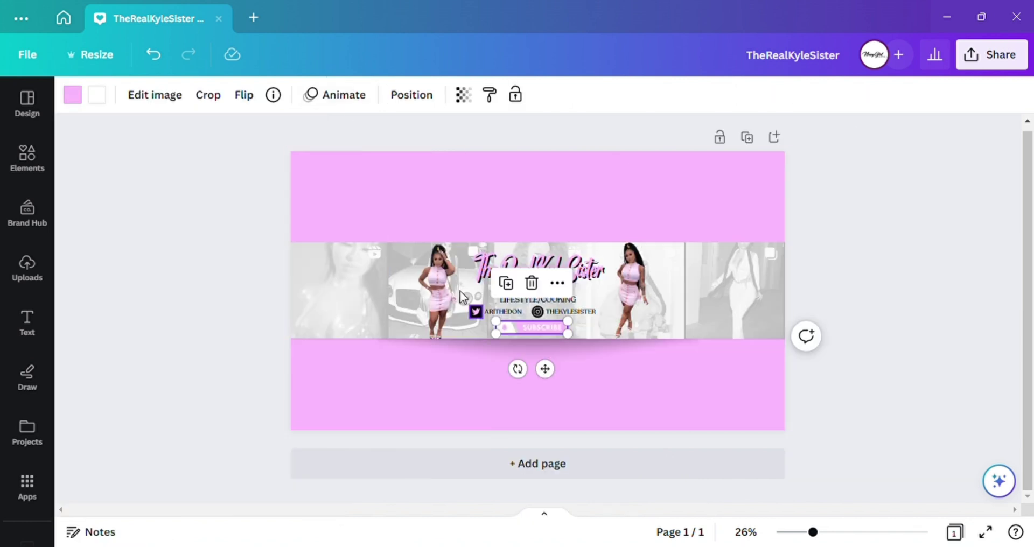
pyautogui.click(98, 96)
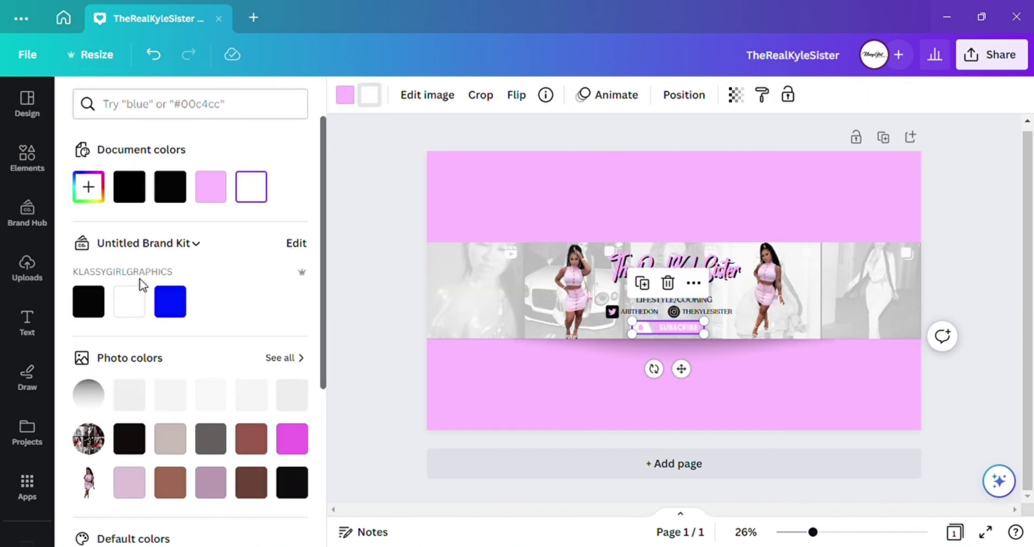
pyautogui.click(88, 302)
pyautogui.click(360, 265)
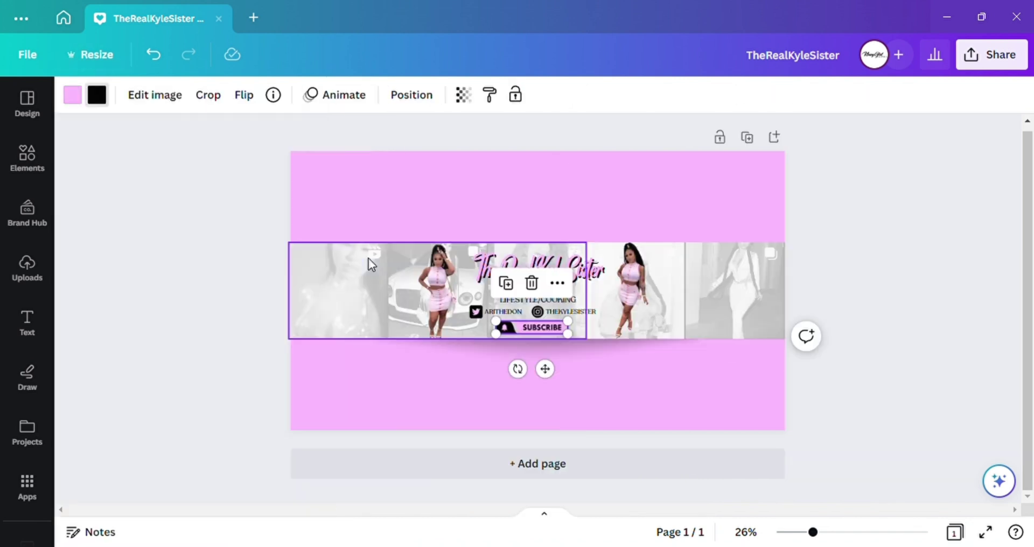
pyautogui.click(288, 388)
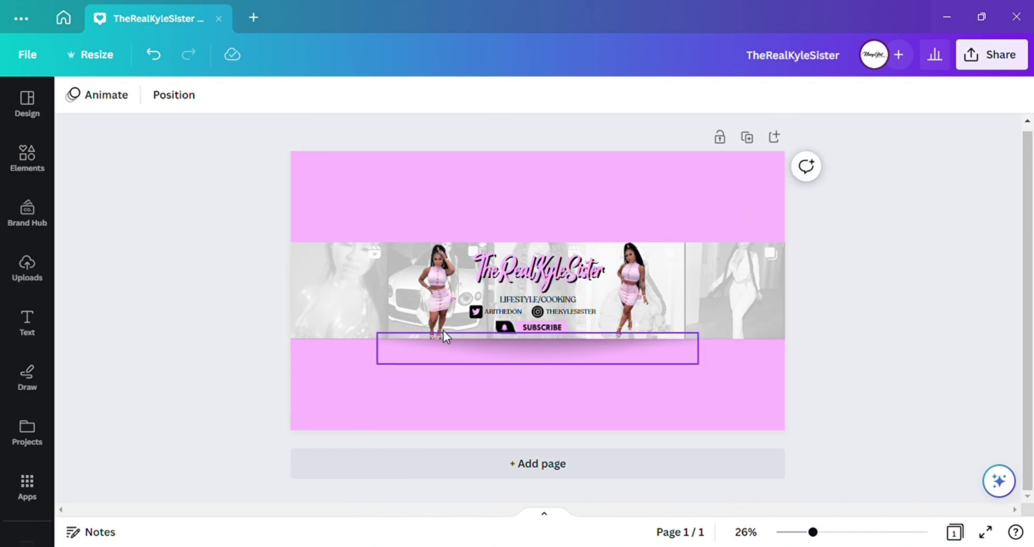
# Make the Subscribe graphic slightly smaller and re-centre it beneath the social handles.
pyautogui.click(505, 327)
pyautogui.moveTo(505, 327); pyautogui.dragTo(510, 328)
pyautogui.moveTo(549, 383); pyautogui.dragTo(547, 382)
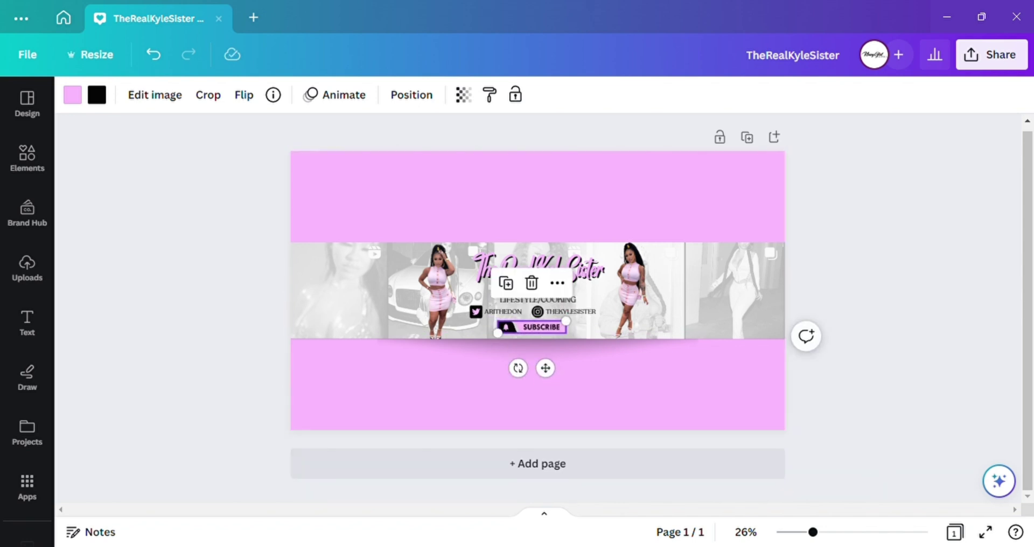